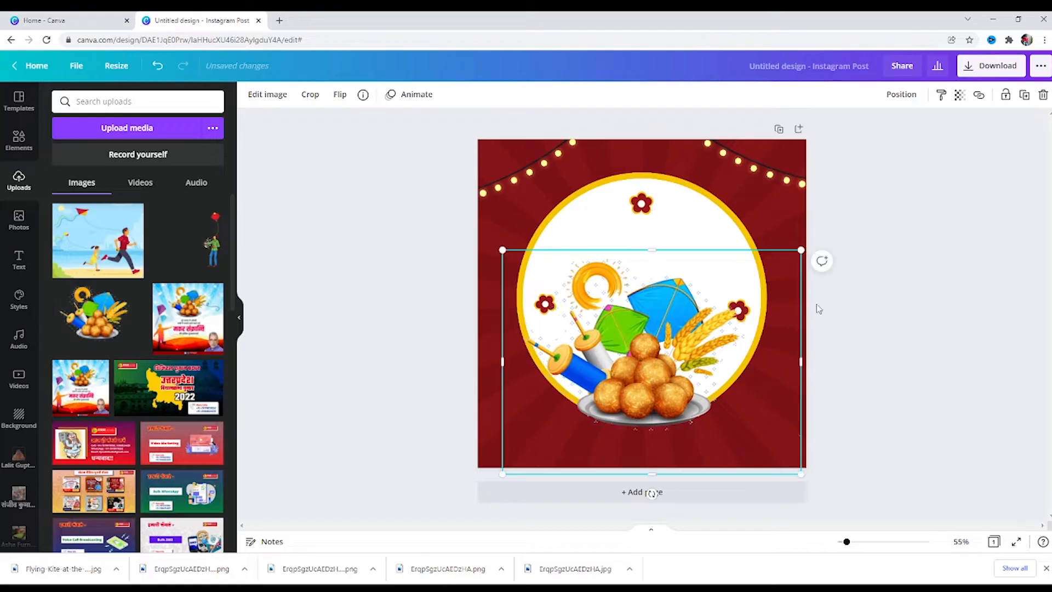
Slightly enlarge and center the kite-and-laddu image, and delete the flower at the top of the white circle
{"action": "left_click_drag", "start_coordinate": [807, 252], "coordinate": [812, 248]}
{"action": "left_click_drag", "start_coordinate": [718, 313], "coordinate": [716, 315]}
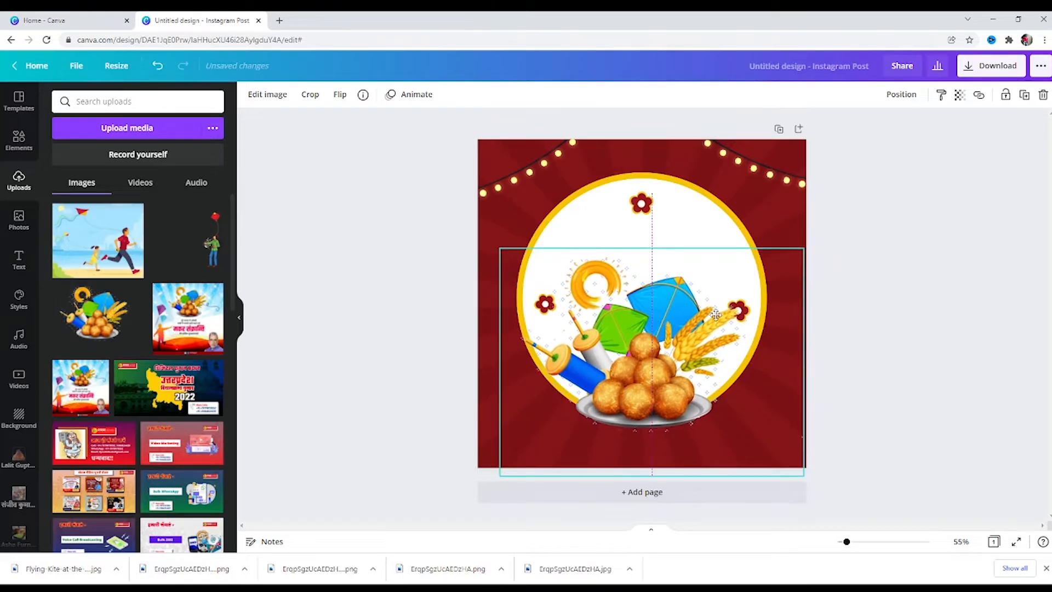
{"action": "left_click", "coordinate": [641, 205]}
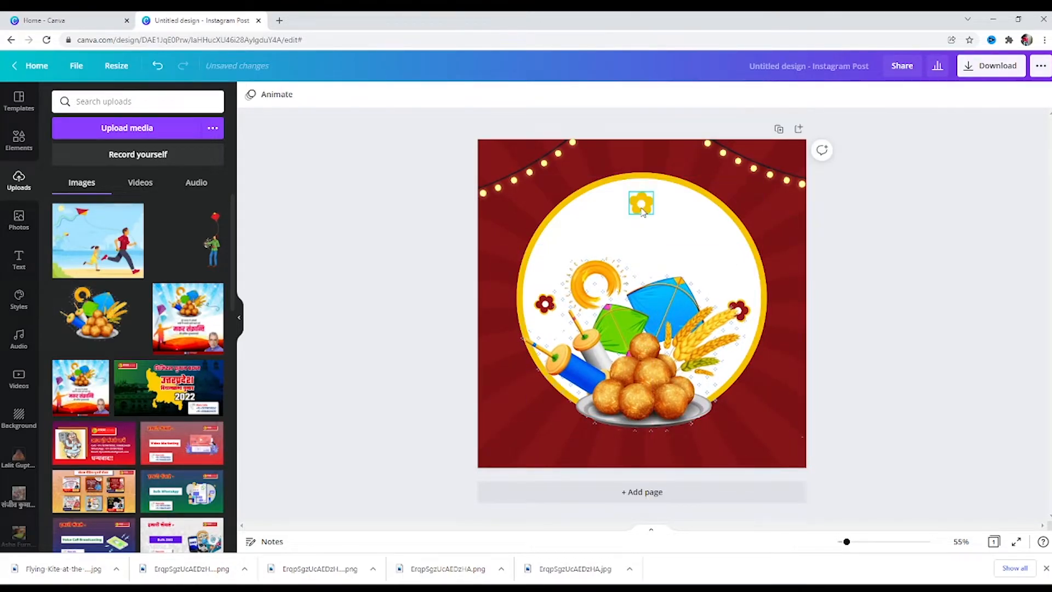
{"action": "key", "text": "Delete"}
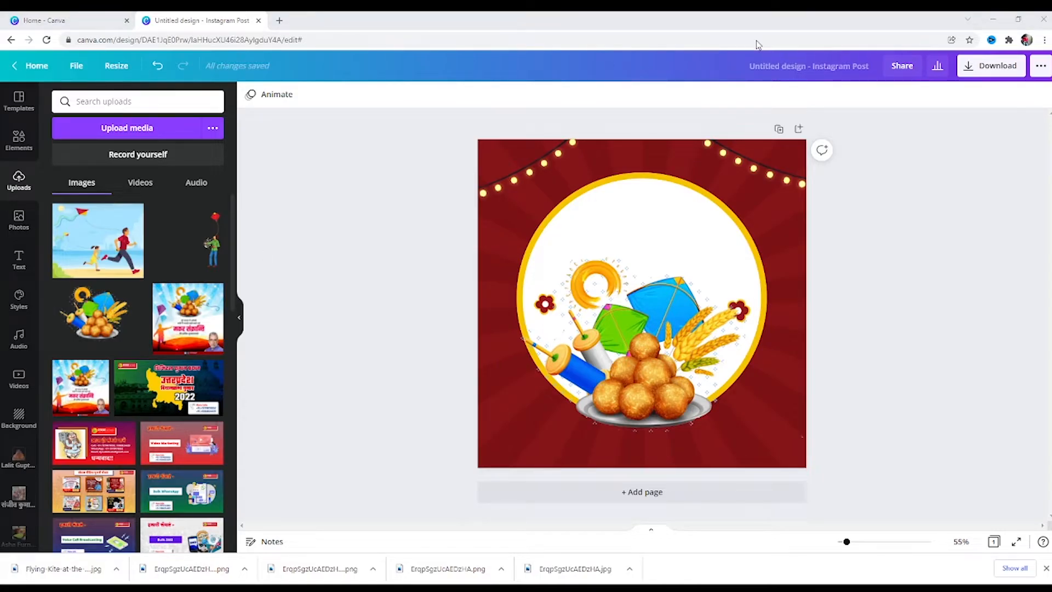
Paste the greeting "मकर सक्रांति की हार्दिक शुभकामनाएं" into the upper part of the circle and enlarge it to size 44.4
{"action": "key", "text": "ctrl+v"}
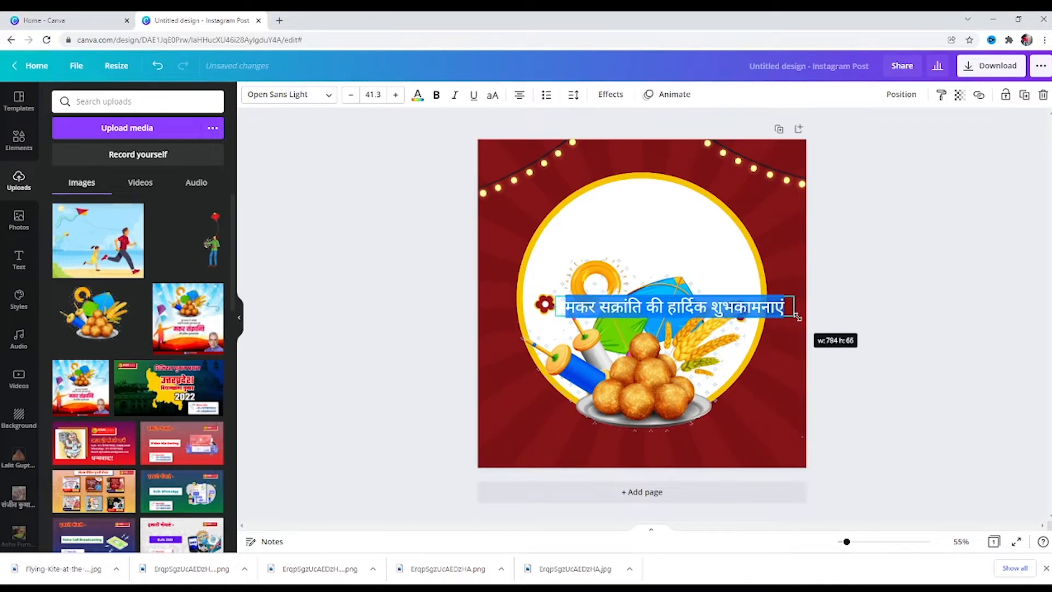
{"action": "left_click_drag", "start_coordinate": [681, 294], "coordinate": [682, 222]}
{"action": "left_click", "coordinate": [682, 221]}
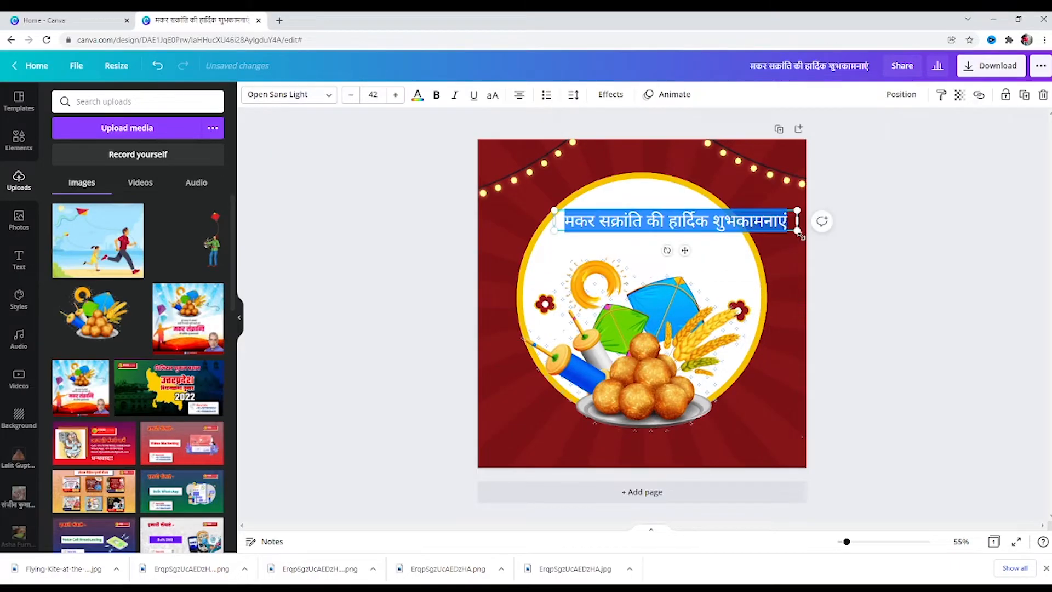
{"action": "left_click_drag", "start_coordinate": [802, 231], "coordinate": [817, 232]}
Split the greeting: keep "मकर सक्रांति" centered in the circle and paste "की हार्दिक शुभकामनाएं" as a separate text box
{"action": "left_click", "coordinate": [657, 222]}
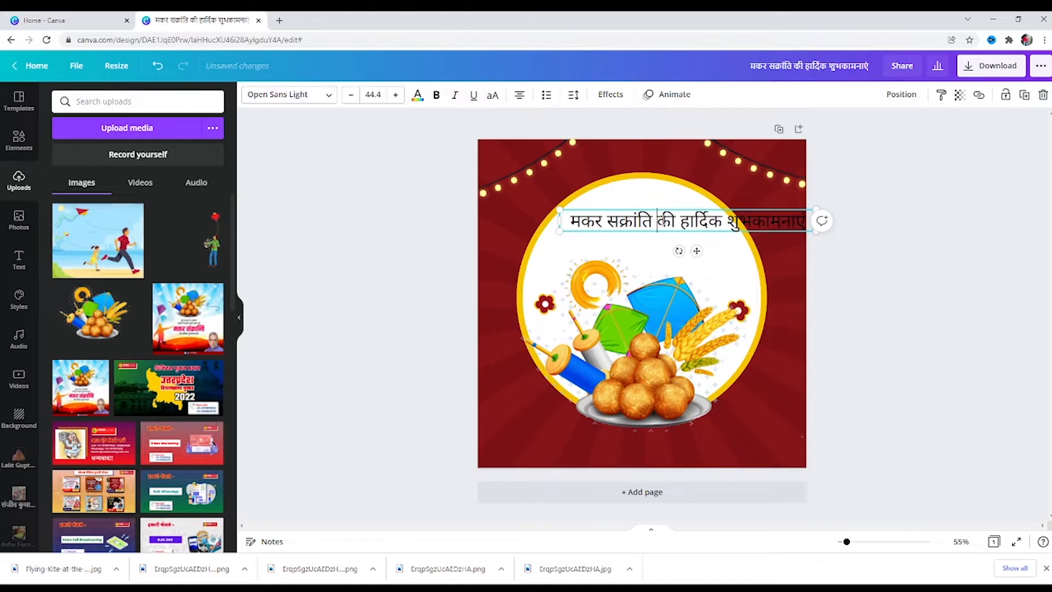
{"action": "left_click_drag", "start_coordinate": [658, 221], "coordinate": [807, 222]}
{"action": "key", "text": "ctrl+c"}
{"action": "key", "text": "BackSpace"}
{"action": "left_click_drag", "start_coordinate": [693, 248], "coordinate": [639, 220]}
{"action": "left_click", "coordinate": [627, 249]}
{"action": "key", "text": "ctrl+v"}
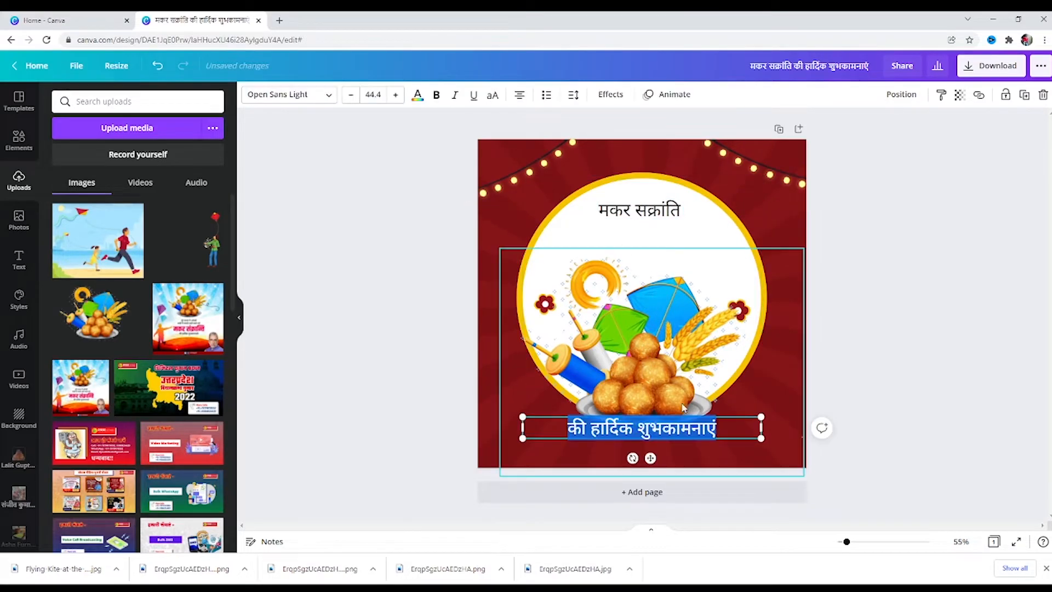
Place the line "की हार्दिक शुभकामनाएं" just below "मकर सक्रांति", above the kite illustration
{"action": "left_click_drag", "start_coordinate": [663, 438], "coordinate": [656, 250]}
{"action": "left_click", "coordinate": [608, 359]}
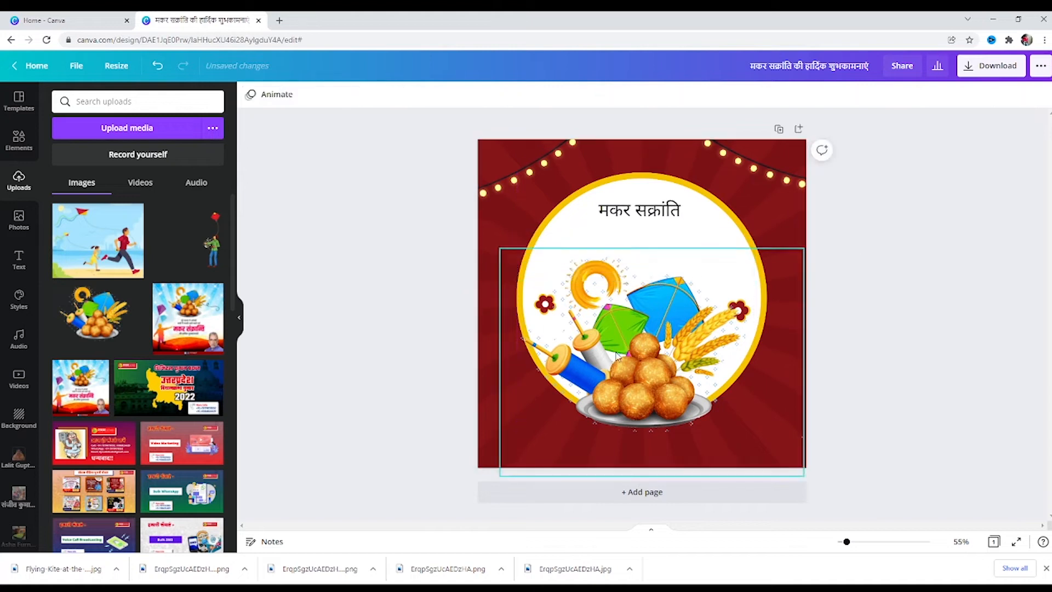
{"action": "left_click_drag", "start_coordinate": [608, 359], "coordinate": [606, 355]}
{"action": "double_click", "coordinate": [665, 240]}
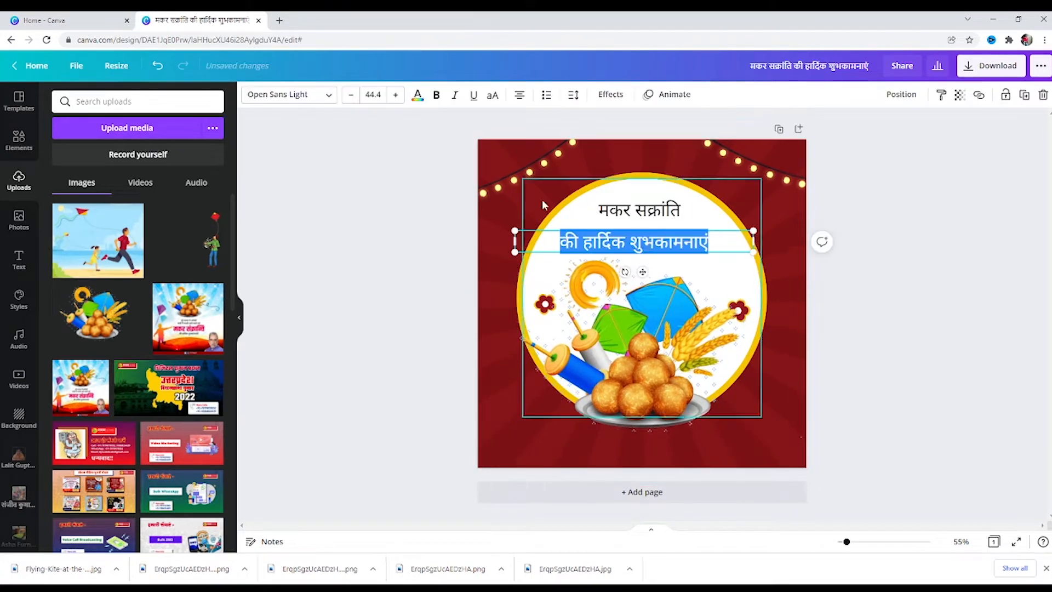
{"action": "left_click", "coordinate": [418, 94]}
{"action": "key", "text": "Escape"}
{"action": "key", "text": "Escape"}
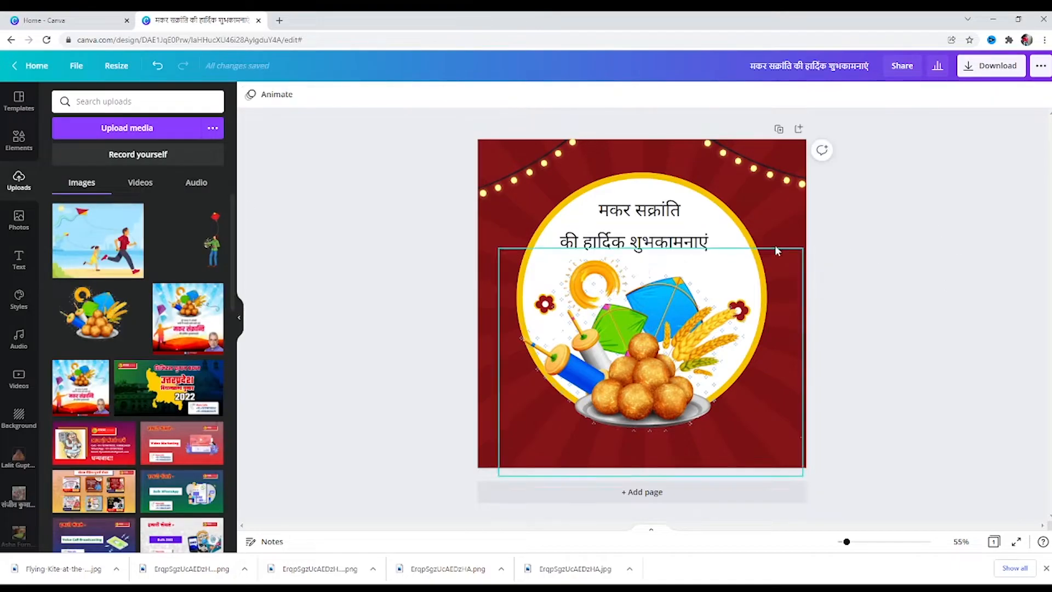
Set both greeting lines to Hind Bold and move them down, closer together above the illustration
{"action": "left_click", "coordinate": [663, 210]}
{"action": "left_click", "coordinate": [297, 96]}
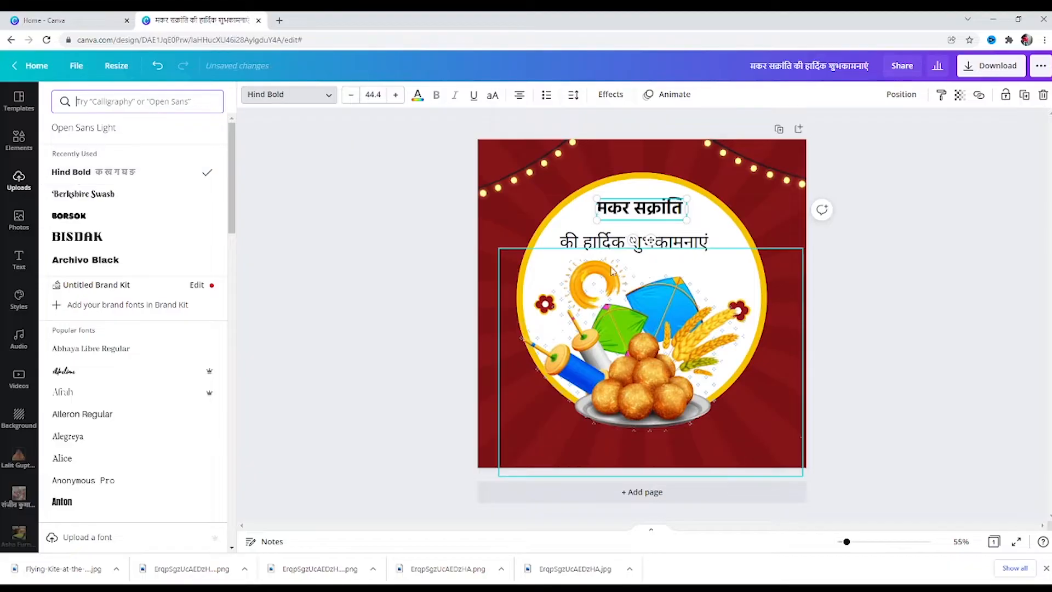
{"action": "double_click", "coordinate": [672, 241]}
{"action": "left_click", "coordinate": [138, 178]}
{"action": "left_click", "coordinate": [883, 210]}
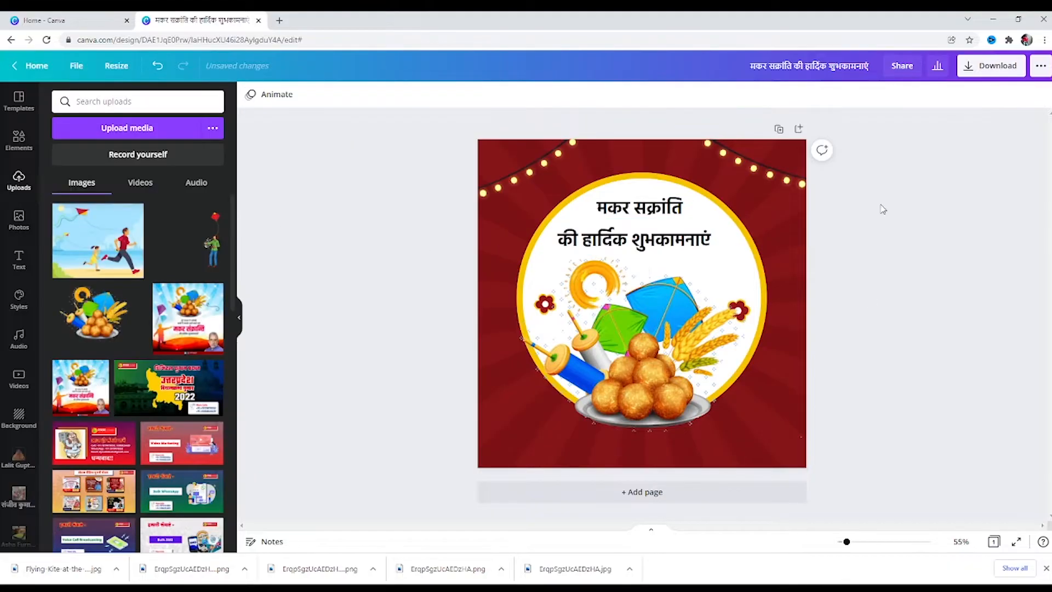
{"action": "left_click", "coordinate": [670, 251]}
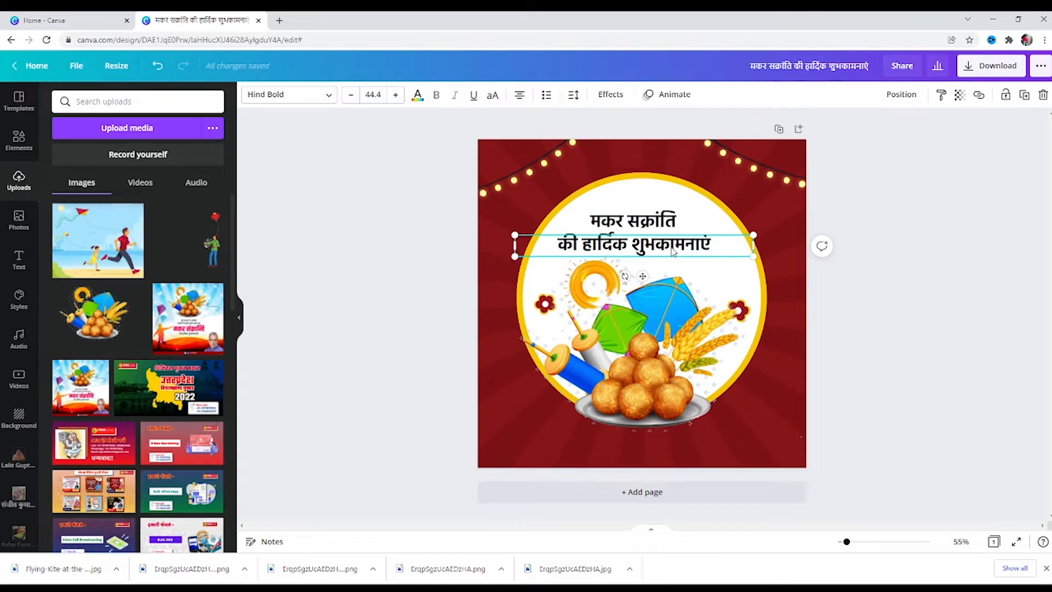
{"action": "left_click", "coordinate": [648, 187]}
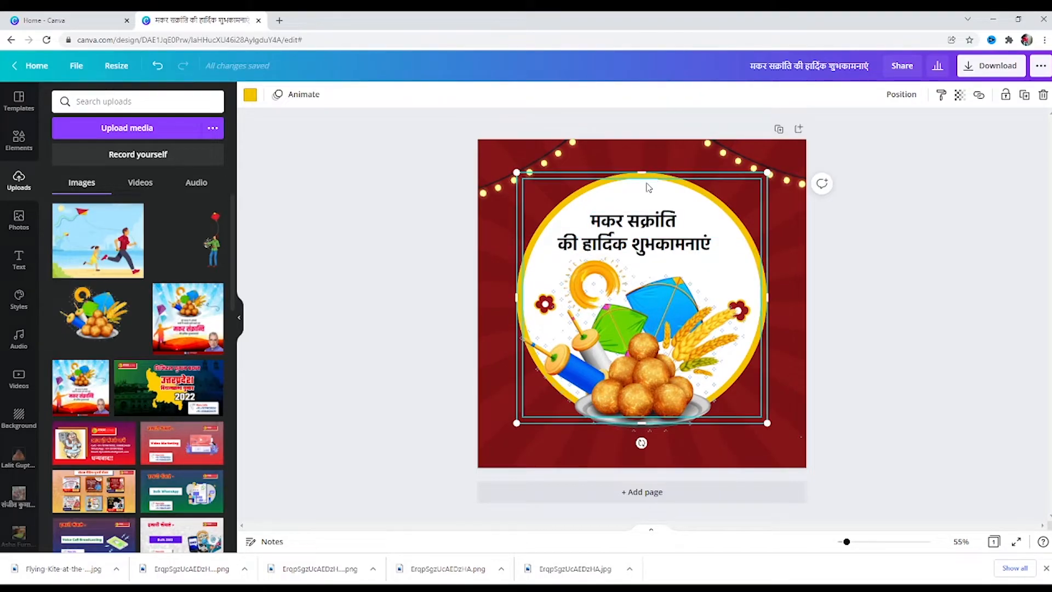
{"action": "left_click", "coordinate": [632, 326], "text": "shift"}
{"action": "left_click_drag", "start_coordinate": [494, 479], "coordinate": [486, 482]}
{"action": "key", "text": "ctrl+z"}
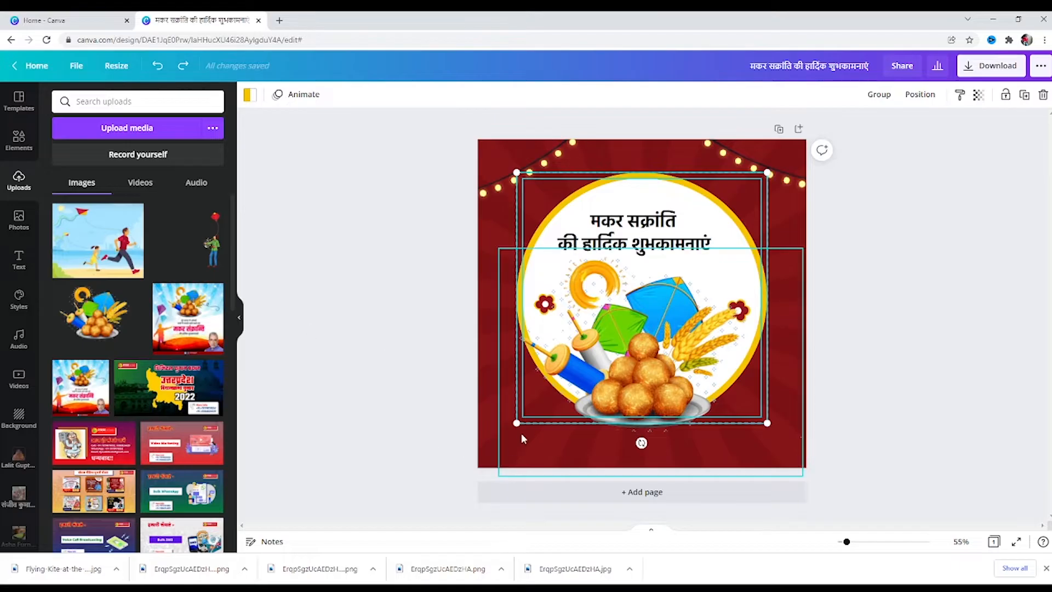
Enlarge the white circle with its yellow ring and move both up toward the top of the page
{"action": "left_click", "coordinate": [651, 181]}
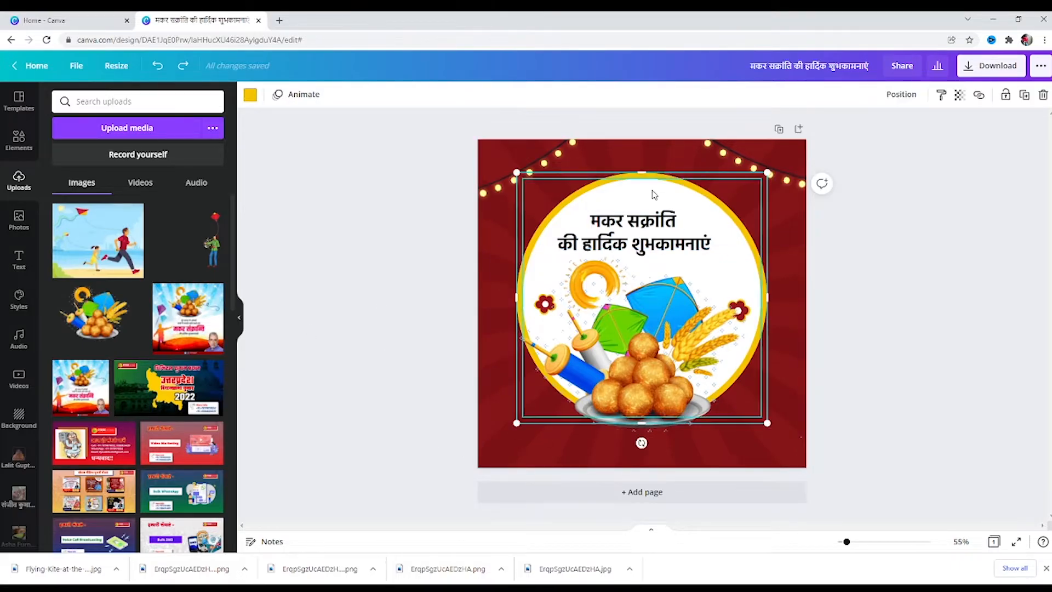
{"action": "left_click_drag", "start_coordinate": [517, 423], "coordinate": [496, 443]}
{"action": "left_click_drag", "start_coordinate": [534, 398], "coordinate": [540, 405]}
{"action": "left_click", "coordinate": [634, 176]}
{"action": "left_click", "coordinate": [635, 193], "text": "shift"}
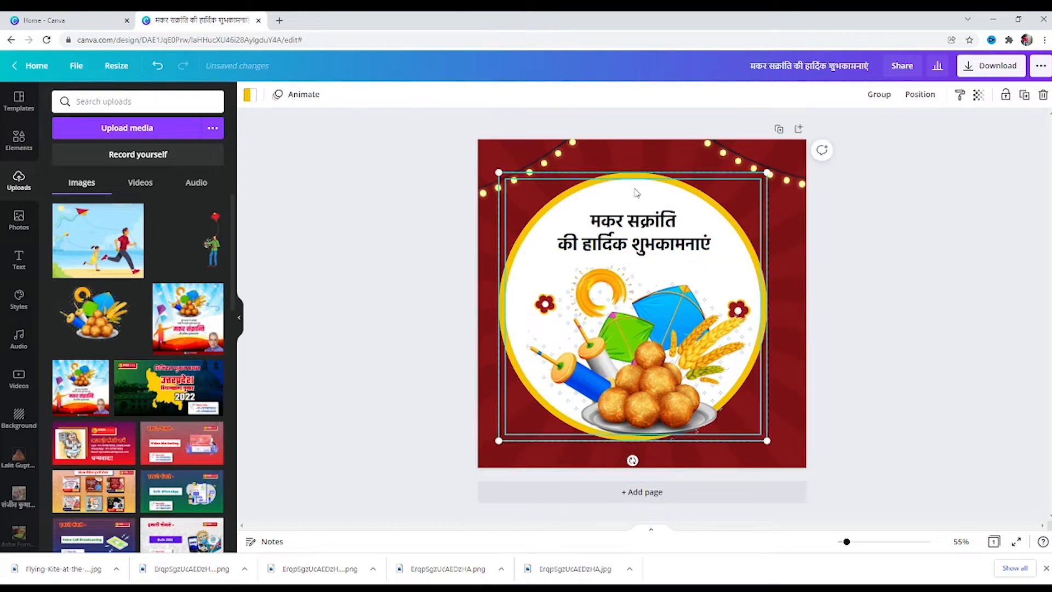
{"action": "left_click_drag", "start_coordinate": [636, 191], "coordinate": [638, 171]}
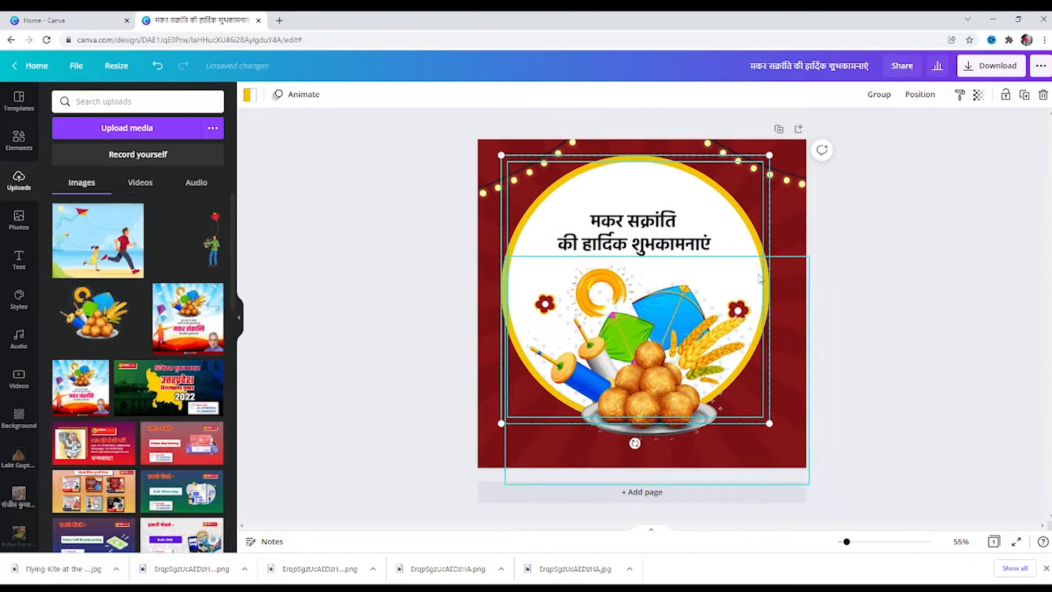
Move the kite-and-laddu image slightly up and left so its plate overlaps the circle's lower edge
{"action": "left_click", "coordinate": [630, 514]}
{"action": "left_click_drag", "start_coordinate": [629, 355], "coordinate": [617, 349]}
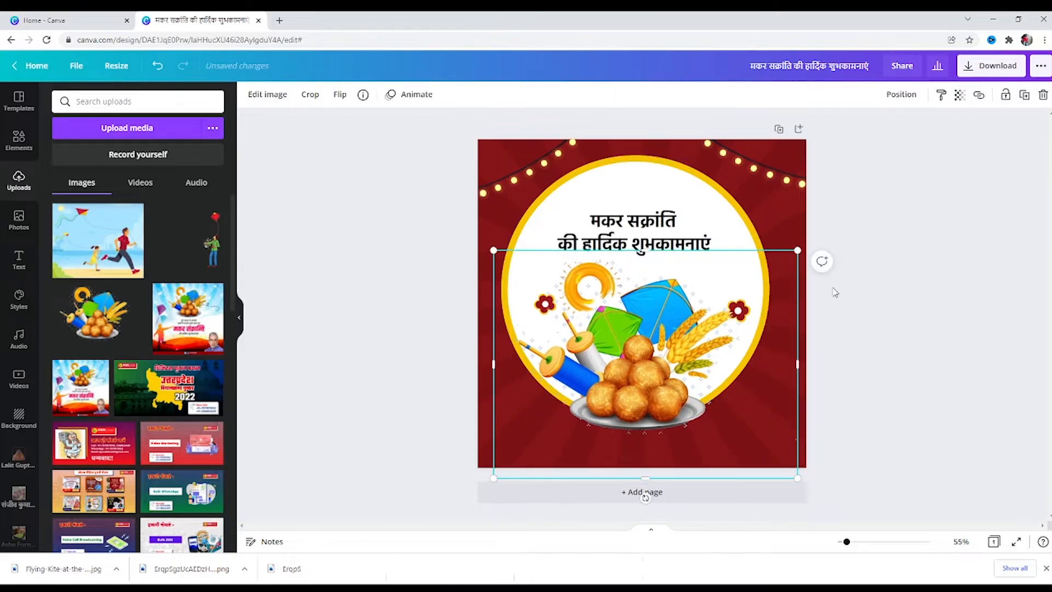
{"action": "left_click", "coordinate": [838, 291]}
Enlarge both greeting lines, taking "मकर सक्रांति" to size 57 and centering it over the second line
{"action": "left_click", "coordinate": [666, 245]}
{"action": "left_click_drag", "start_coordinate": [754, 257], "coordinate": [780, 259]}
{"action": "left_click_drag", "start_coordinate": [647, 248], "coordinate": [707, 234]}
{"action": "double_click", "coordinate": [671, 218]}
{"action": "left_click", "coordinate": [720, 202]}
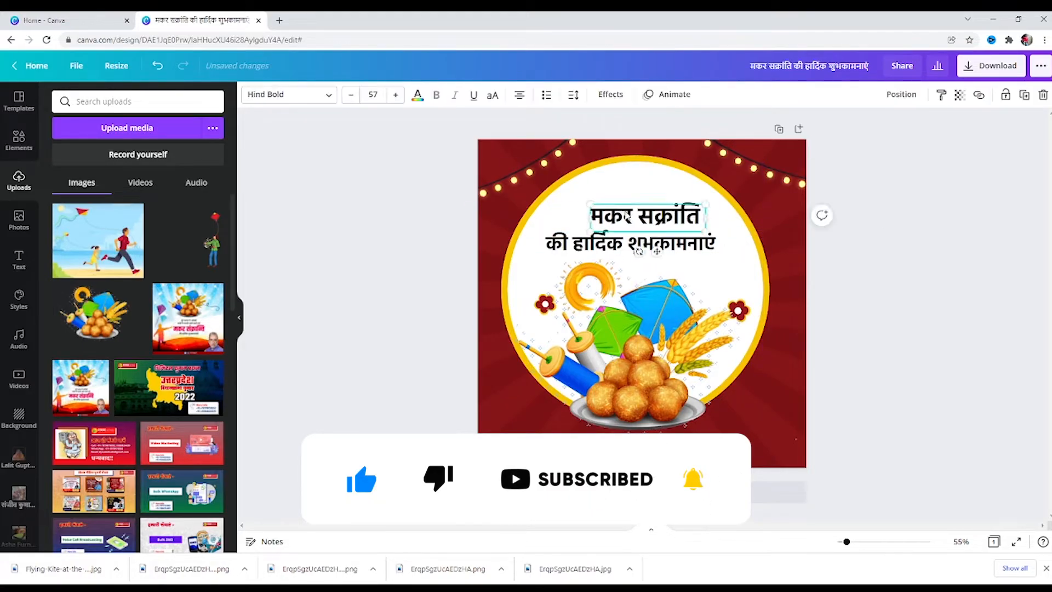
{"action": "left_click_drag", "start_coordinate": [627, 214], "coordinate": [618, 208]}
Enlarge and center "की हार्दिक शुभकामनाएं", and bring "मकर सक्रांति" to size 62.5 centered above it
{"action": "left_click", "coordinate": [648, 246]}
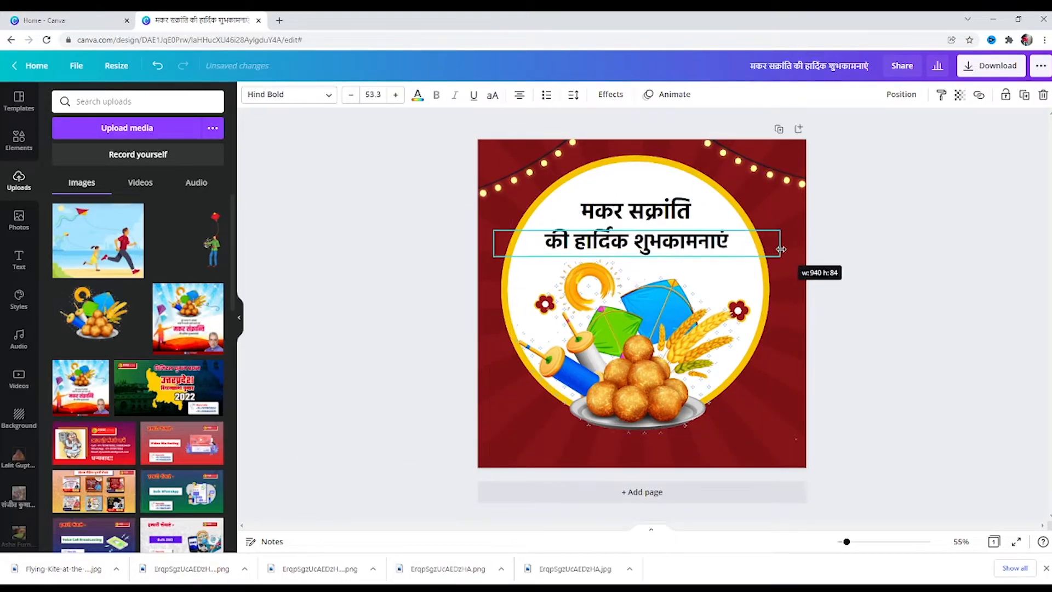
{"action": "left_click_drag", "start_coordinate": [707, 247], "coordinate": [698, 241]}
{"action": "left_click_drag", "start_coordinate": [774, 256], "coordinate": [780, 258]}
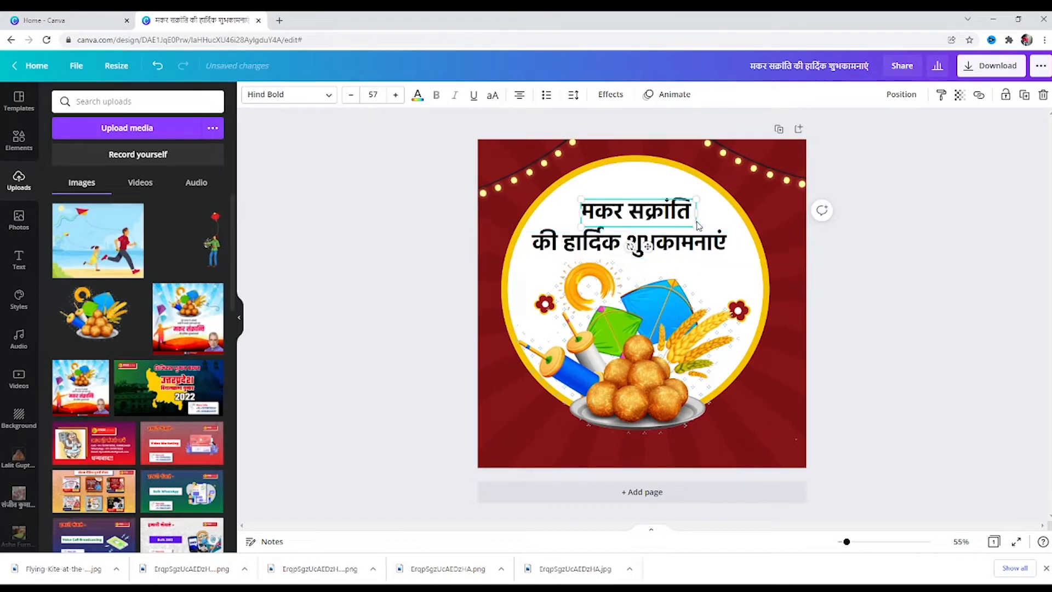
{"action": "left_click_drag", "start_coordinate": [698, 226], "coordinate": [709, 225]}
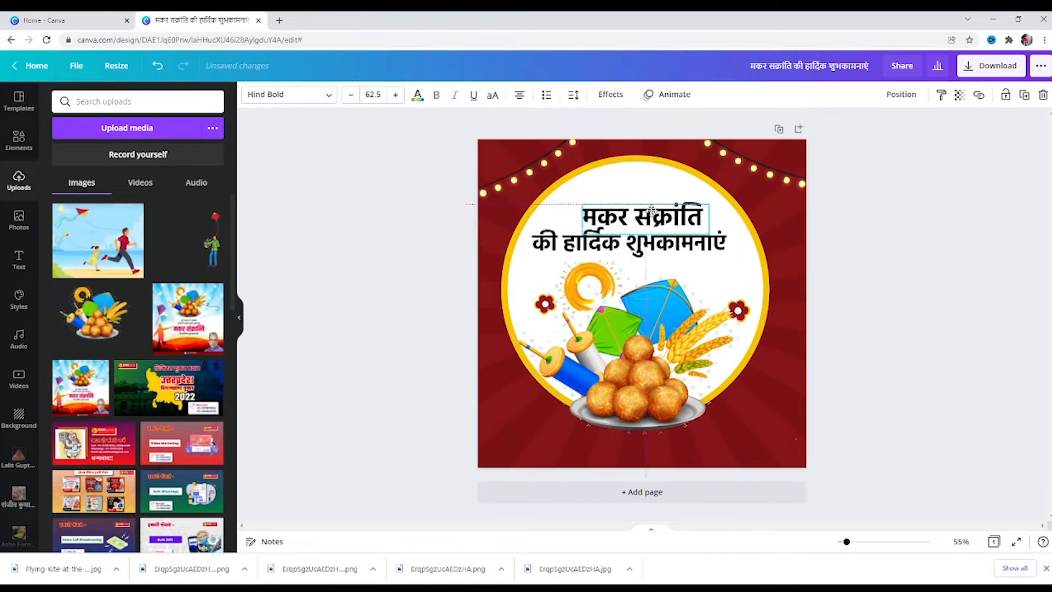
{"action": "left_click", "coordinate": [822, 153]}
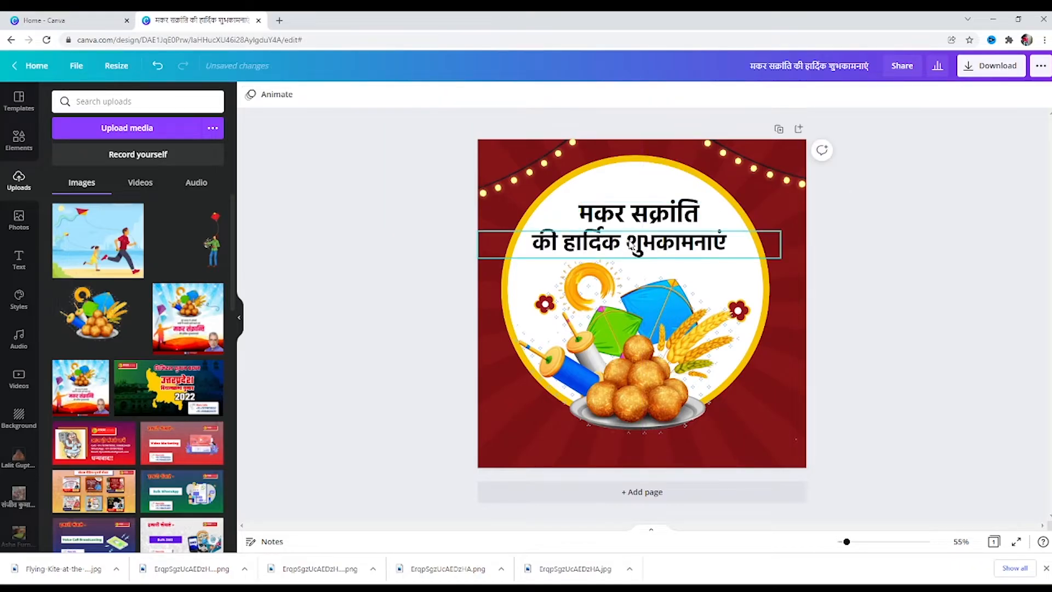
Place a duplicate of the "मकर सक्रांति" text directly above the original, near the circle's top
{"action": "left_click", "coordinate": [632, 247]}
{"action": "left_click", "coordinate": [630, 220]}
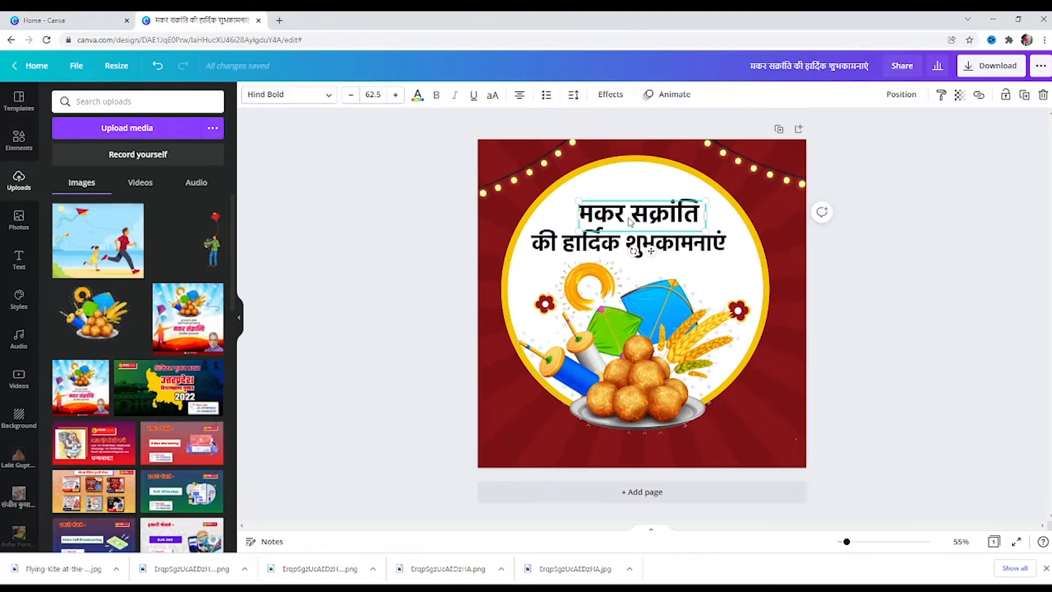
{"action": "left_click_drag", "start_coordinate": [630, 227], "coordinate": [634, 202]}
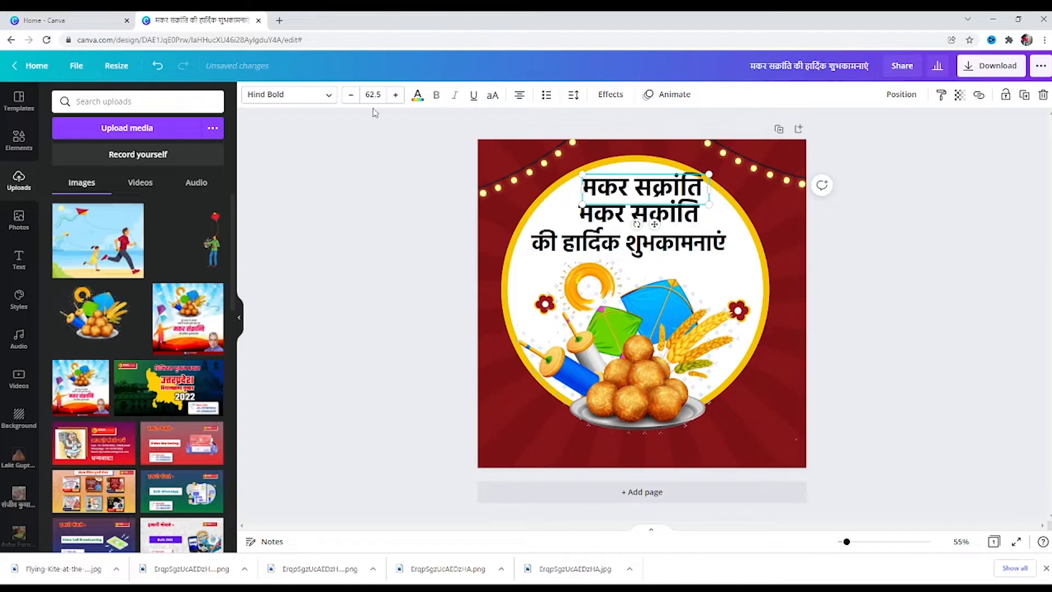
Search Google in a new browser tab for "14 jnwari hindi" and copy "14 जनवरी" from the results
{"action": "left_click", "coordinate": [280, 20]}
{"action": "type", "text": "14"}
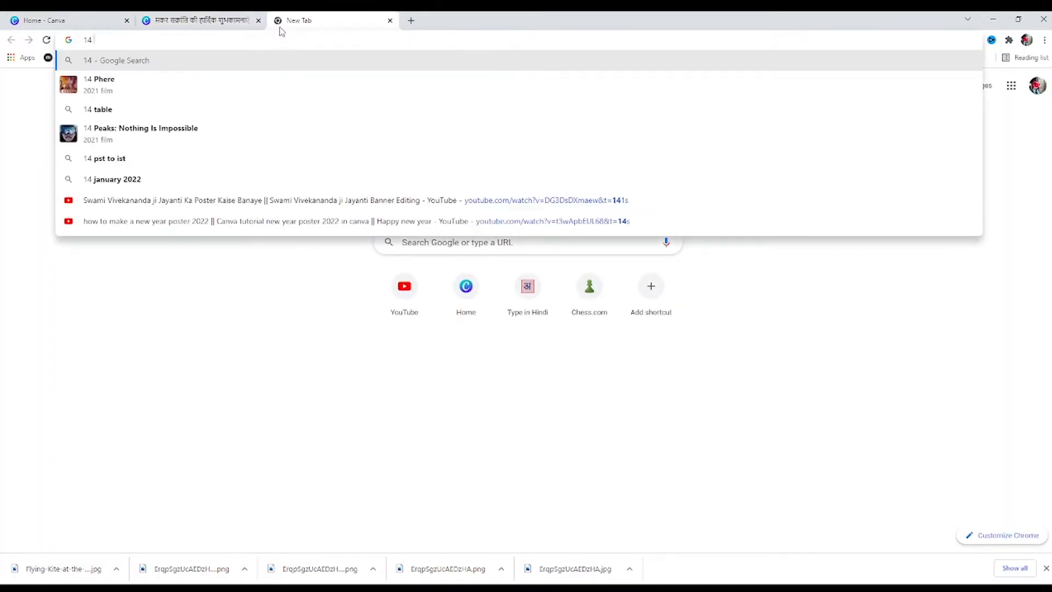
{"action": "type", "text": " jnwari hindi"}
{"action": "key", "text": "Return"}
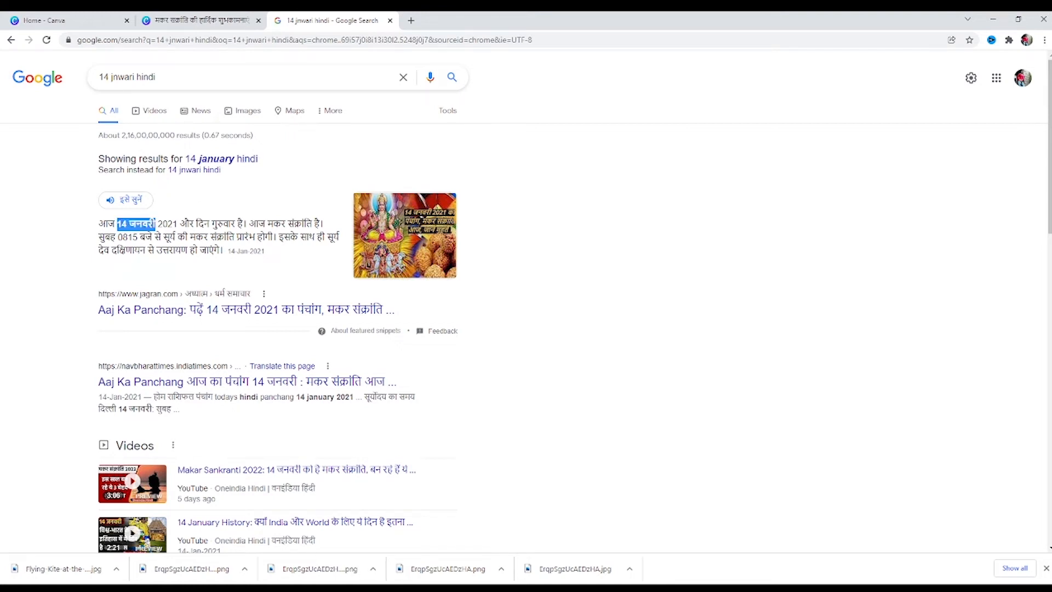
Return to the Canva design and replace the uppermost duplicated text with "14 जनवरी"
{"action": "left_click", "coordinate": [246, 22]}
{"action": "key", "text": "ctrl+shift+Left"}
{"action": "key", "text": "ctrl+shift+Left"}
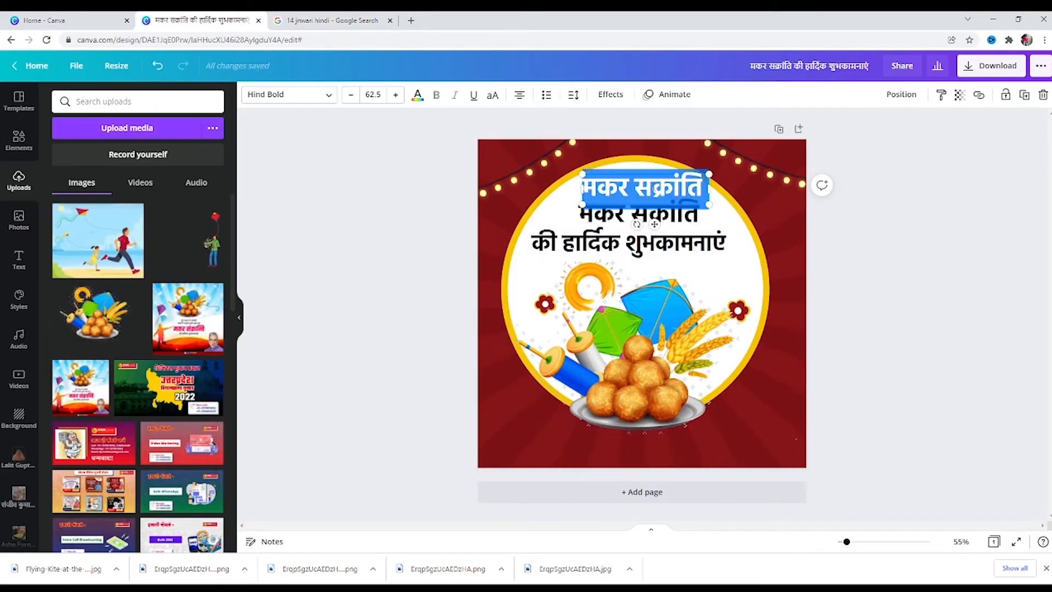
{"action": "type", "text": "14 जनवरी"}
Search the font list for Hindi fonts and set "14 जनवरी" in Halant Bold
{"action": "left_click", "coordinate": [327, 95]}
{"action": "left_click", "coordinate": [115, 99]}
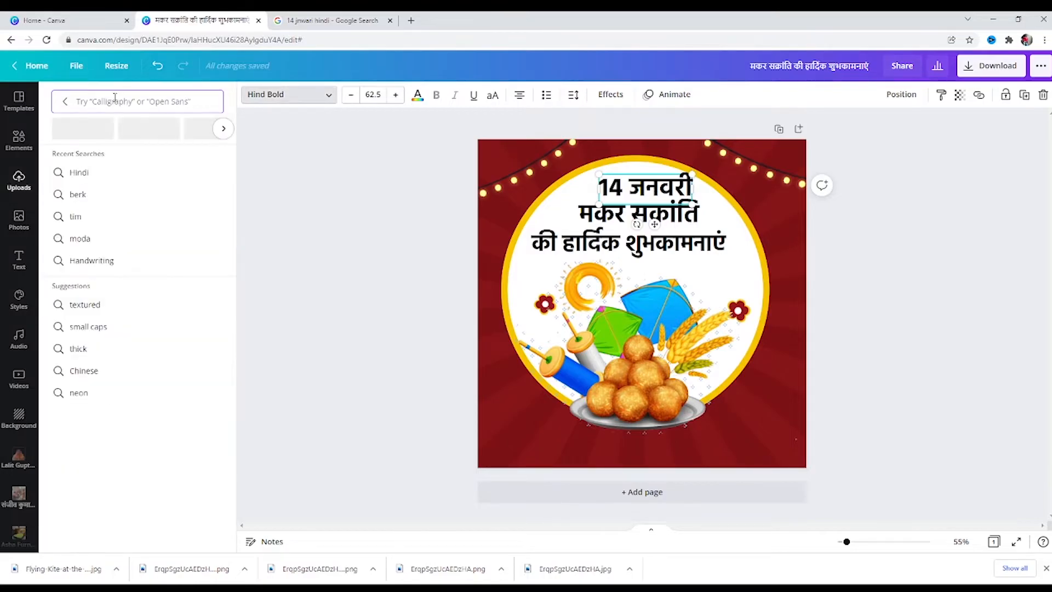
{"action": "type", "text": "hindi"}
{"action": "key", "text": "BackSpace"}
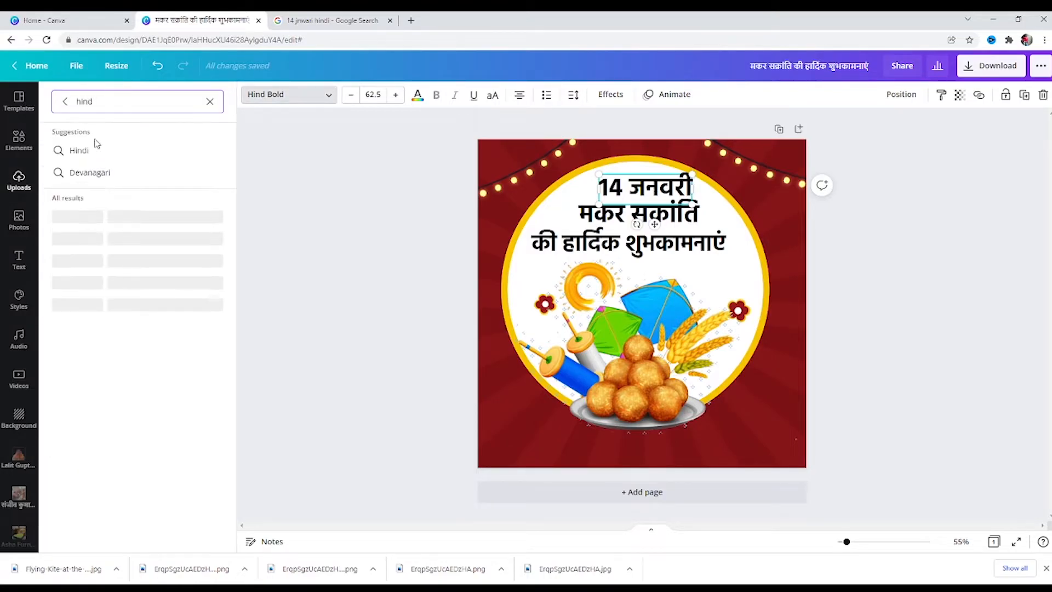
{"action": "left_click", "coordinate": [88, 152]}
{"action": "scroll", "coordinate": [110, 192], "scroll_direction": "down", "scroll_amount": 15}
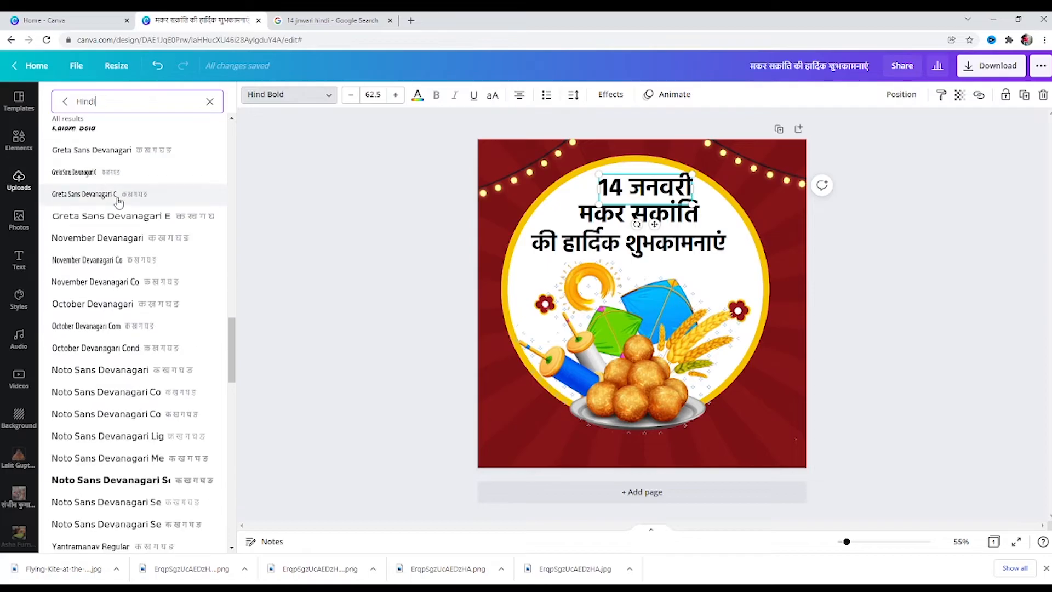
{"action": "scroll", "coordinate": [128, 240], "scroll_direction": "down", "scroll_amount": 10}
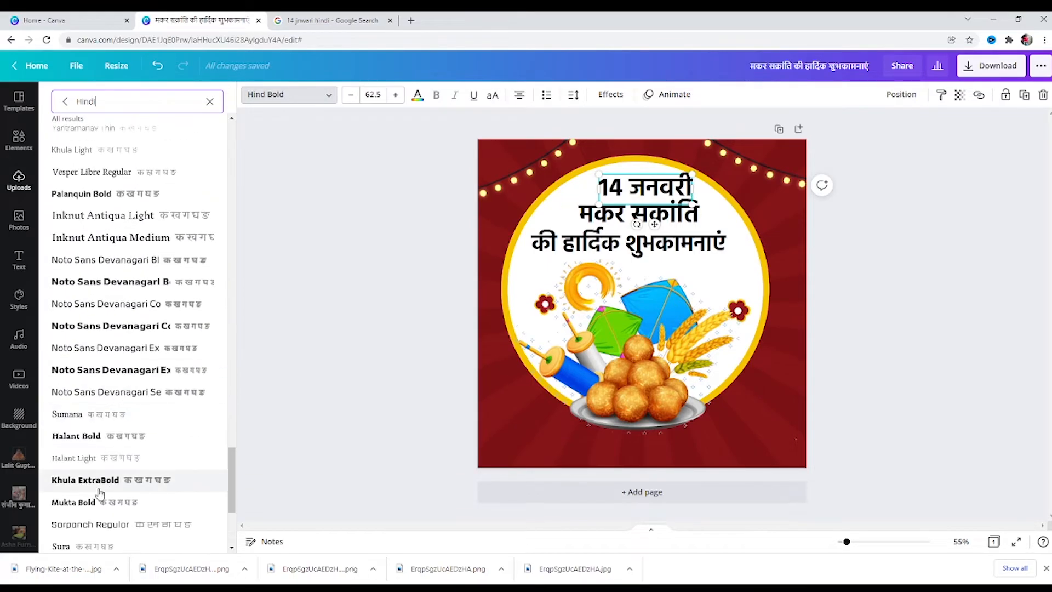
{"action": "left_click", "coordinate": [82, 502]}
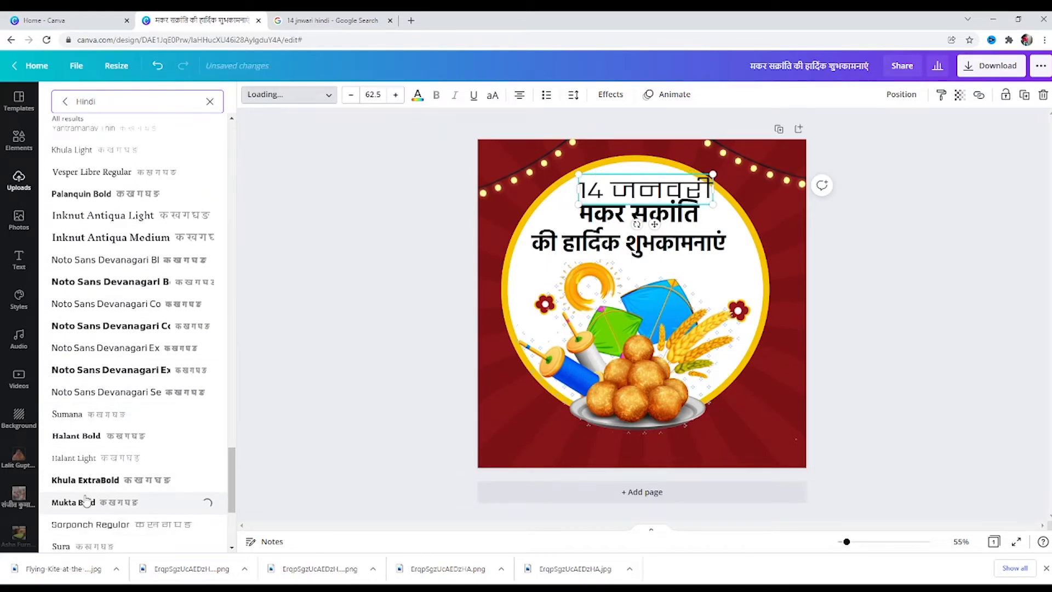
{"action": "scroll", "coordinate": [93, 466], "scroll_direction": "down", "scroll_amount": 1}
{"action": "scroll", "coordinate": [93, 466], "scroll_direction": "down", "scroll_amount": 3}
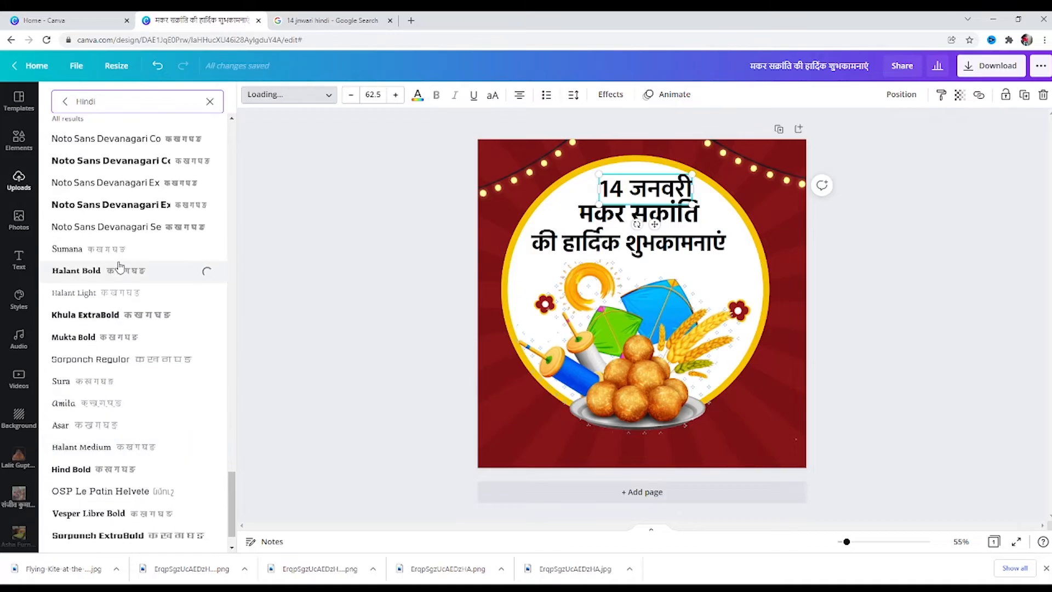
{"action": "left_click", "coordinate": [844, 213]}
Shift the greeting line slightly, and reduce "14 जनवरी" to size 41.8 centered near the circle's top
{"action": "left_click", "coordinate": [780, 241]}
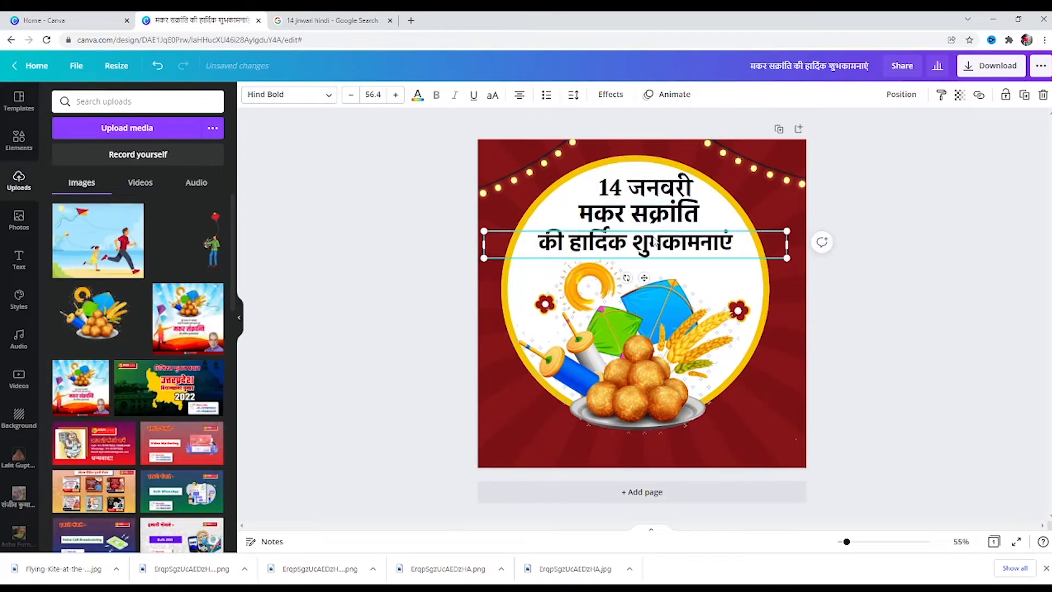
{"action": "left_click_drag", "start_coordinate": [655, 241], "coordinate": [649, 242]}
{"action": "left_click", "coordinate": [662, 187]}
{"action": "left_click_drag", "start_coordinate": [695, 205], "coordinate": [645, 182]}
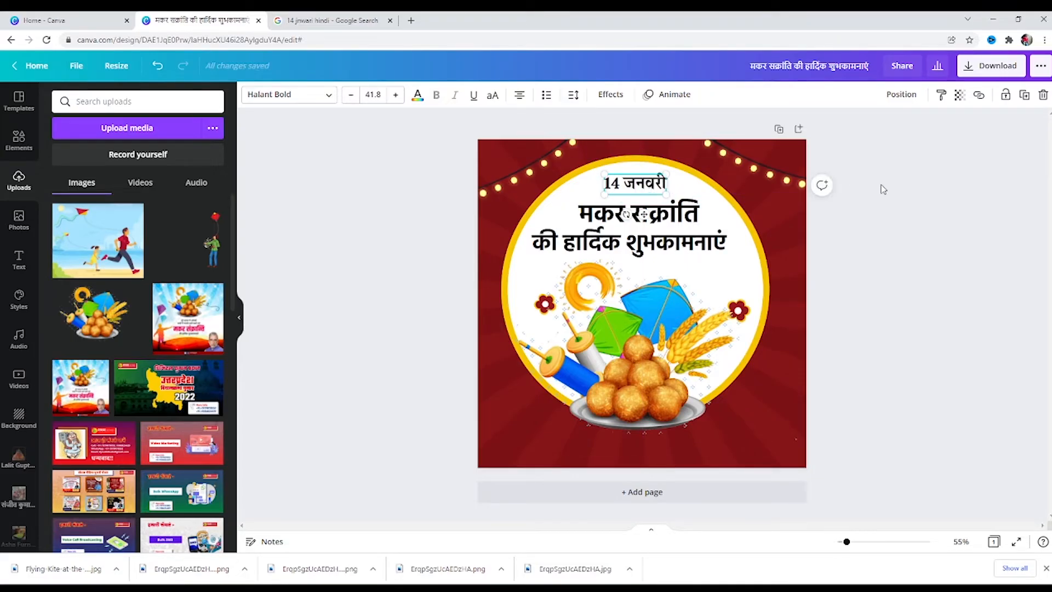
Realign the "14 जनवरी" and "की हार्दिक शुभकामनाएं" lines around the circle's vertical center, with the date slightly higher
{"action": "left_click", "coordinate": [676, 239]}
{"action": "left_click", "coordinate": [667, 222]}
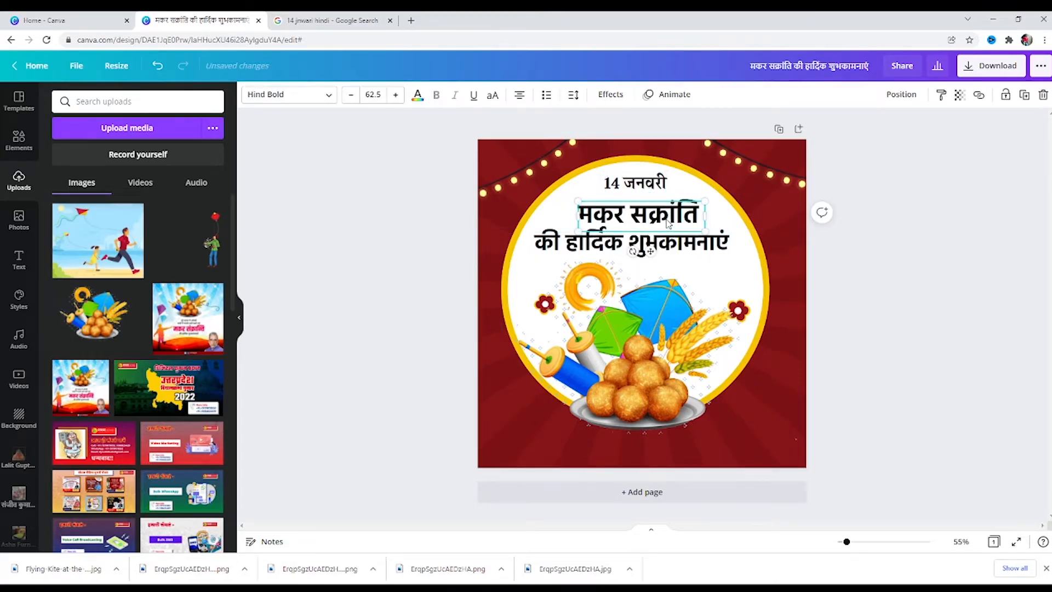
{"action": "left_click_drag", "start_coordinate": [658, 186], "coordinate": [663, 187]}
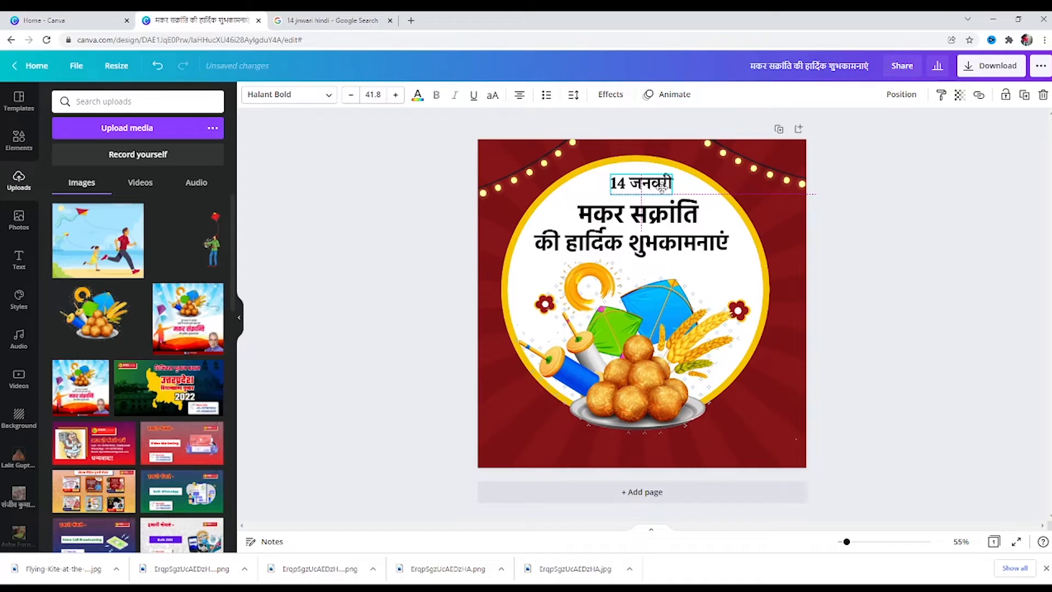
{"action": "left_click", "coordinate": [645, 218]}
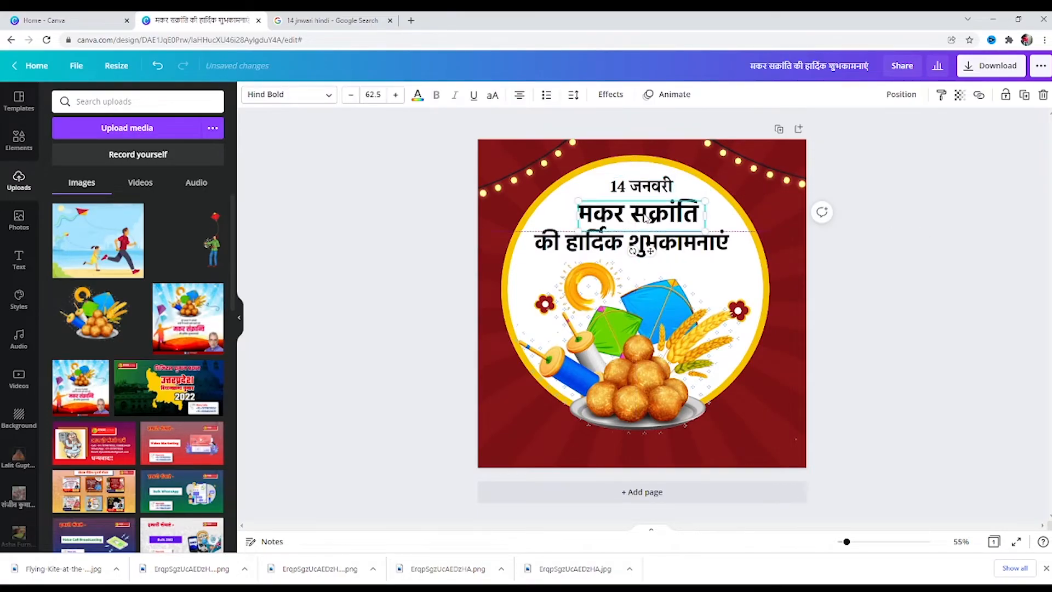
{"action": "left_click_drag", "start_coordinate": [640, 189], "coordinate": [634, 209]}
Enlarge "मकर सक्रांति" to size 67.5 and center it between the date and the greeting line
{"action": "left_click_drag", "start_coordinate": [697, 223], "coordinate": [713, 224]}
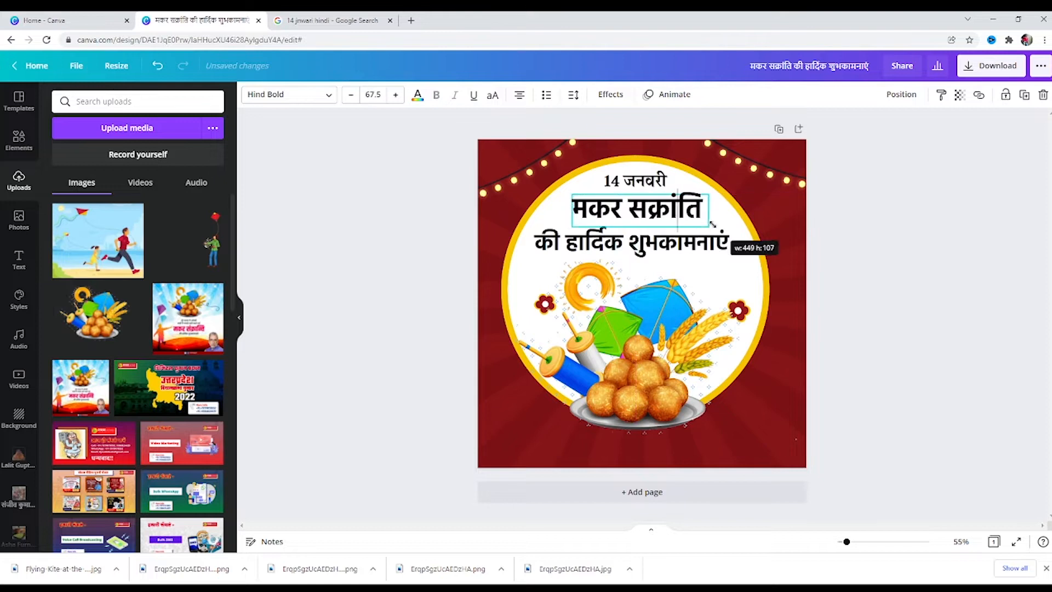
{"action": "left_click", "coordinate": [957, 219]}
{"action": "left_click_drag", "start_coordinate": [648, 213], "coordinate": [643, 214]}
{"action": "left_click", "coordinate": [778, 222]}
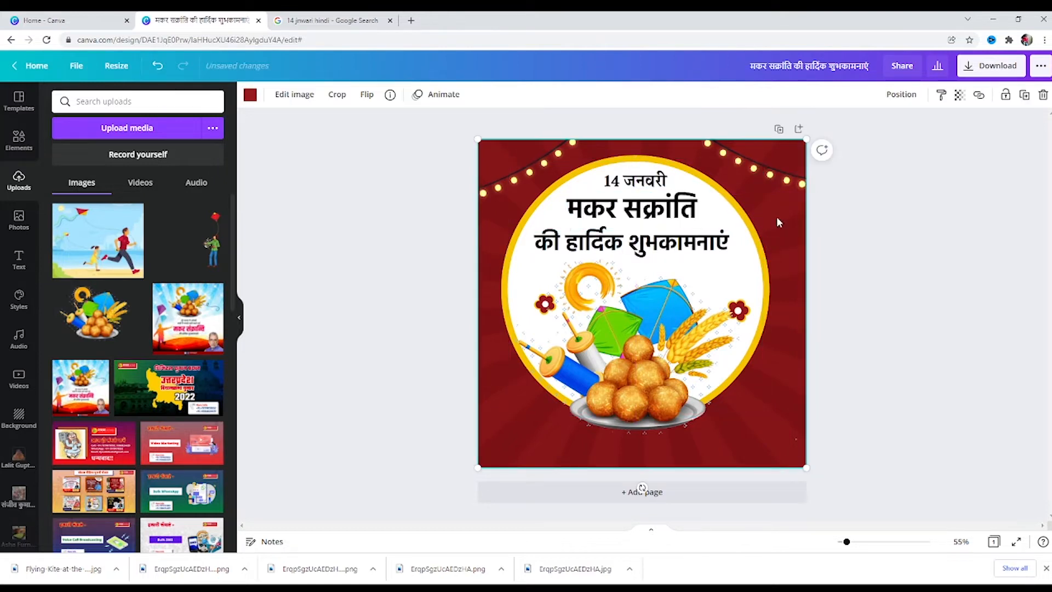
{"action": "left_click", "coordinate": [598, 220]}
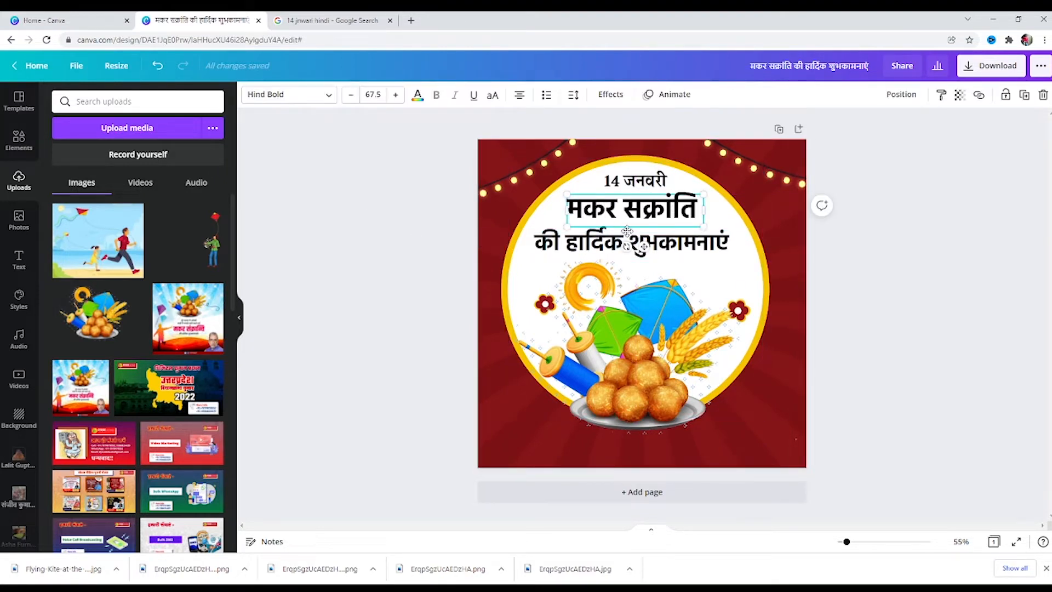
{"action": "left_click_drag", "start_coordinate": [644, 246], "coordinate": [644, 246]}
{"action": "left_click", "coordinate": [493, 207]}
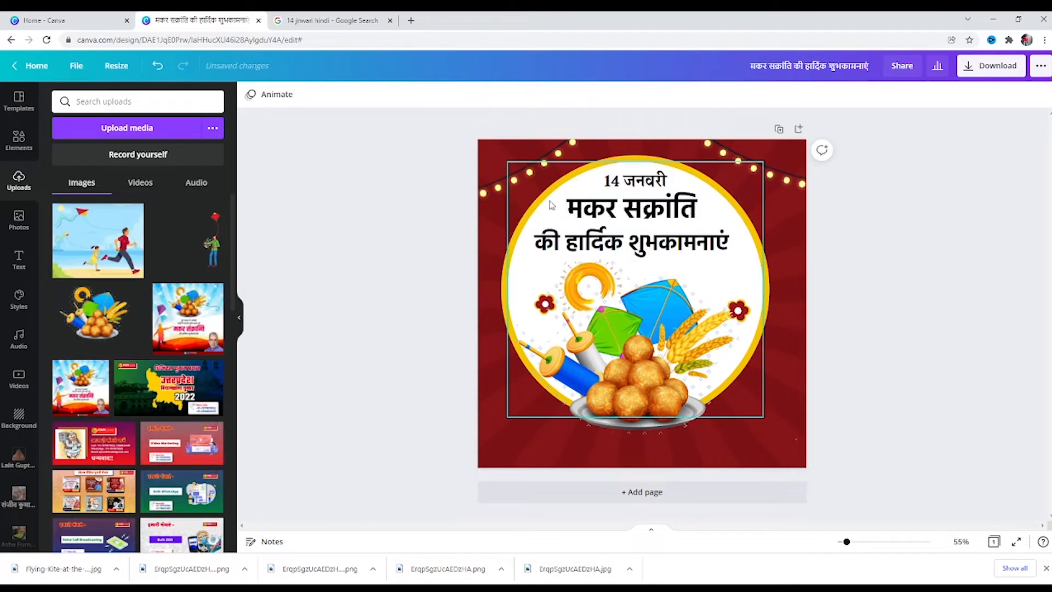
Color the "मकर सक्रांति" text bright red
{"action": "left_click", "coordinate": [582, 210]}
{"action": "left_click", "coordinate": [417, 95]}
{"action": "left_click", "coordinate": [63, 409]}
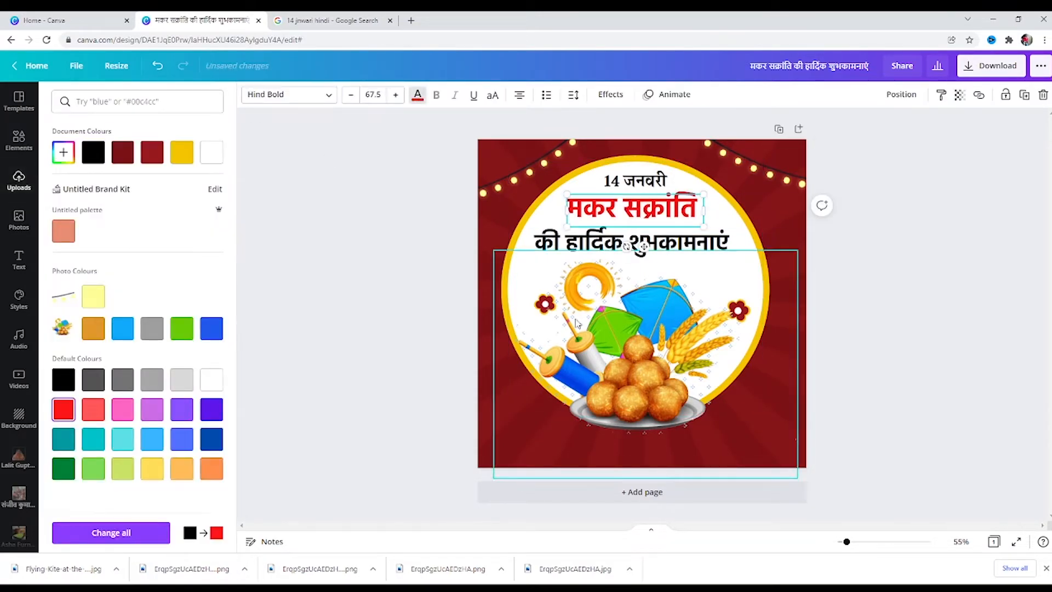
Give "की हार्दिक शुभकामनाएं" a custom dark indigo color
{"action": "left_click", "coordinate": [495, 249]}
{"action": "left_click", "coordinate": [63, 152]}
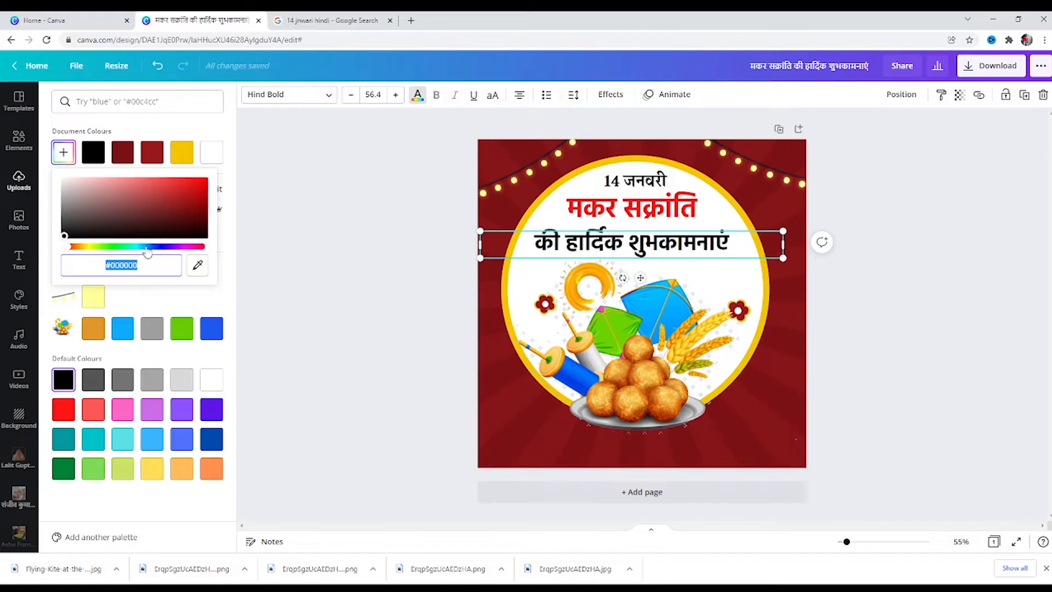
{"action": "left_click_drag", "start_coordinate": [148, 248], "coordinate": [163, 254]}
{"action": "left_click_drag", "start_coordinate": [192, 219], "coordinate": [219, 199]}
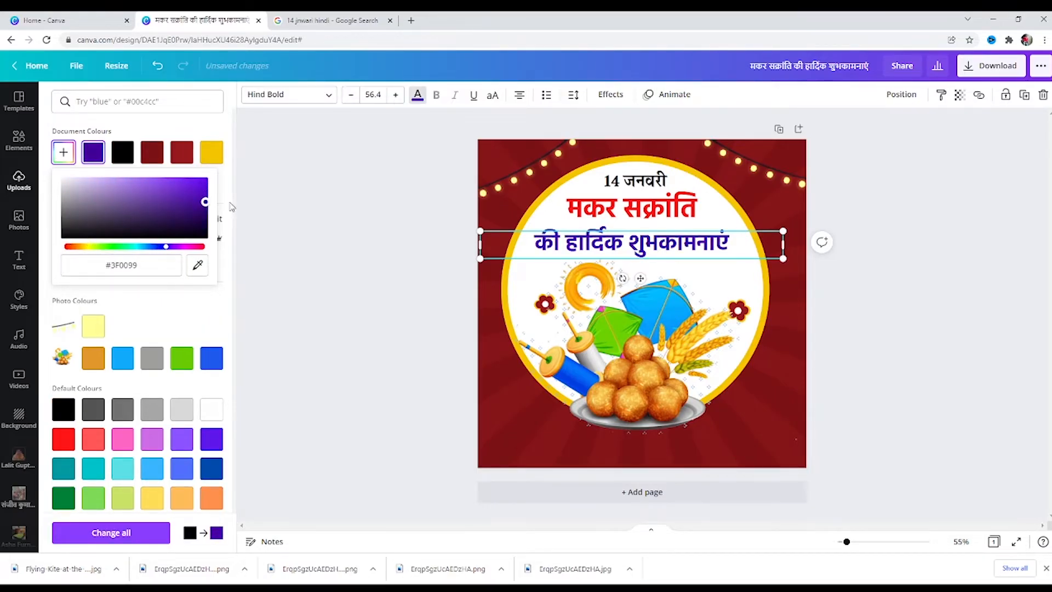
{"action": "left_click", "coordinate": [954, 260]}
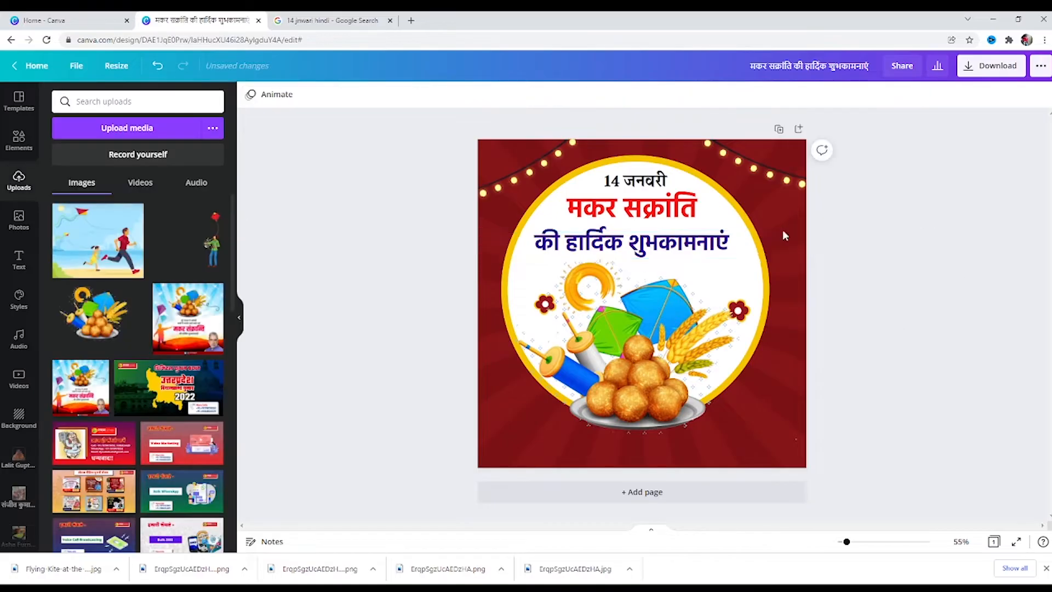
Color "14 जनवरी" with the same dark indigo as the greeting line
{"action": "left_click", "coordinate": [635, 181]}
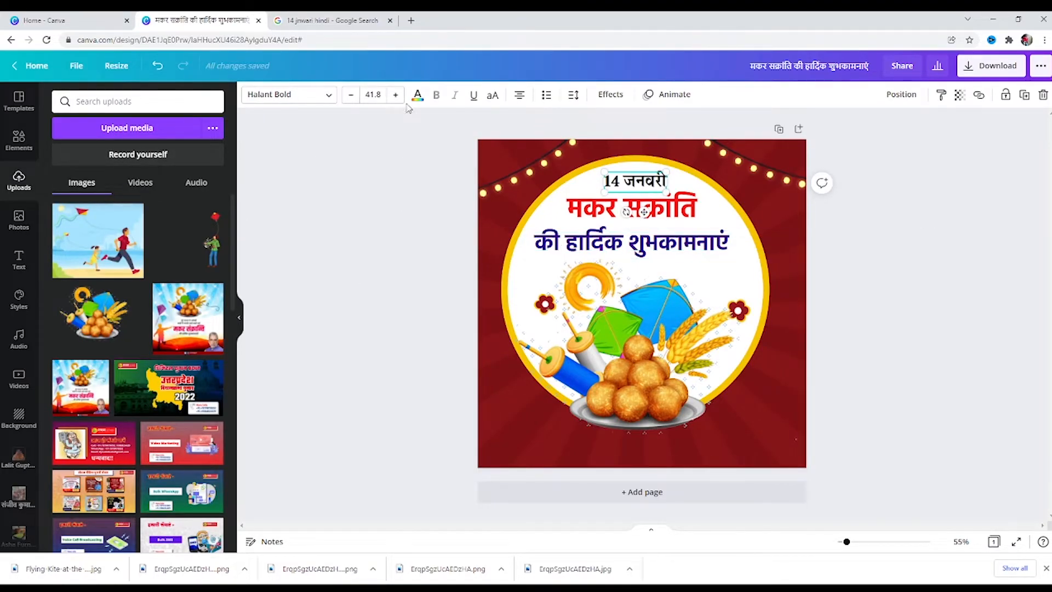
{"action": "left_click", "coordinate": [417, 96]}
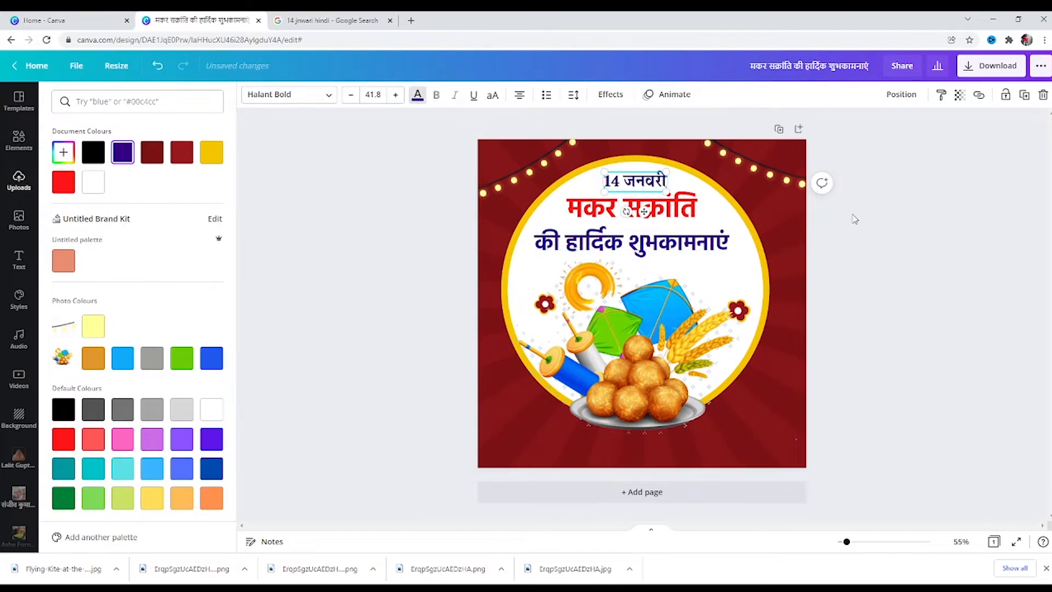
{"action": "left_click", "coordinate": [855, 219]}
Nudge "मकर सक्रांति" slightly to the right within the circle
{"action": "left_click_drag", "start_coordinate": [669, 216], "coordinate": [669, 216]}
{"action": "left_click", "coordinate": [847, 219]}
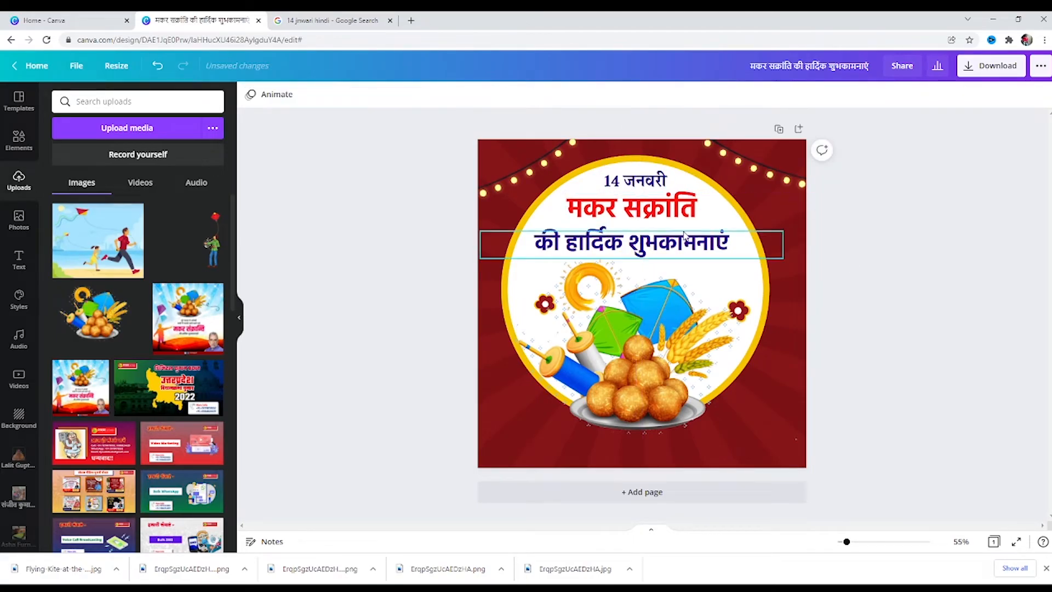
{"action": "left_click", "coordinate": [654, 217]}
{"action": "key", "text": "Right"}
{"action": "key", "text": "Right"}
{"action": "key", "text": "Right"}
{"action": "key", "text": "Right"}
{"action": "key", "text": "Right"}
{"action": "key", "text": "Right"}
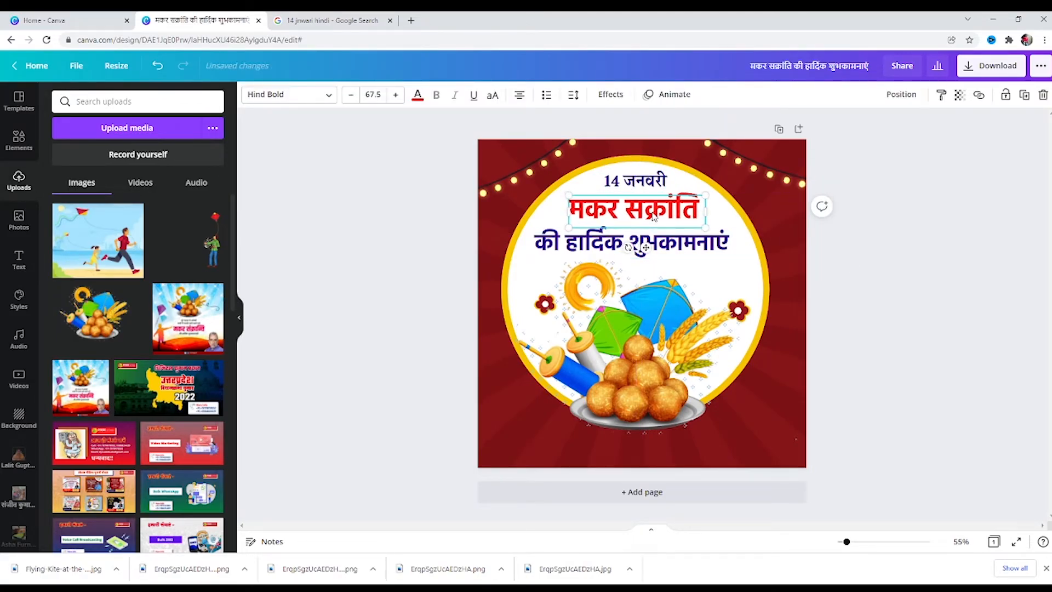
{"action": "left_click", "coordinate": [647, 242]}
{"action": "left_click", "coordinate": [417, 96]}
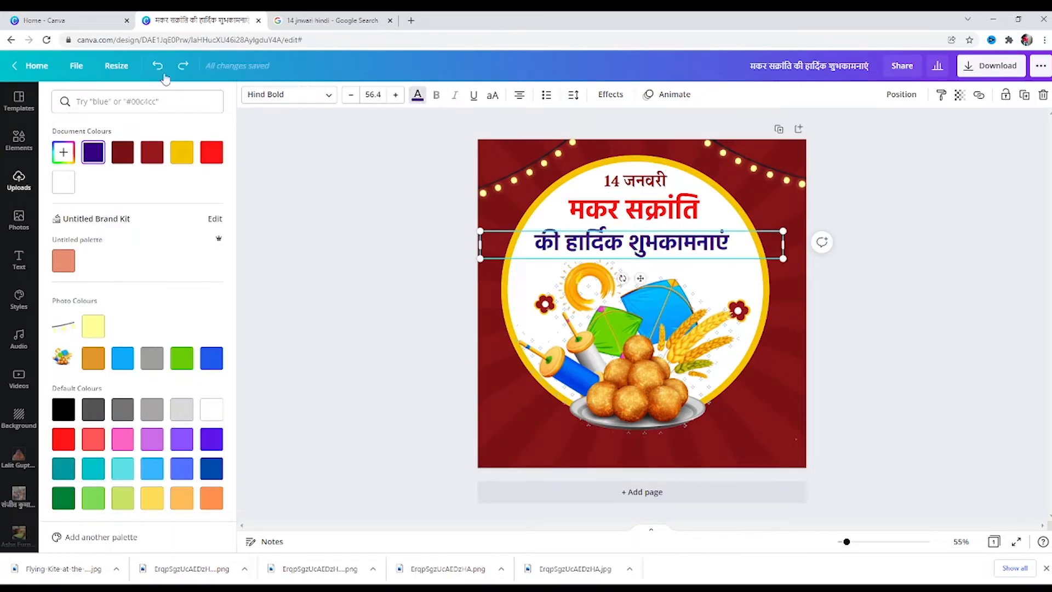
{"action": "left_click", "coordinate": [953, 320]}
Move "की हार्दिक शुभकामनाएं" slightly up and right, and shift "मकर सक्रांति" right to line up with it
{"action": "left_click", "coordinate": [697, 256]}
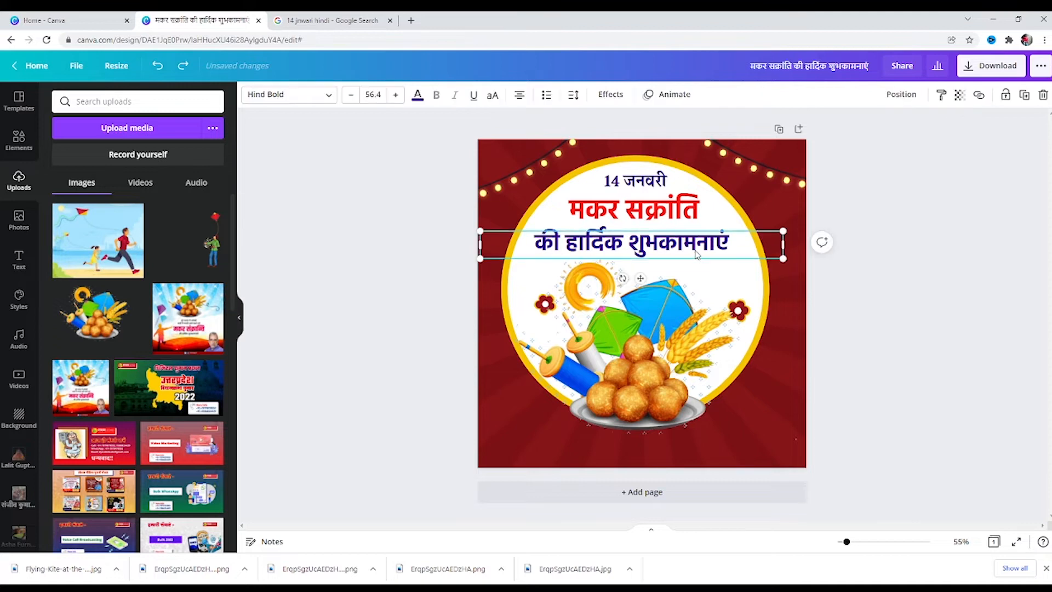
{"action": "left_click_drag", "start_coordinate": [696, 253], "coordinate": [701, 250]}
{"action": "left_click", "coordinate": [667, 216]}
{"action": "left_click_drag", "start_coordinate": [667, 217], "coordinate": [670, 216]}
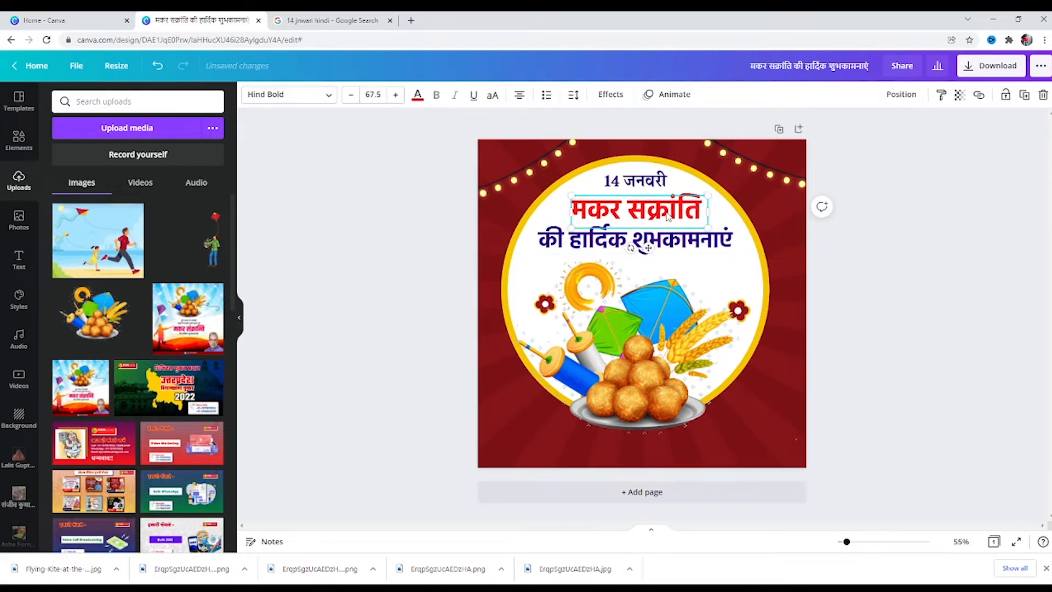
{"action": "left_click", "coordinate": [940, 303]}
Add a yellow square shape and resize it into a full-width band along the poster's bottom edge
{"action": "left_click", "coordinate": [10, 152]}
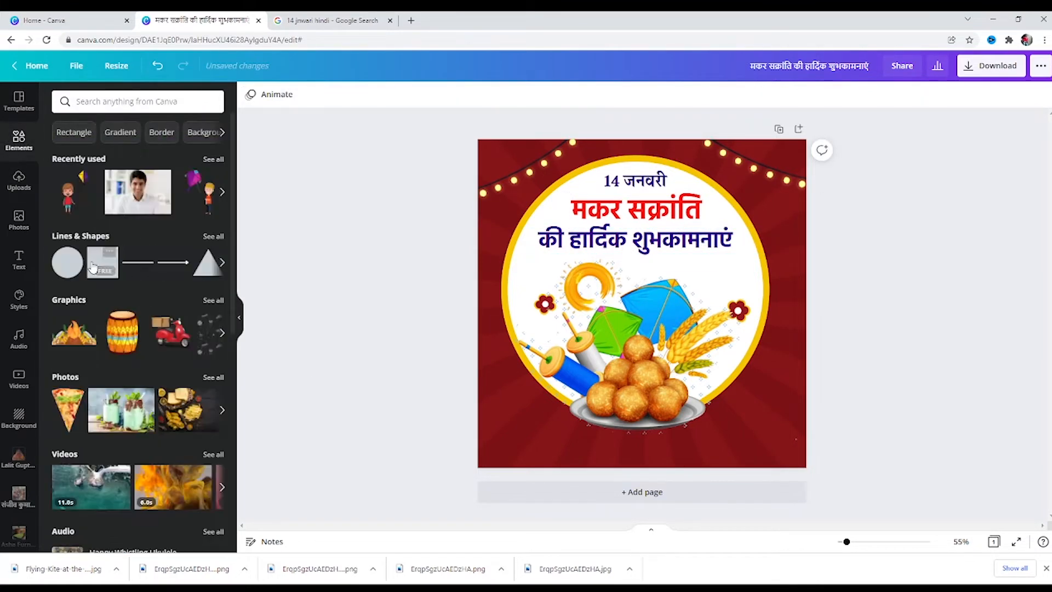
{"action": "left_click", "coordinate": [91, 267]}
{"action": "left_click_drag", "start_coordinate": [643, 338], "coordinate": [568, 404]}
{"action": "left_click_drag", "start_coordinate": [535, 287], "coordinate": [535, 421]}
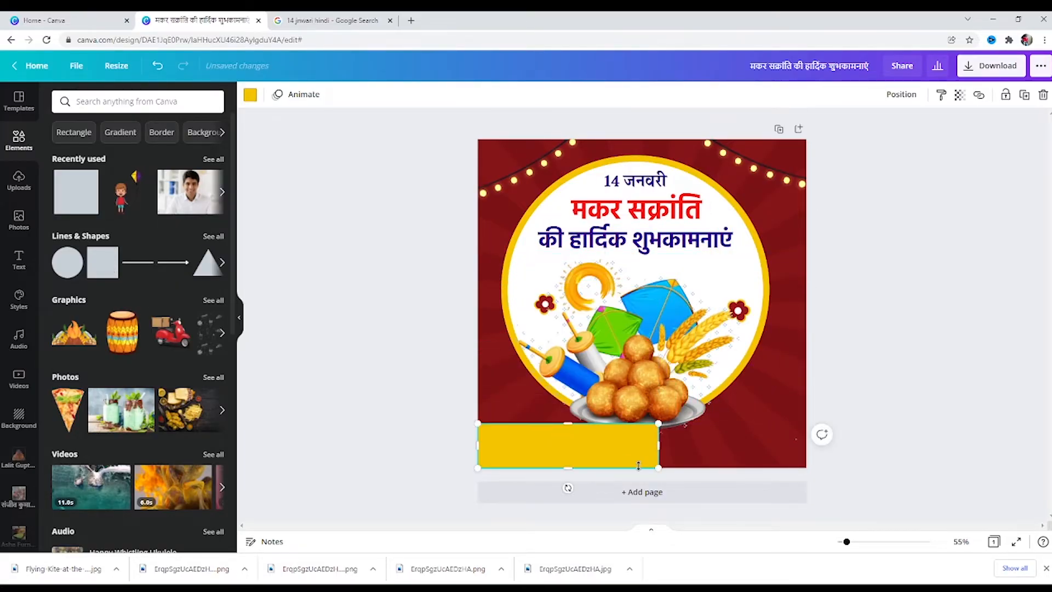
{"action": "left_click_drag", "start_coordinate": [666, 448], "coordinate": [807, 438]}
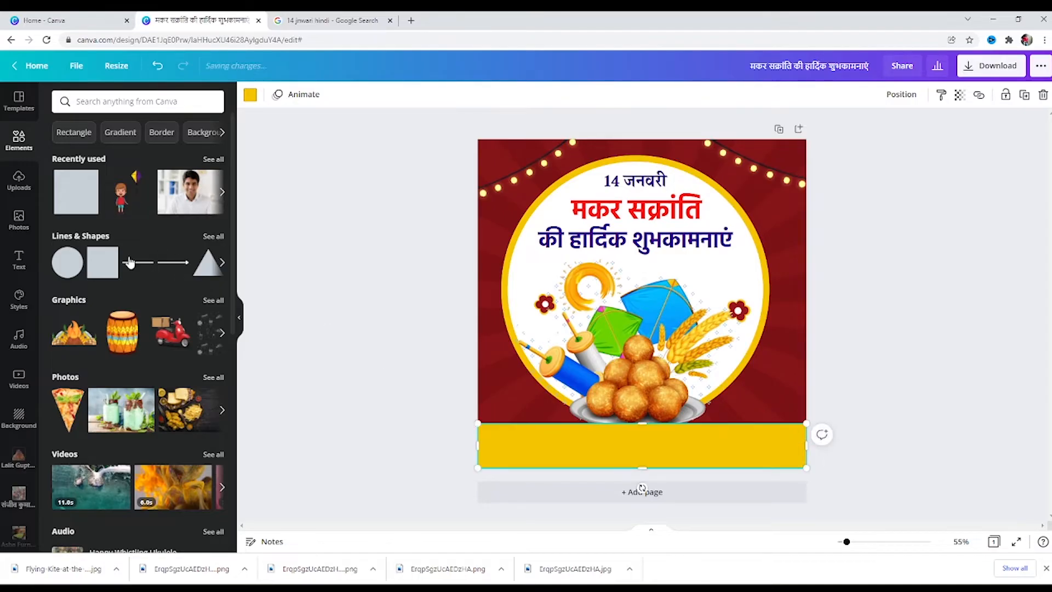
Add a salmon rectangle about 570 wide and 97 high over the upper left part of the yellow band
{"action": "left_click", "coordinate": [97, 260]}
{"action": "left_click_drag", "start_coordinate": [655, 323], "coordinate": [584, 376]}
{"action": "left_click_drag", "start_coordinate": [568, 265], "coordinate": [567, 382]}
{"action": "left_click_drag", "start_coordinate": [548, 430], "coordinate": [582, 459]}
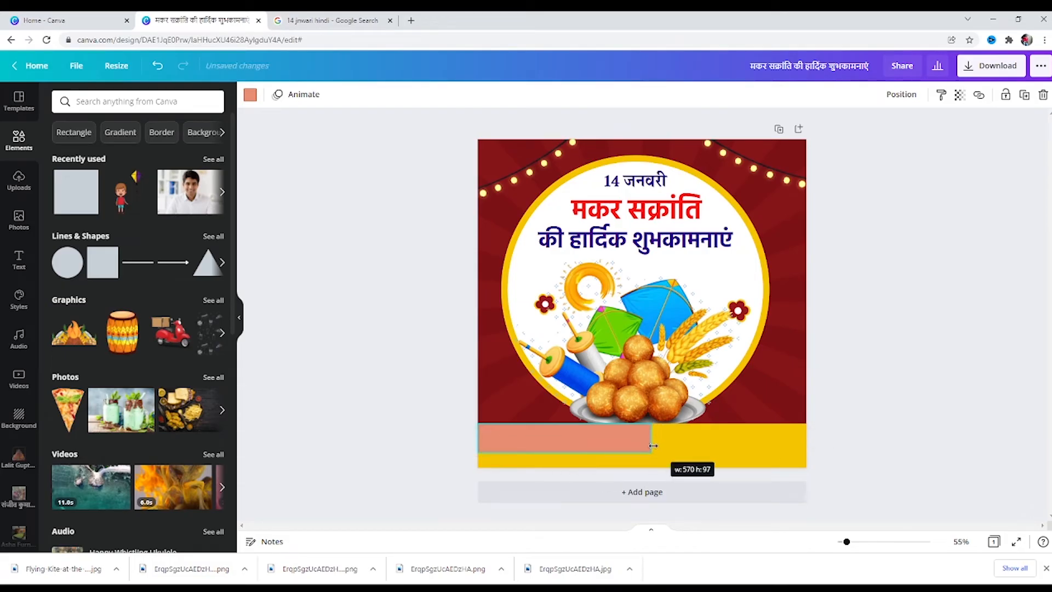
{"action": "left_click", "coordinate": [839, 377]}
{"action": "left_click", "coordinate": [546, 446]}
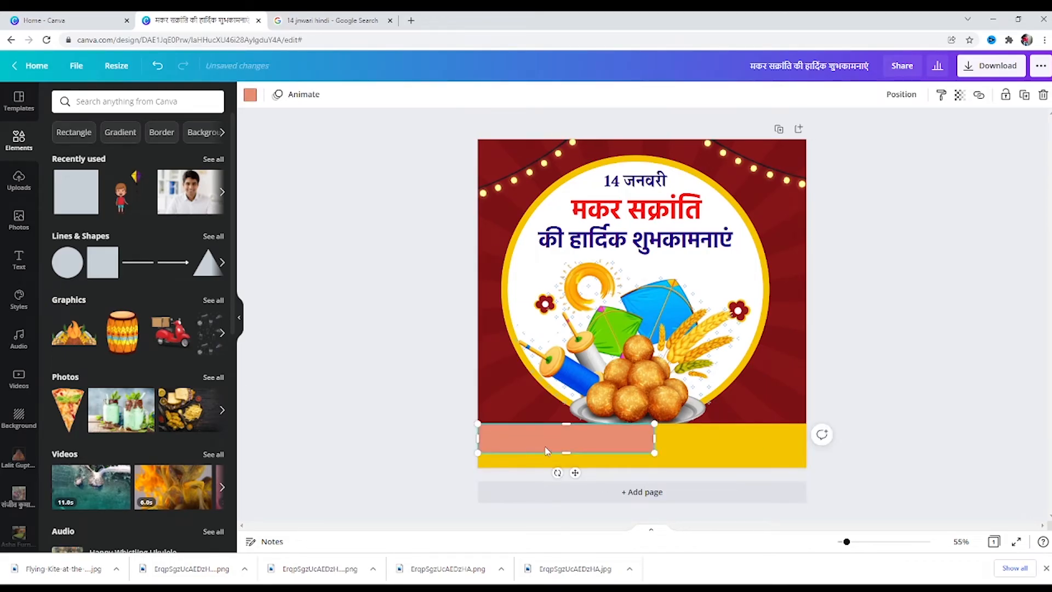
{"action": "left_click", "coordinate": [879, 309]}
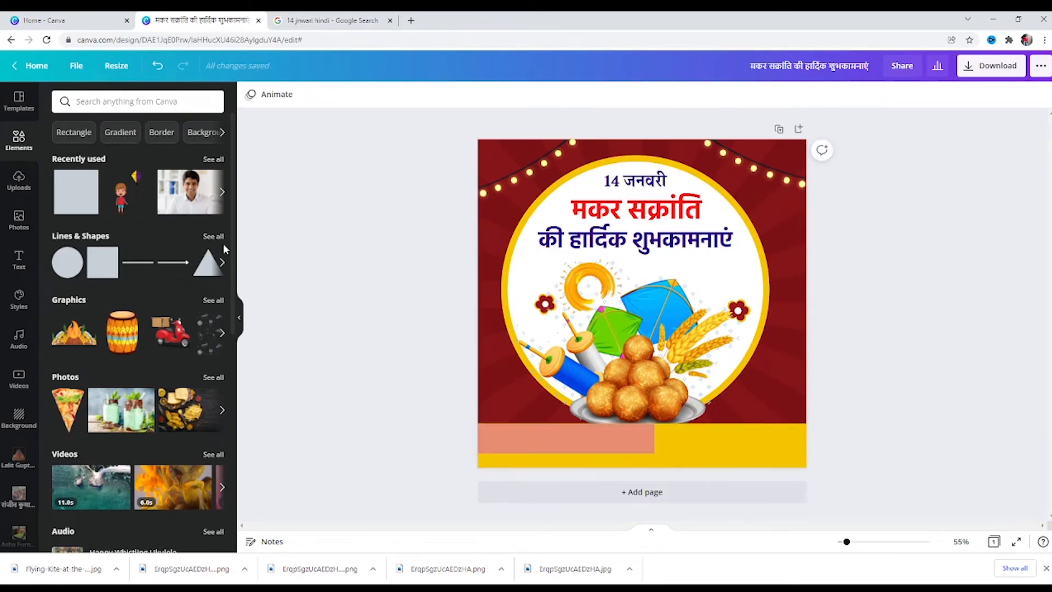
Search Google for "hindi typing" in a new browser tab and open the Easy Hindi Typing page
{"action": "left_click", "coordinate": [412, 21]}
{"action": "type", "text": "hindi typing"}
{"action": "key", "text": "Return"}
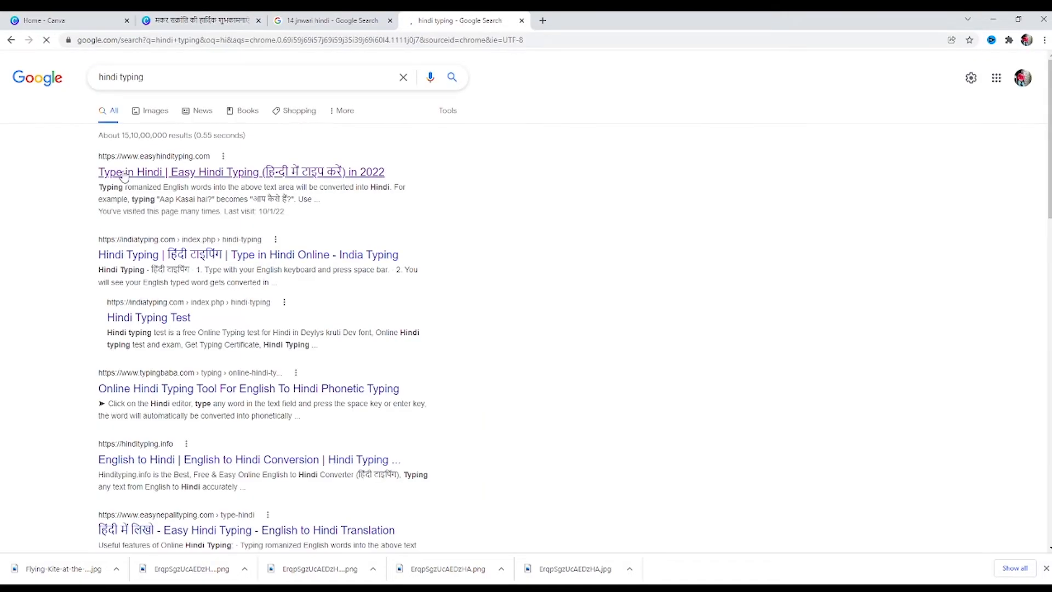
{"action": "left_click", "coordinate": [125, 174]}
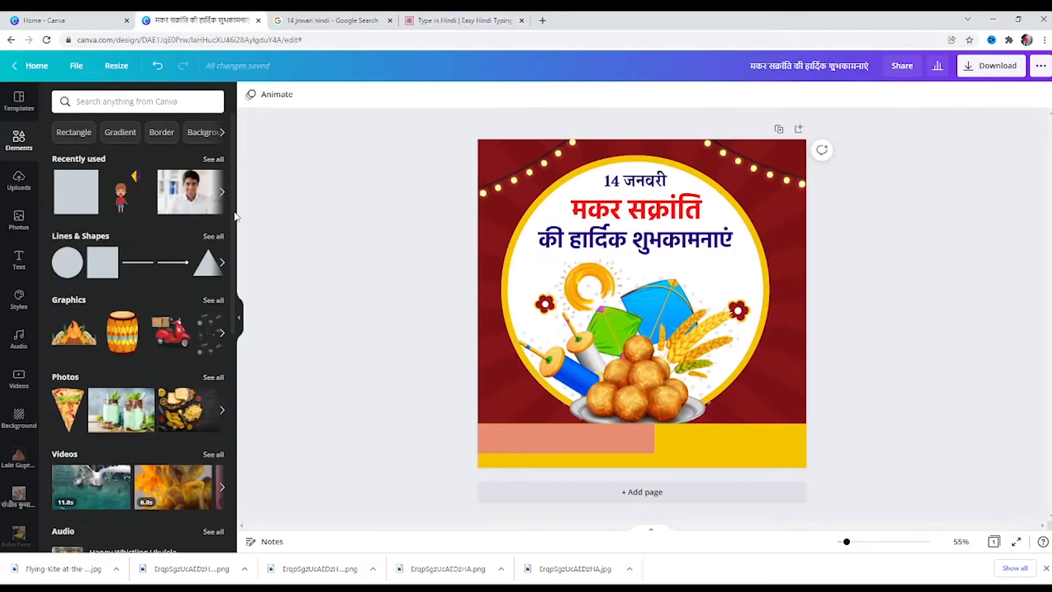
Add the recently used photo of the smiling man, remove its background, and place it smaller at the poster's lower right
{"action": "left_click", "coordinate": [194, 194]}
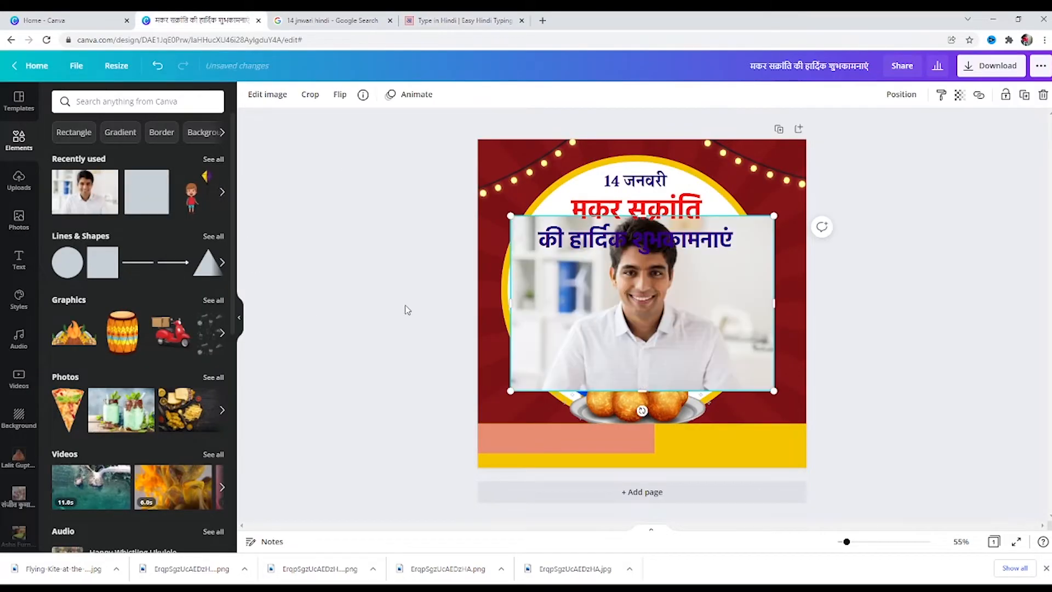
{"action": "left_click", "coordinate": [269, 95]}
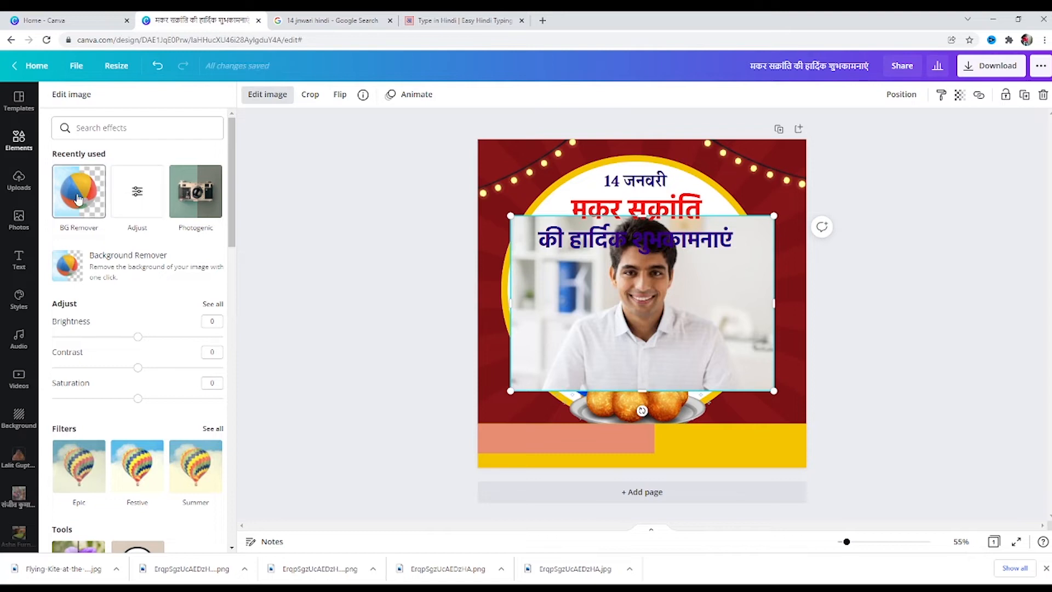
{"action": "left_click", "coordinate": [78, 198]}
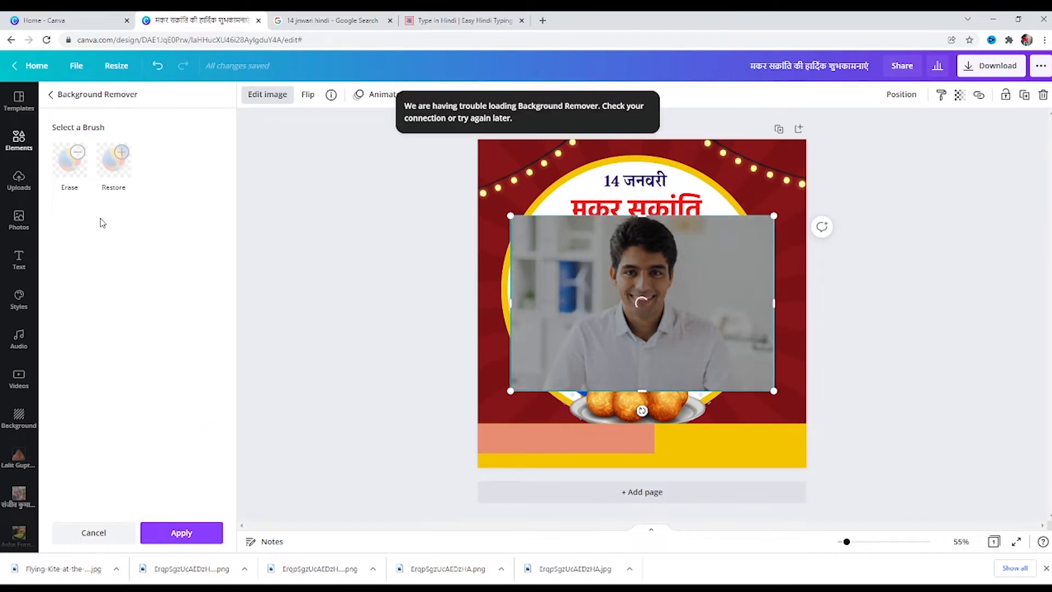
{"action": "left_click_drag", "start_coordinate": [511, 216], "coordinate": [596, 272]}
{"action": "left_click_drag", "start_coordinate": [700, 349], "coordinate": [758, 393]}
{"action": "left_click_drag", "start_coordinate": [654, 316], "coordinate": [651, 314]}
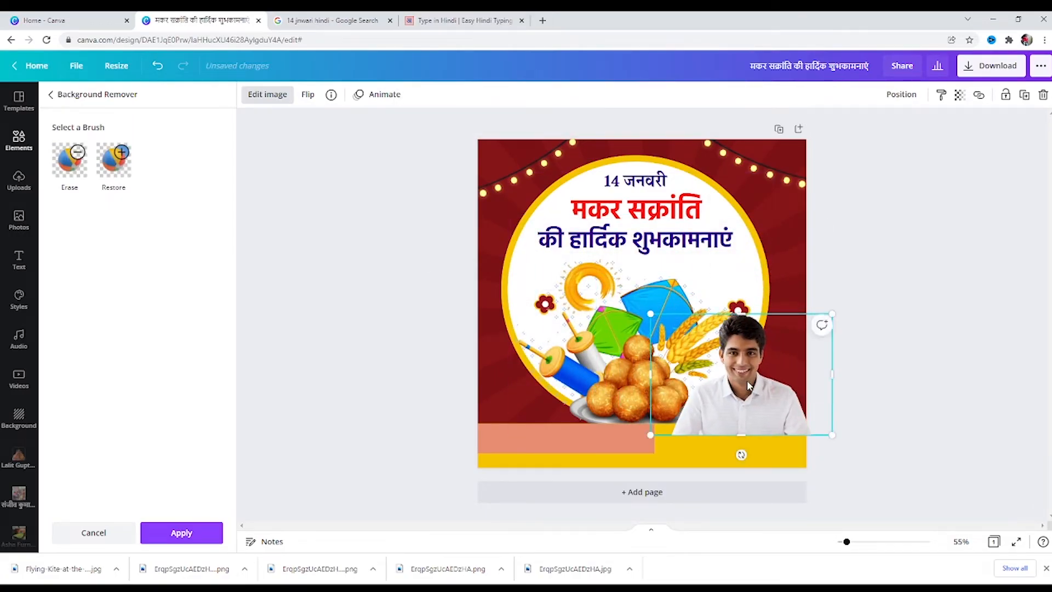
Send the man's photo backward until it sits behind the bottom band
{"action": "right_click", "coordinate": [746, 381]}
{"action": "left_click", "coordinate": [817, 314]}
{"action": "right_click", "coordinate": [746, 381]}
{"action": "left_click", "coordinate": [812, 309]}
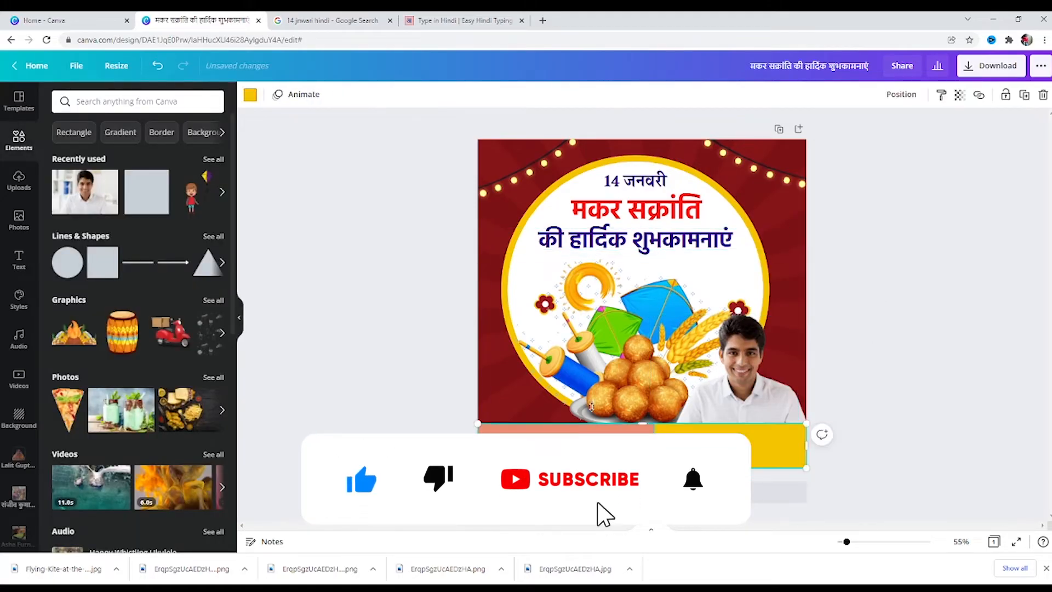
Recolour the full-width bottom band dark blue and the salmon rectangle over it bright purple
{"action": "left_click", "coordinate": [250, 95]}
{"action": "left_click", "coordinate": [94, 155]}
{"action": "left_click", "coordinate": [543, 443]}
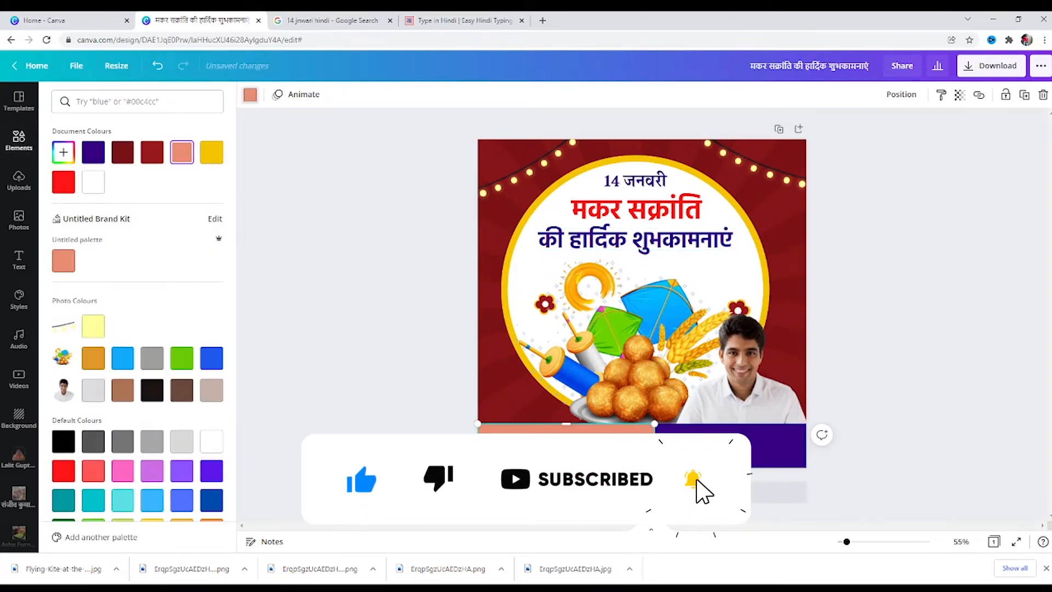
{"action": "left_click", "coordinate": [64, 158]}
{"action": "left_click", "coordinate": [173, 247]}
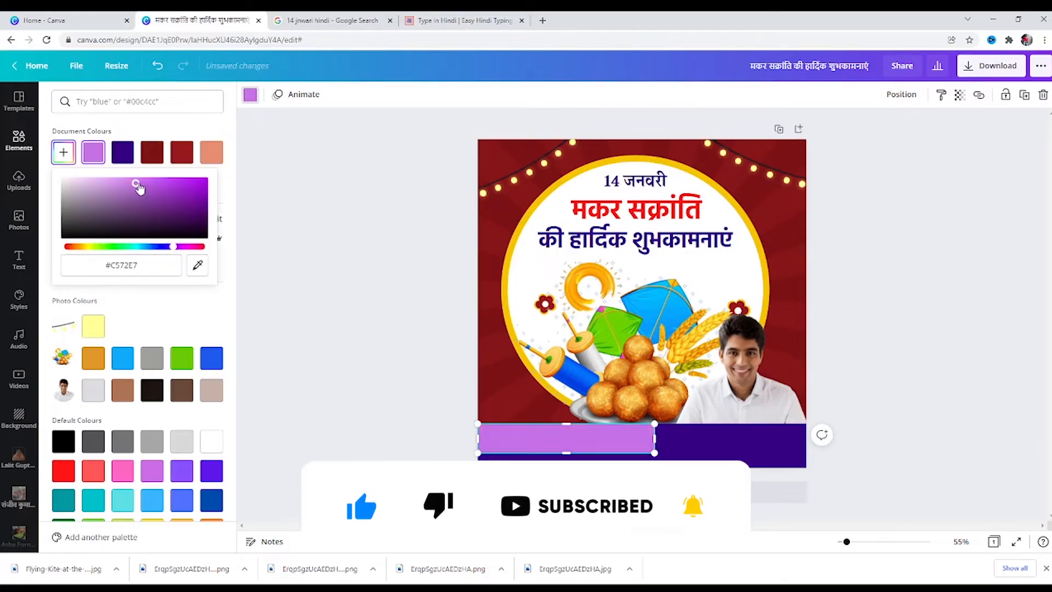
{"action": "left_click_drag", "start_coordinate": [139, 187], "coordinate": [184, 188]}
{"action": "left_click", "coordinate": [698, 440]}
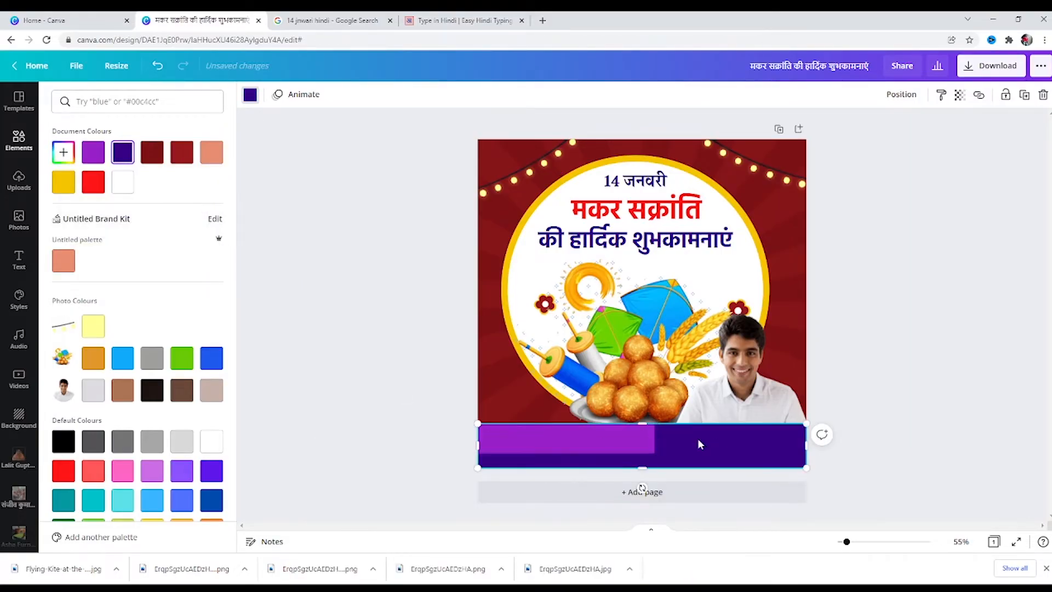
Move the purple rectangle to the band's right end under the photo and fit it to the poster's edge
{"action": "left_click", "coordinate": [606, 443]}
{"action": "left_click", "coordinate": [619, 449]}
{"action": "mouse_move", "coordinate": [619, 448]}
{"action": "left_mouse_down"}
{"action": "mouse_move", "coordinate": [753, 439]}
{"action": "mouse_move", "coordinate": [635, 452]}
{"action": "left_mouse_up"}
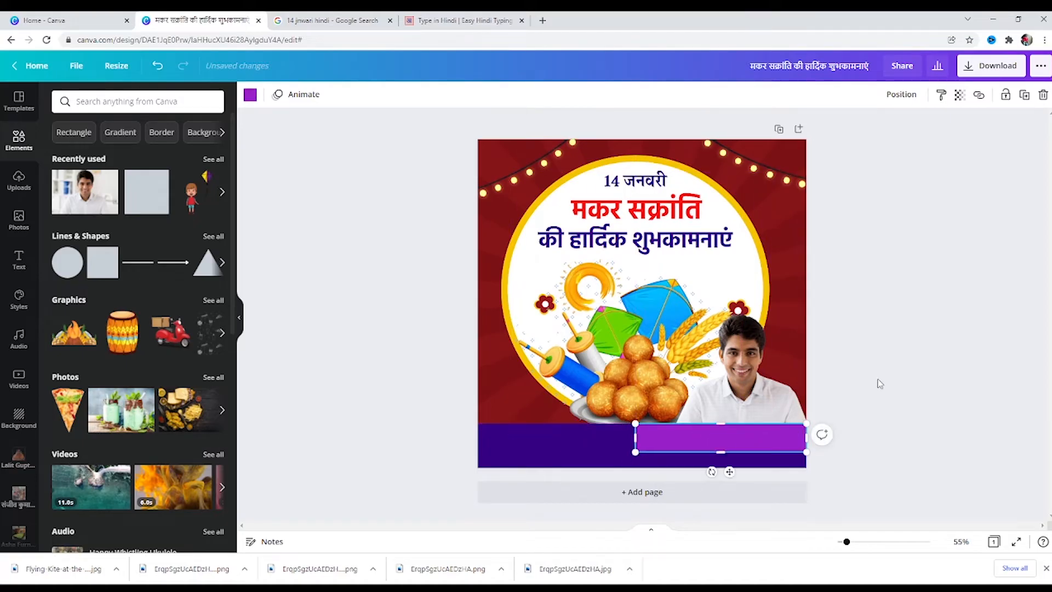
Recolour the purple rectangle yellow and shorten it slightly from its left side
{"action": "left_click", "coordinate": [251, 95]}
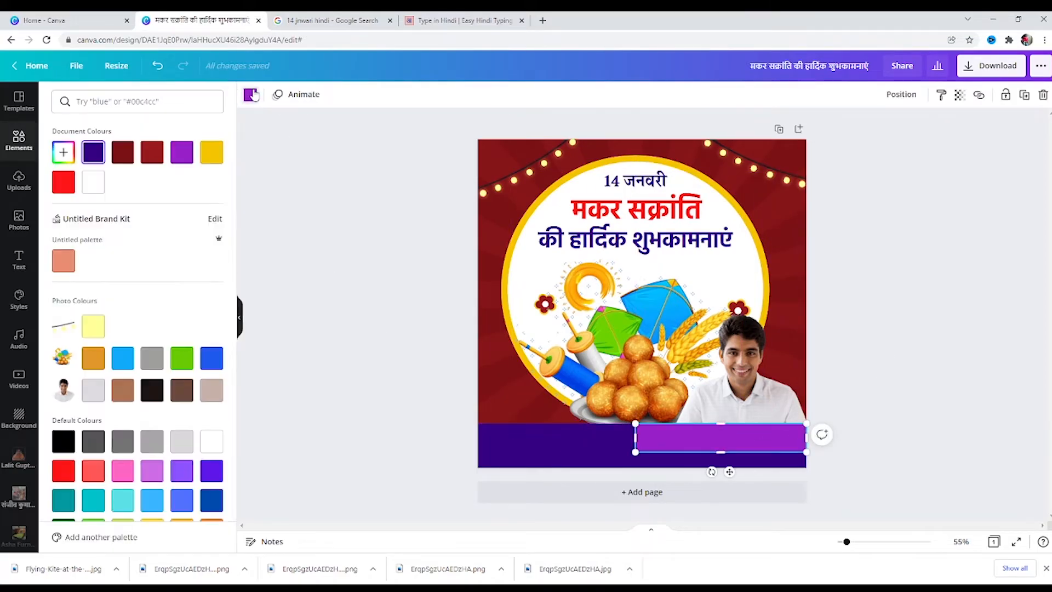
{"action": "left_click", "coordinate": [211, 152]}
{"action": "left_click", "coordinate": [547, 448]}
{"action": "left_click", "coordinate": [647, 448]}
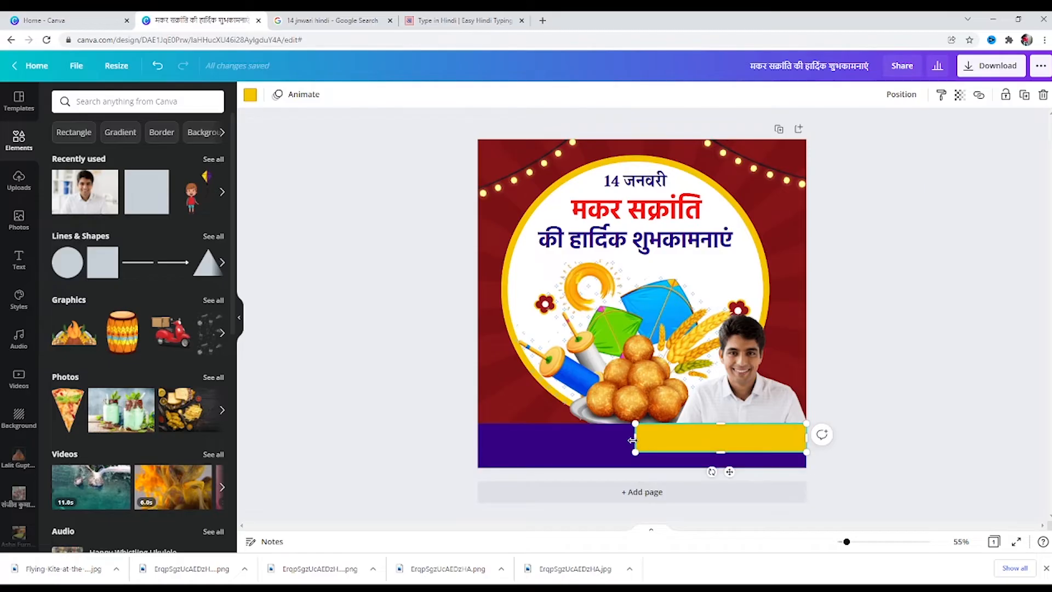
{"action": "left_click_drag", "start_coordinate": [636, 438], "coordinate": [642, 437]}
Try dark red on the short yellow rectangle and undo it
{"action": "left_click", "coordinate": [251, 95]}
{"action": "left_click", "coordinate": [152, 152]}
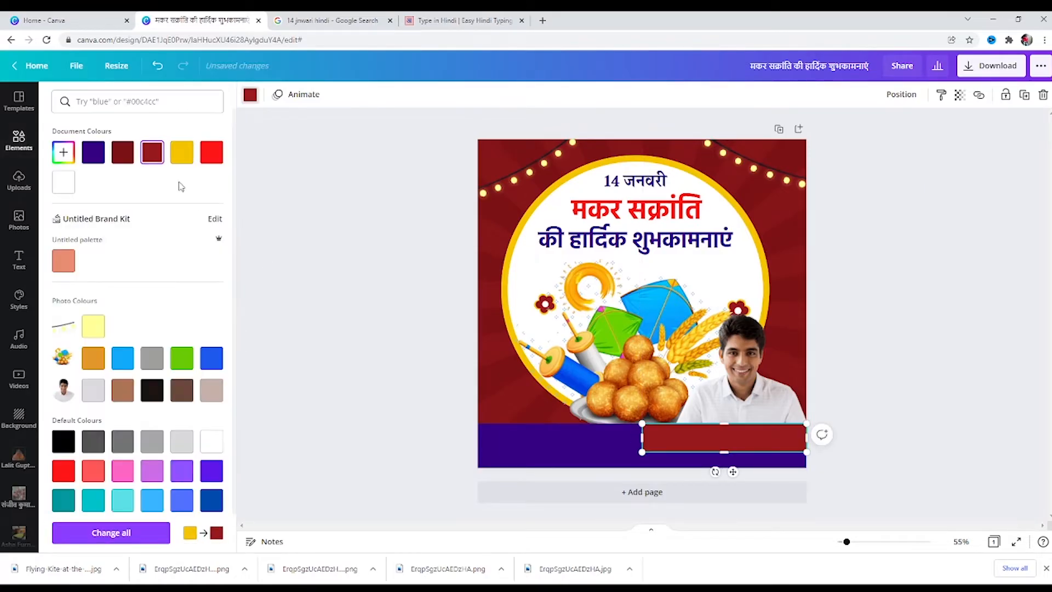
{"action": "key", "text": "ctrl+z"}
Try dark red and bright red on the full-width band, and set it back to dark blue
{"action": "left_click", "coordinate": [508, 433]}
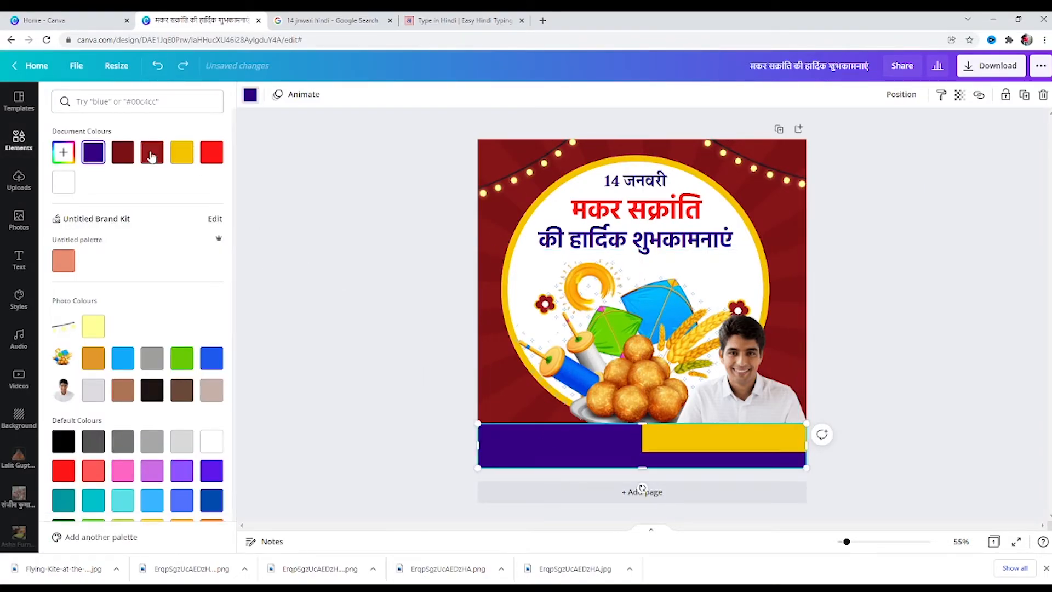
{"action": "left_click", "coordinate": [152, 152]}
{"action": "left_click", "coordinate": [209, 162]}
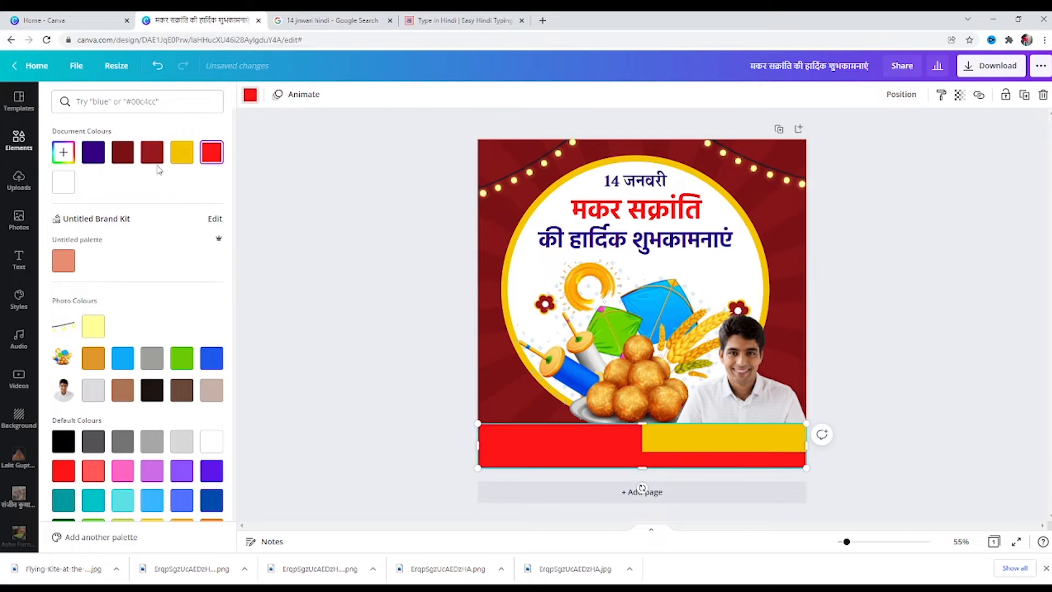
{"action": "left_click", "coordinate": [92, 153]}
{"action": "left_click", "coordinate": [675, 437]}
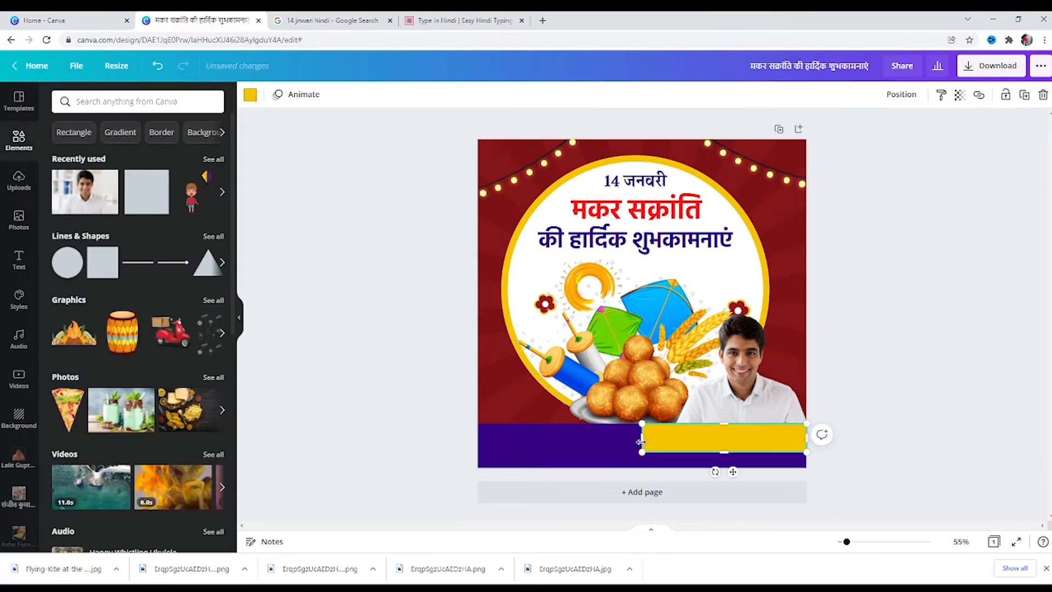
Write the person's full name in Hindi on a new line of the Easy Hindi Typing page
{"action": "left_click", "coordinate": [464, 21]}
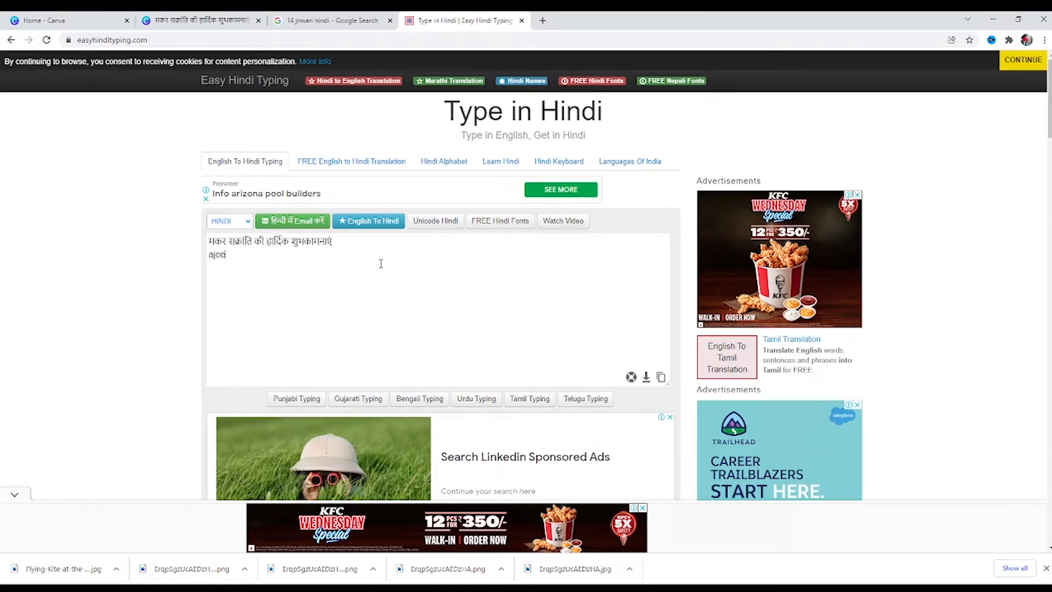
{"action": "type", "text": "i"}
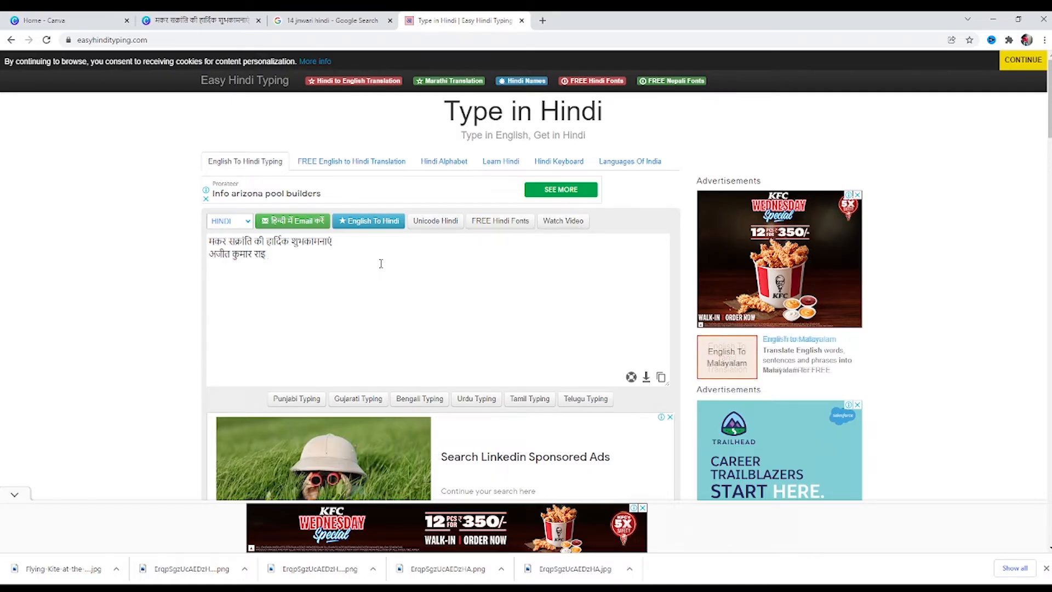
{"action": "key", "text": "Down"}
{"action": "key", "text": "Return"}
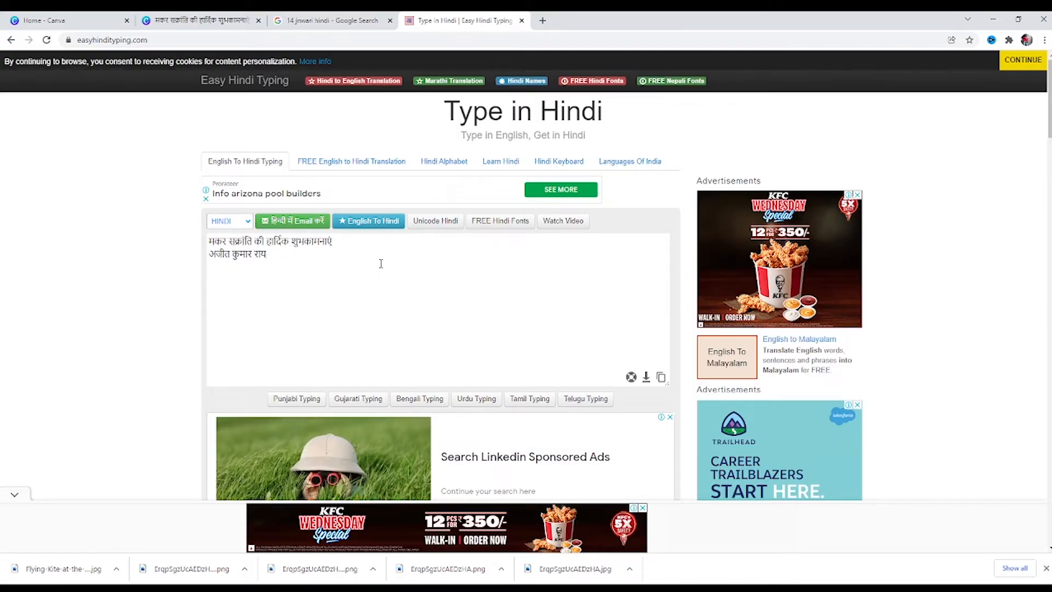
Paste the person's Hindi name into the Canva poster and fit it over the yellow rectangle at size 59.3
{"action": "left_click", "coordinate": [204, 21]}
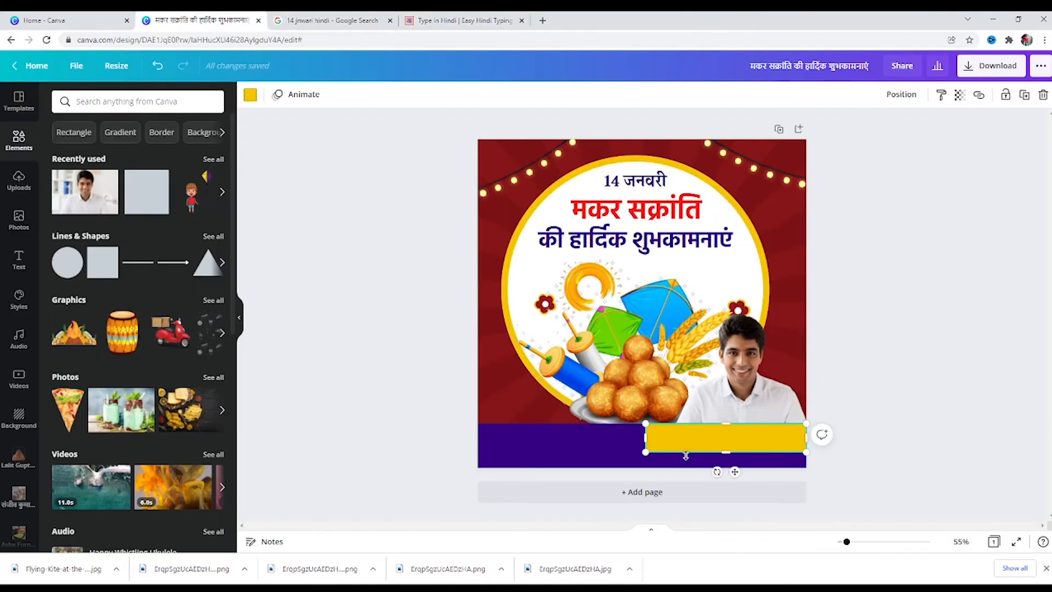
{"action": "key", "text": "ctrl+v"}
{"action": "left_click_drag", "start_coordinate": [683, 332], "coordinate": [733, 466]}
{"action": "left_click", "coordinate": [735, 475]}
{"action": "left_click", "coordinate": [724, 440]}
{"action": "left_click_drag", "start_coordinate": [639, 450], "coordinate": [661, 445]}
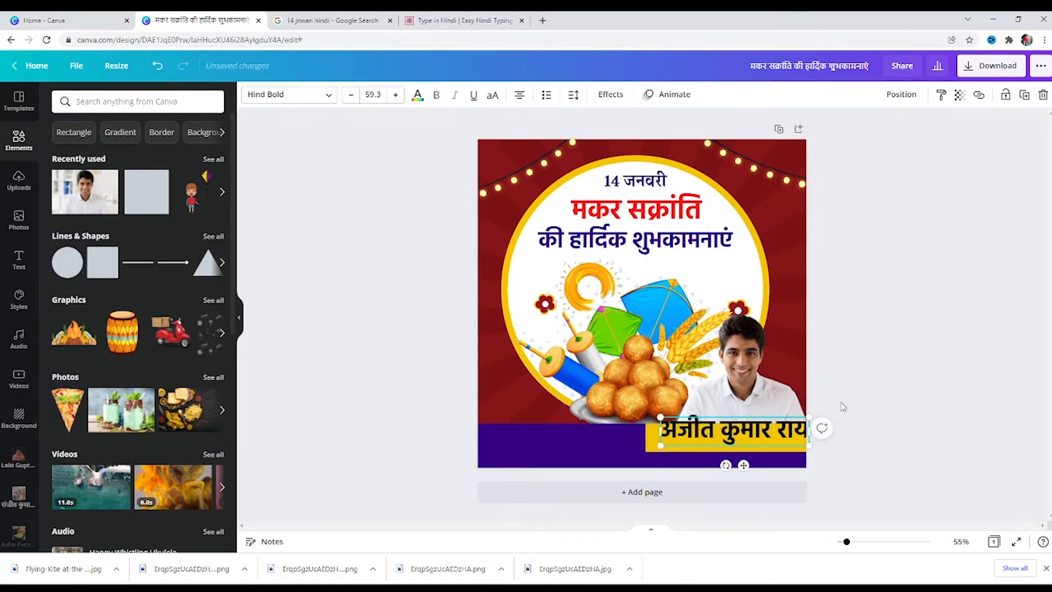
{"action": "left_click", "coordinate": [843, 407]}
{"action": "left_click_drag", "start_coordinate": [761, 431], "coordinate": [752, 438]}
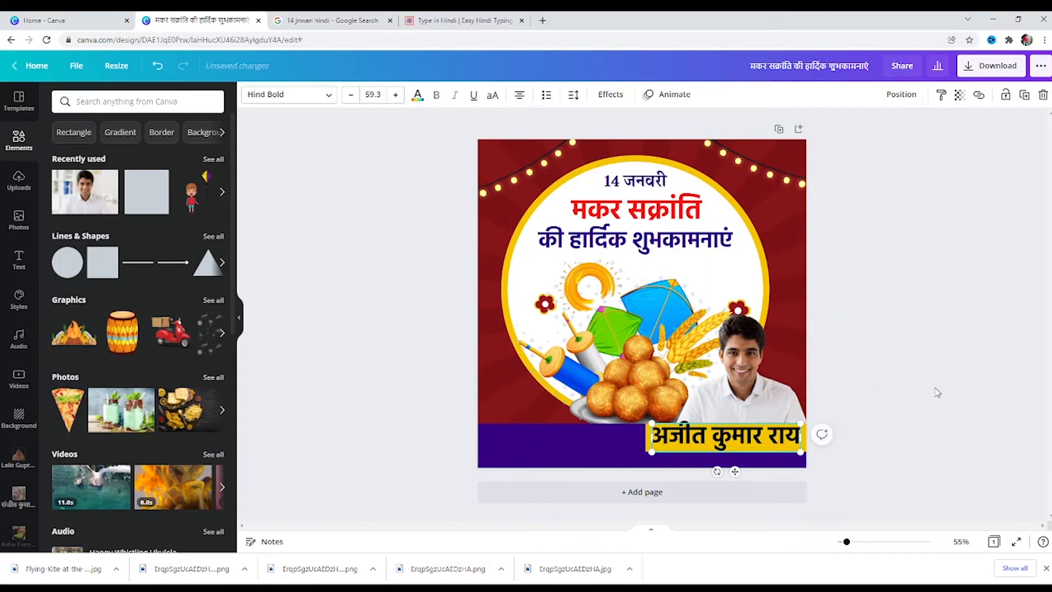
Shrink the name text on the yellow rectangle to size 53.5
{"action": "left_click", "coordinate": [937, 393]}
{"action": "double_click", "coordinate": [742, 440]}
{"action": "left_click", "coordinate": [719, 438]}
{"action": "left_click_drag", "start_coordinate": [652, 423], "coordinate": [667, 427]}
{"action": "left_click", "coordinate": [855, 411]}
{"action": "double_click", "coordinate": [732, 439]}
{"action": "left_click", "coordinate": [855, 417]}
{"action": "double_click", "coordinate": [737, 441]}
{"action": "left_click", "coordinate": [931, 397]}
{"action": "left_click", "coordinate": [682, 440]}
{"action": "left_click", "coordinate": [872, 416]}
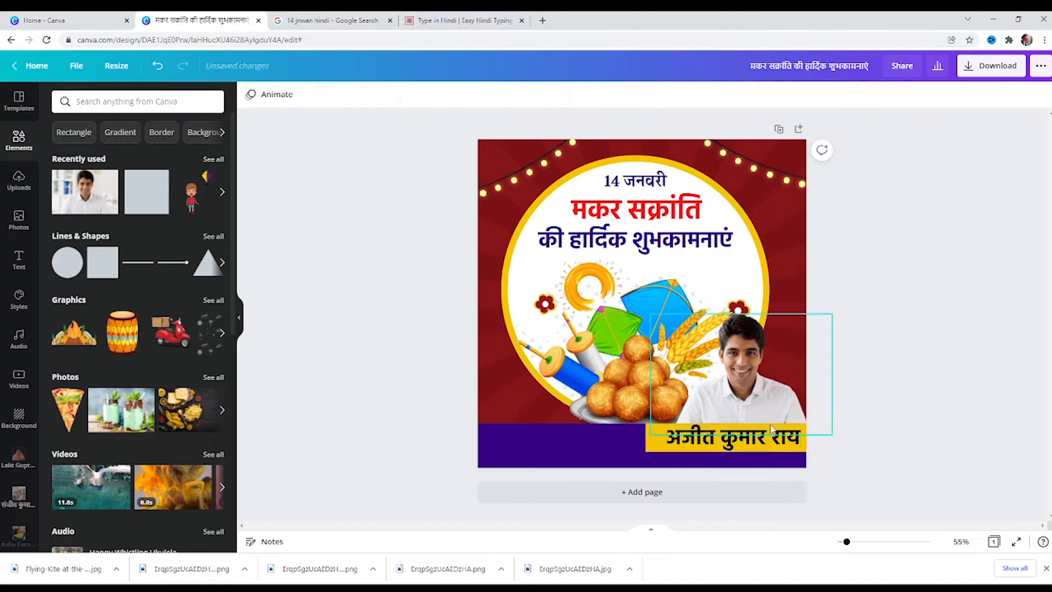
Nudge the name text slightly upward within the yellow rectangle
{"action": "double_click", "coordinate": [765, 438]}
{"action": "left_click", "coordinate": [895, 383]}
{"action": "left_click", "coordinate": [755, 437]}
{"action": "key", "text": "Up"}
{"action": "key", "text": "Up"}
{"action": "key", "text": "Up"}
{"action": "key", "text": "Up"}
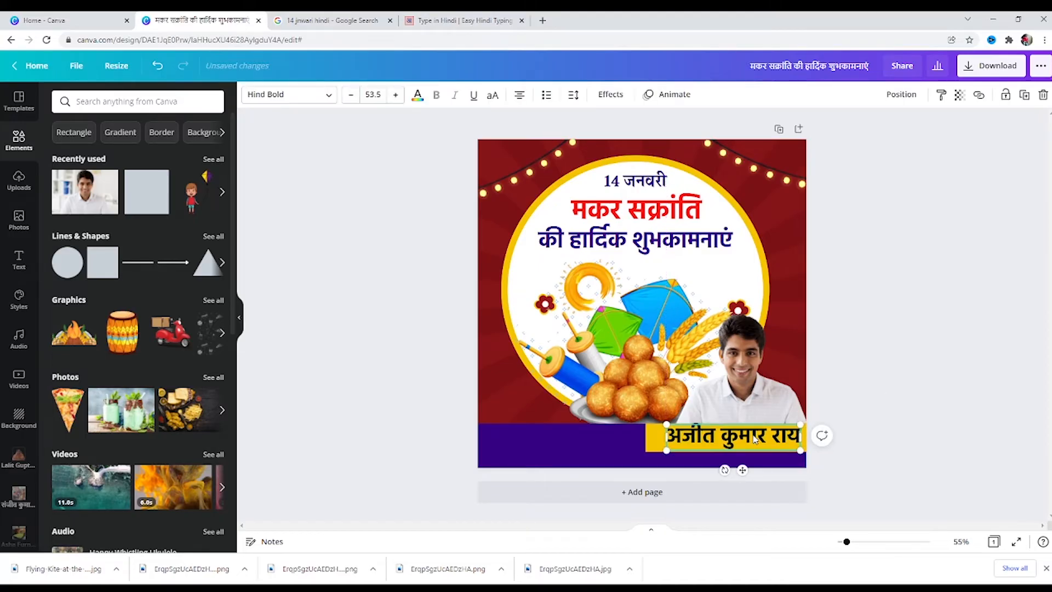
{"action": "left_click", "coordinate": [853, 427]}
Shorten the yellow rectangle from its left side to fit closely around the name
{"action": "left_click", "coordinate": [658, 437]}
{"action": "left_click_drag", "start_coordinate": [648, 435], "coordinate": [665, 431]}
{"action": "left_click", "coordinate": [922, 359]}
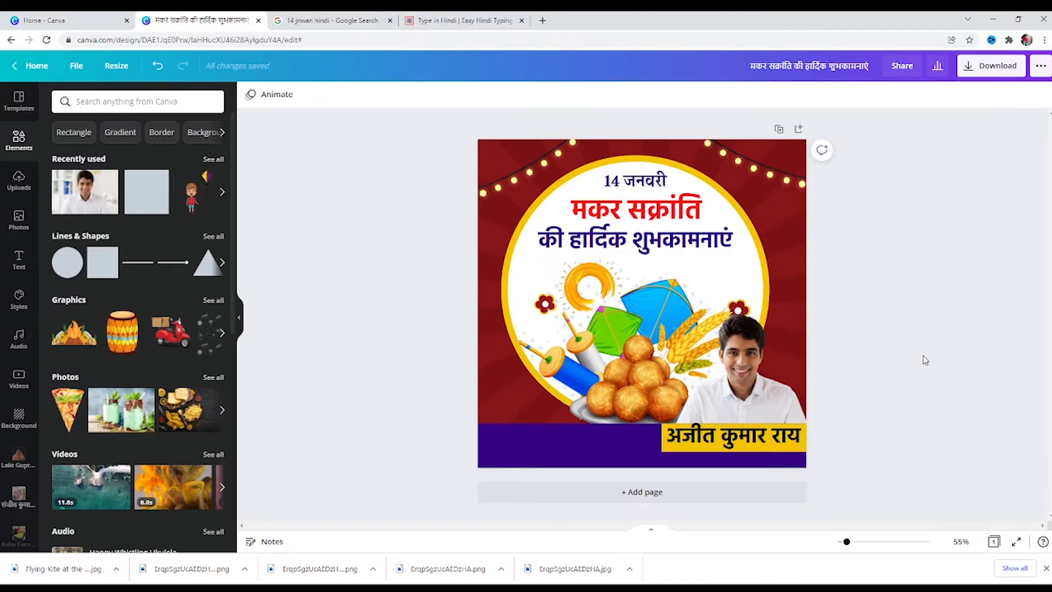
Write "निविदेक समस्त पंचायत वासी" and "विकास पार्टी पटना" on the Easy Hindi Typing page, and select the first of these lines for copying
{"action": "left_click", "coordinate": [456, 27]}
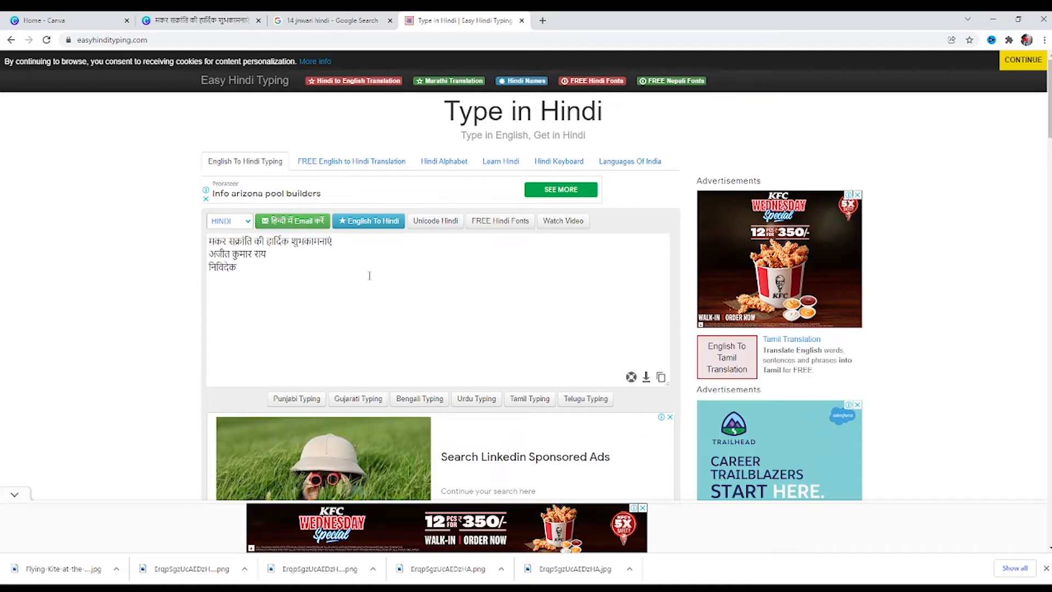
{"action": "type", "text": "ast"}
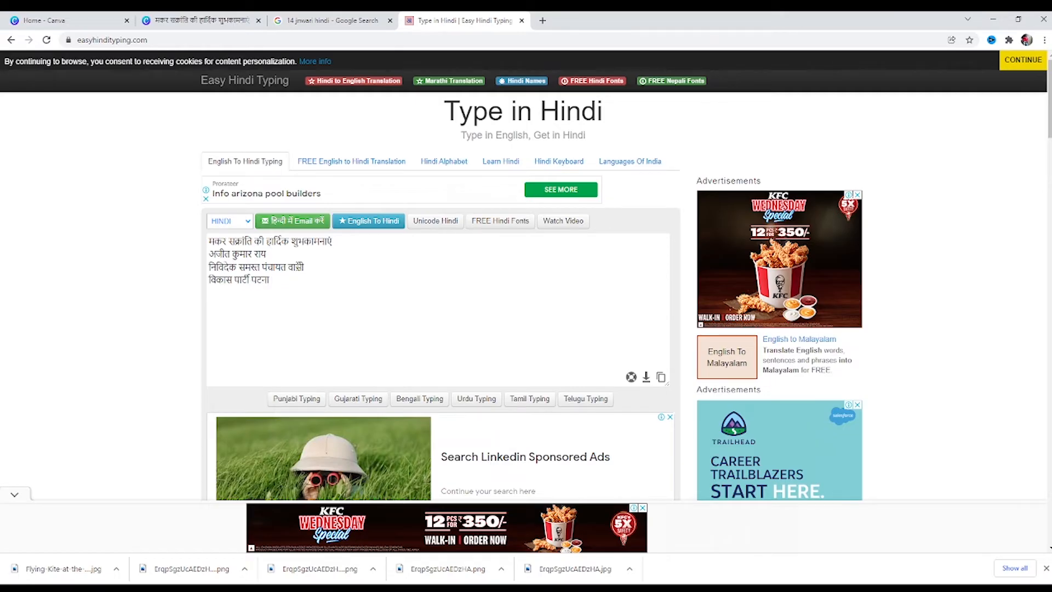
{"action": "key", "text": "shift+Home"}
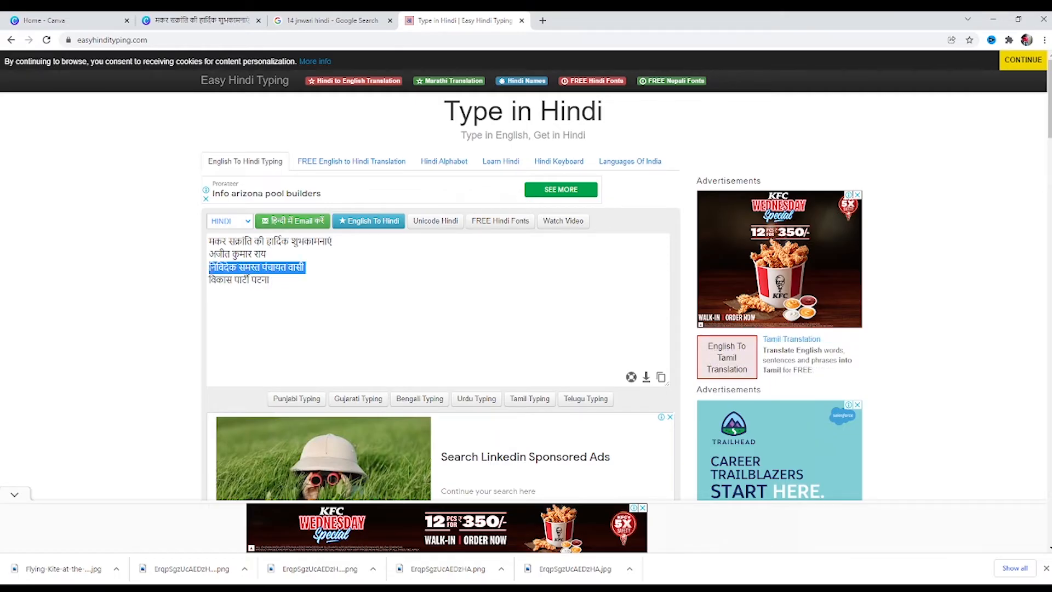
Paste "निविदेक समस्त पंचायत वासी" into the Canva poster at size 43.9 on the left part of the dark blue band
{"action": "left_click", "coordinate": [197, 21]}
{"action": "left_click_drag", "start_coordinate": [628, 339], "coordinate": [589, 452]}
{"action": "left_click_drag", "start_coordinate": [735, 451], "coordinate": [642, 427]}
{"action": "left_click_drag", "start_coordinate": [558, 382], "coordinate": [527, 437]}
{"action": "left_click", "coordinate": [451, 368]}
{"action": "double_click", "coordinate": [529, 435]}
Write "निवेक" on the Easy Hindi Typing page and replace "निविदेक" with "निवेक:-" in the poster's band text
{"action": "left_click", "coordinate": [446, 20]}
{"action": "left_click", "coordinate": [318, 273]}
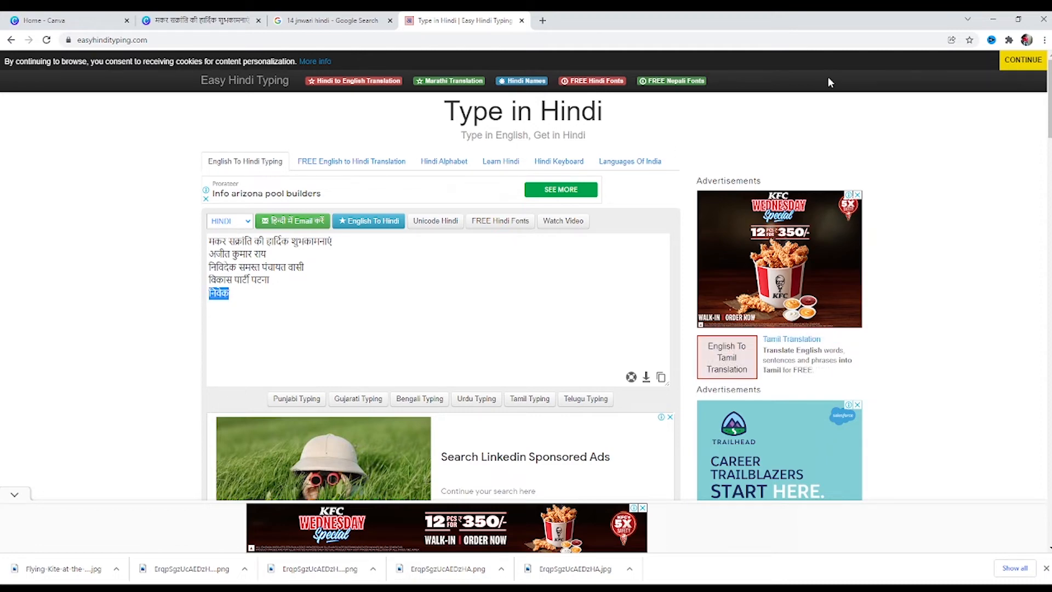
{"action": "left_click", "coordinate": [240, 22]}
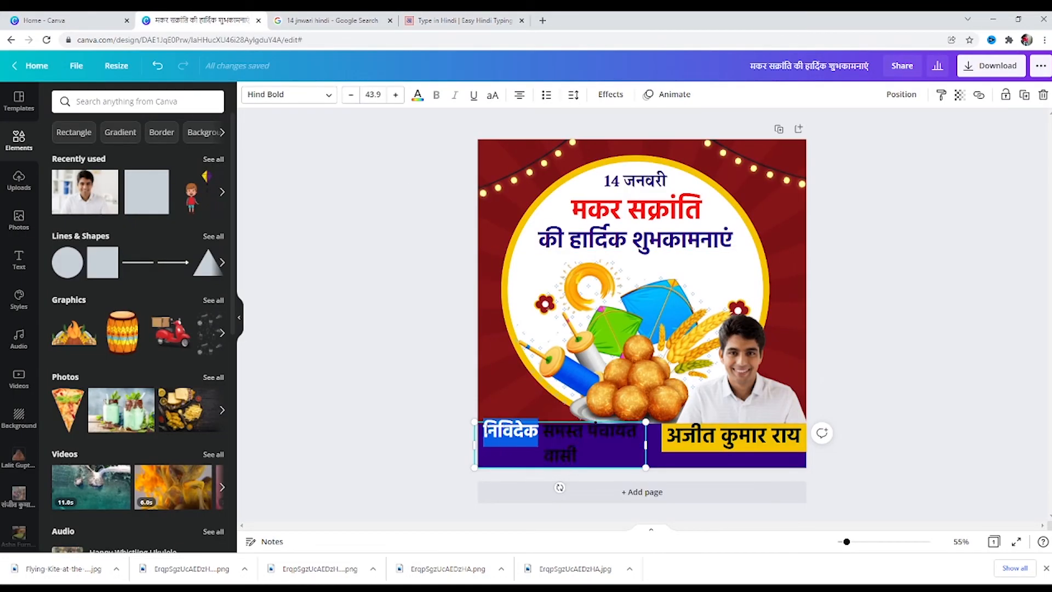
{"action": "type", "text": "निवेदक समस्त पंचायत वासी"}
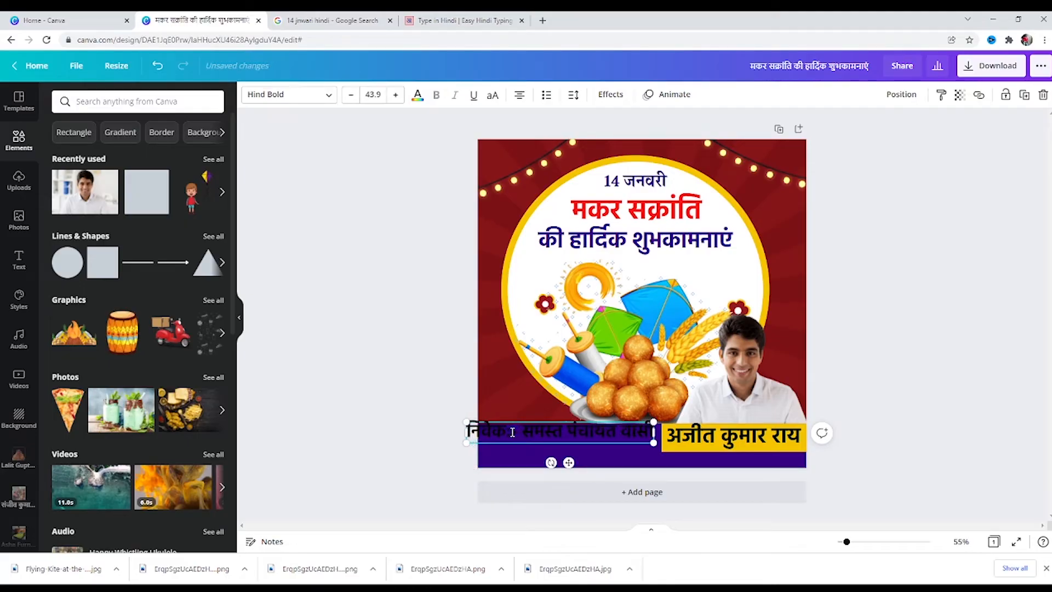
Reduce the "निवेक:- समस्त पंचायत वासी" text to size 39.8 and fit it beside the name rectangle
{"action": "left_click_drag", "start_coordinate": [466, 442], "coordinate": [538, 438]}
{"action": "left_click", "coordinate": [542, 434]}
{"action": "left_click", "coordinate": [502, 448]}
{"action": "left_click", "coordinate": [503, 440]}
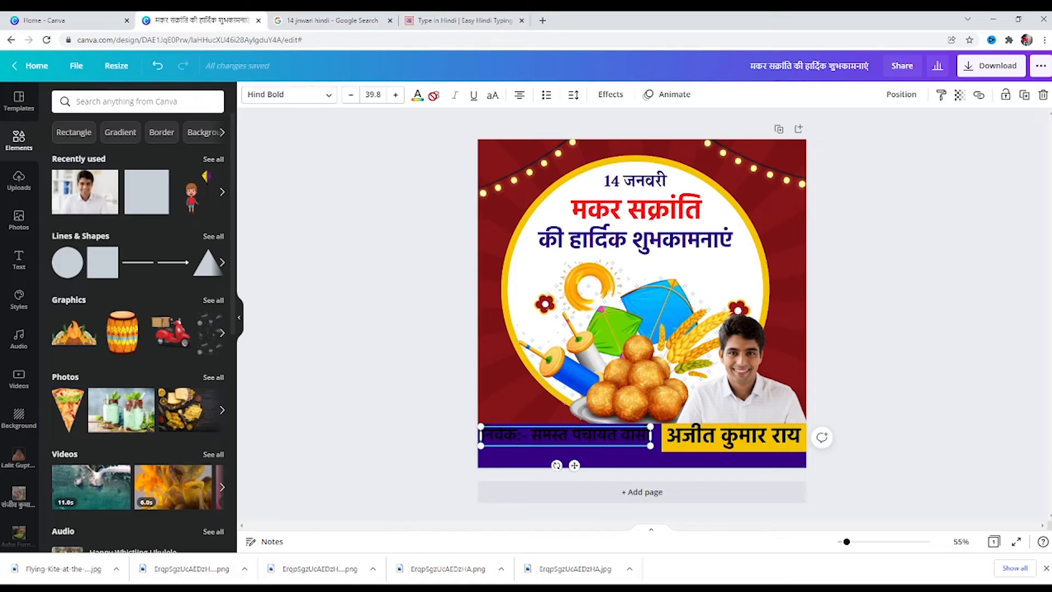
Change the "निवेक:- समस्त पंचायत वासी" text colour to white
{"action": "left_click", "coordinate": [419, 95]}
{"action": "left_click", "coordinate": [87, 188]}
{"action": "left_click", "coordinate": [468, 442]}
{"action": "left_click", "coordinate": [625, 436]}
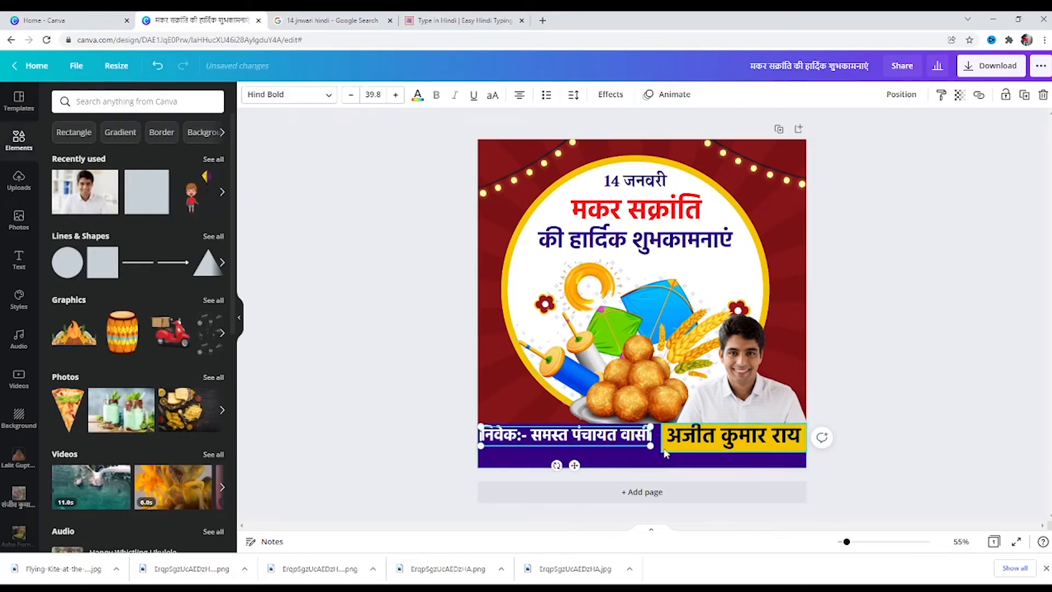
Enlarge the white band text to size 41 and shift it slightly left
{"action": "mouse_move", "coordinate": [653, 445]}
{"action": "left_mouse_down"}
{"action": "mouse_move", "coordinate": [664, 448]}
{"action": "mouse_move", "coordinate": [656, 446]}
{"action": "left_mouse_up"}
{"action": "left_click", "coordinate": [625, 473]}
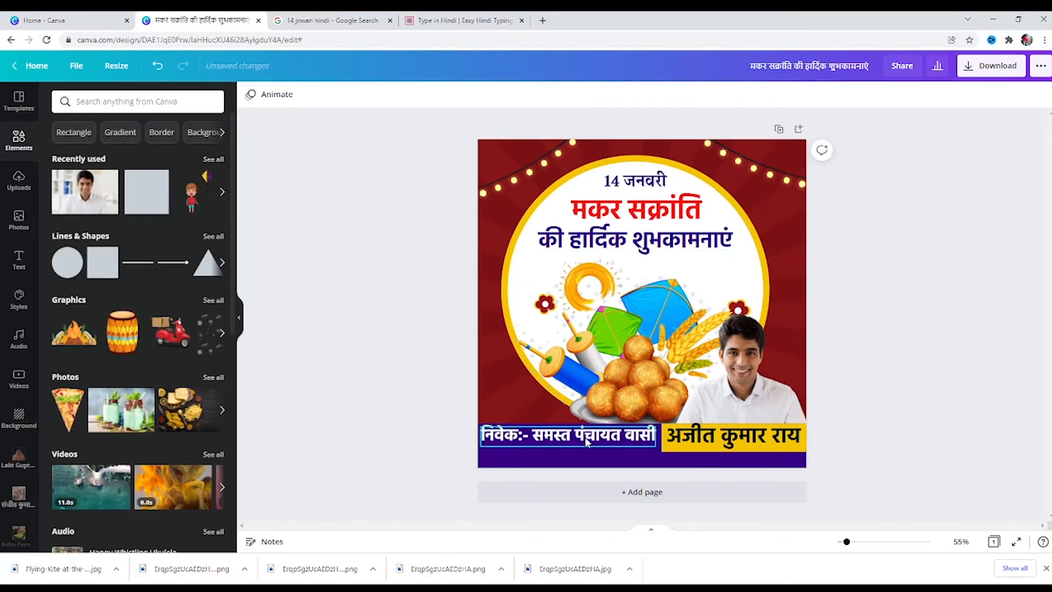
{"action": "left_click_drag", "start_coordinate": [587, 438], "coordinate": [584, 437]}
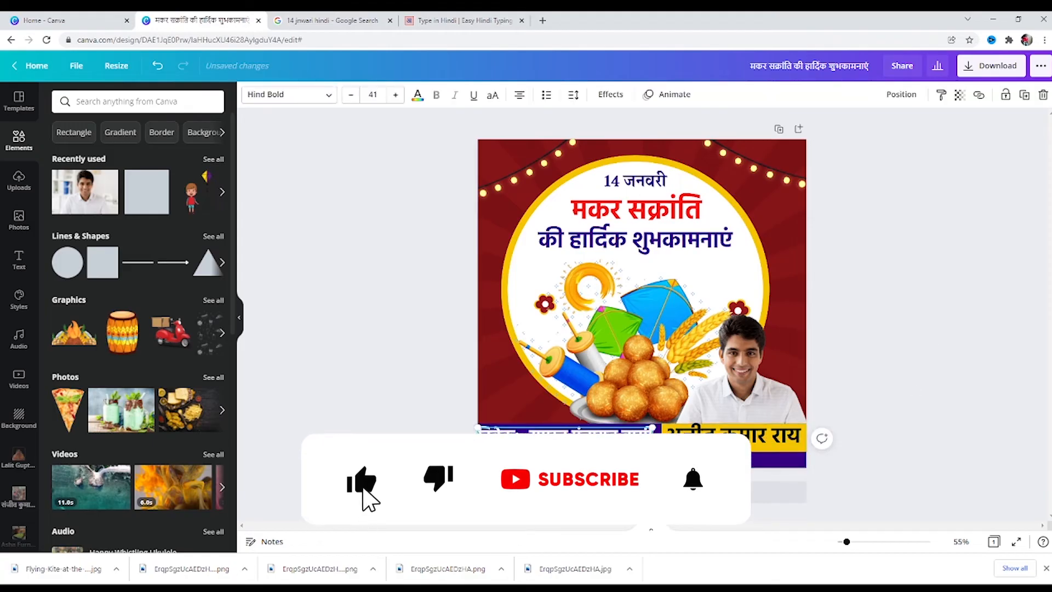
On the Easy Hindi Typing page, change the "विकास पार्टी पटना" line to "रास्ट्रीय विकास पार्टी"
{"action": "left_click", "coordinate": [443, 24]}
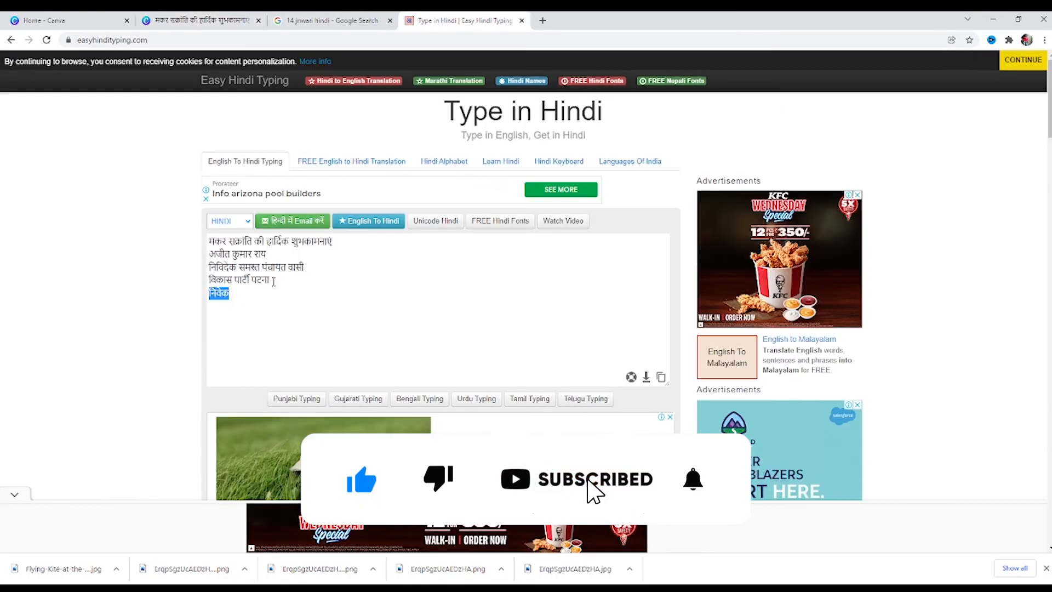
{"action": "left_click_drag", "start_coordinate": [273, 281], "coordinate": [249, 281]}
{"action": "left_click", "coordinate": [280, 278]}
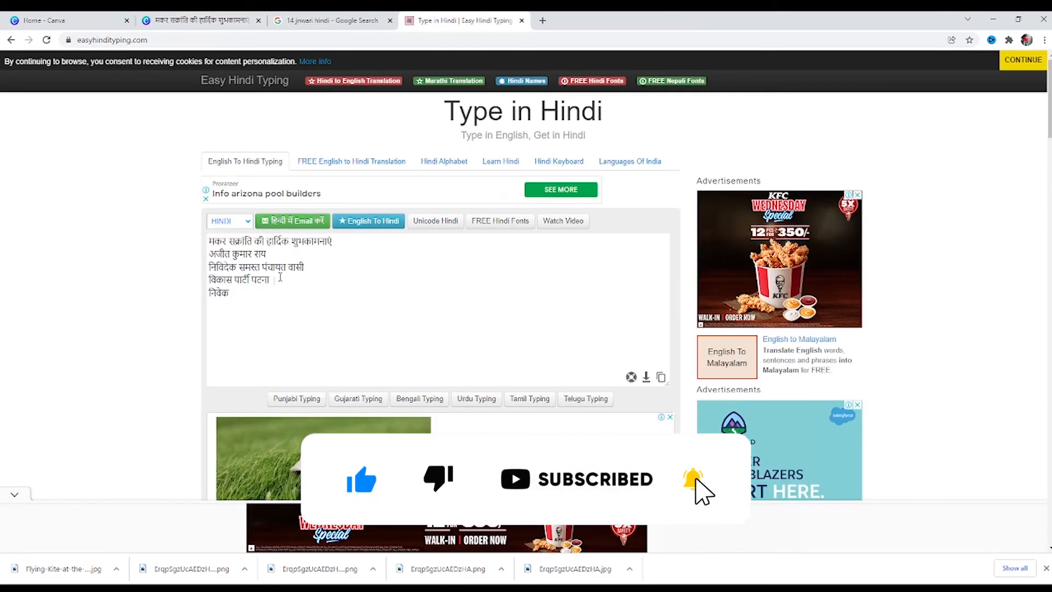
{"action": "key", "text": "BackSpace"}
{"action": "key", "text": "BackSpace"}
{"action": "key", "text": "BackSpace"}
{"action": "key", "text": "BackSpace"}
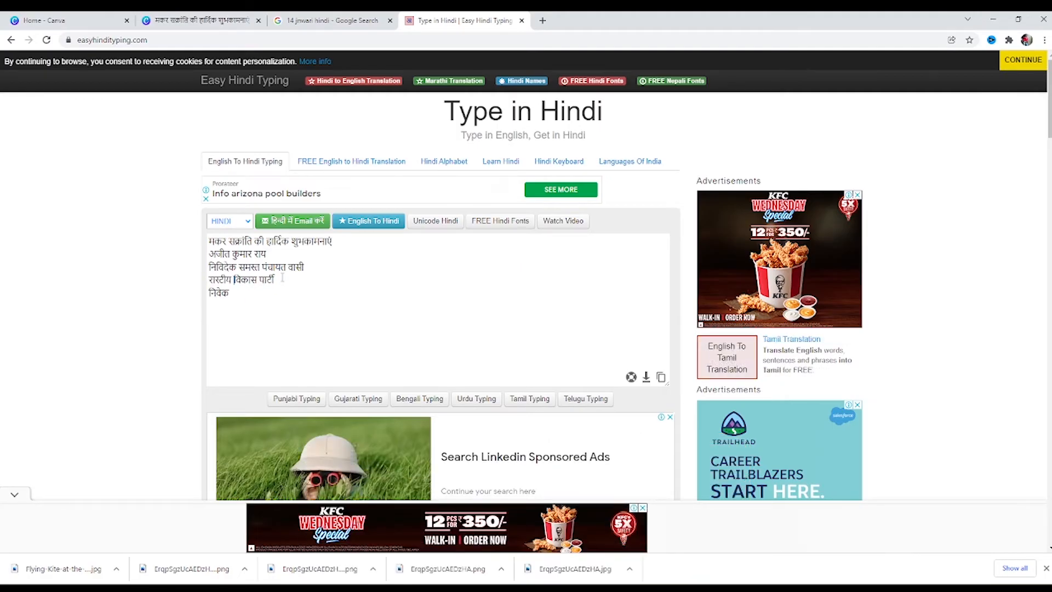
{"action": "key", "text": "BackSpace"}
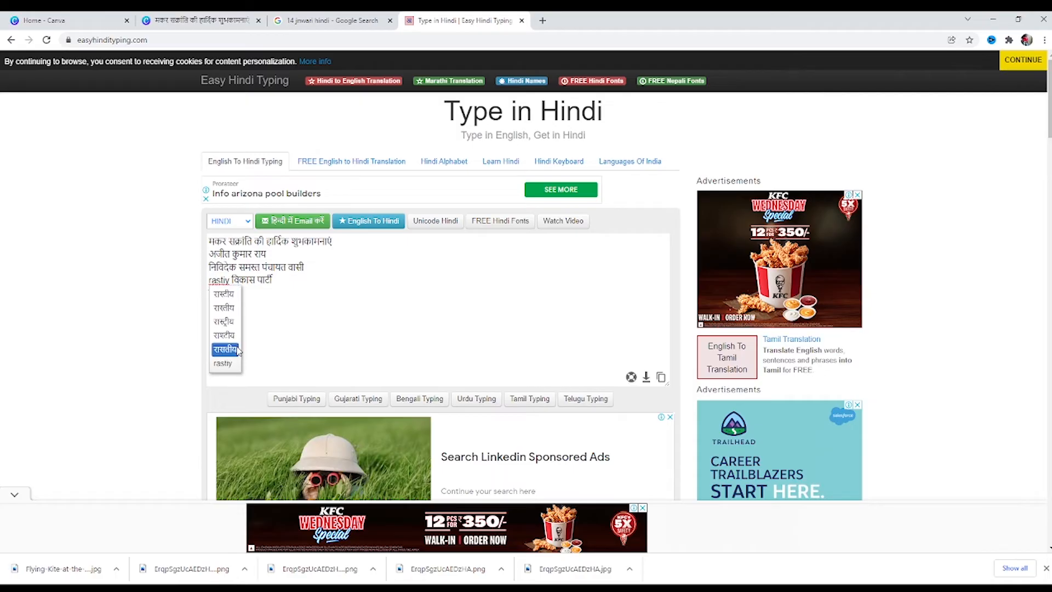
{"action": "left_click", "coordinate": [223, 321]}
Copy the "रास्ट्रीय विकास पार्टी" line and paste it into the Canva poster as a new text
{"action": "left_click_drag", "start_coordinate": [274, 283], "coordinate": [206, 283]}
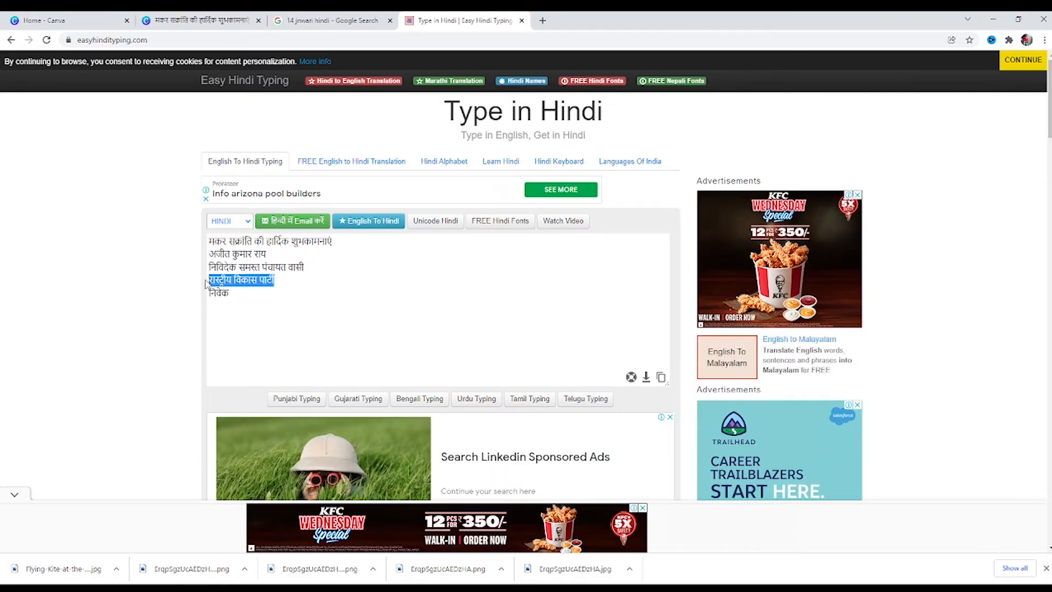
{"action": "key", "text": "ctrl+c"}
{"action": "left_click", "coordinate": [216, 22]}
{"action": "left_click", "coordinate": [402, 425]}
{"action": "left_click", "coordinate": [523, 456]}
{"action": "key", "text": "ctrl+v"}
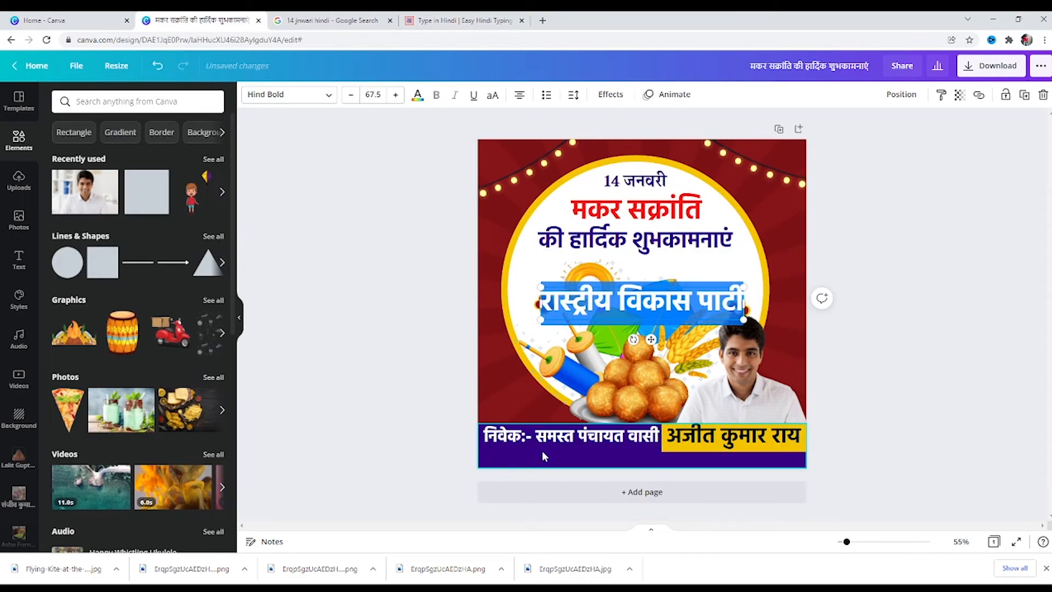
Shrink the "रास्ट्रीय विकास पार्टी" text to size 39.1 and place it under "निवेक:- समस्त पंचायत वासी" in the bottom band
{"action": "left_click_drag", "start_coordinate": [651, 339], "coordinate": [592, 496]}
{"action": "left_click_drag", "start_coordinate": [800, 483], "coordinate": [574, 456]}
{"action": "left_click_drag", "start_coordinate": [581, 436], "coordinate": [580, 434]}
{"action": "double_click", "coordinate": [581, 456]}
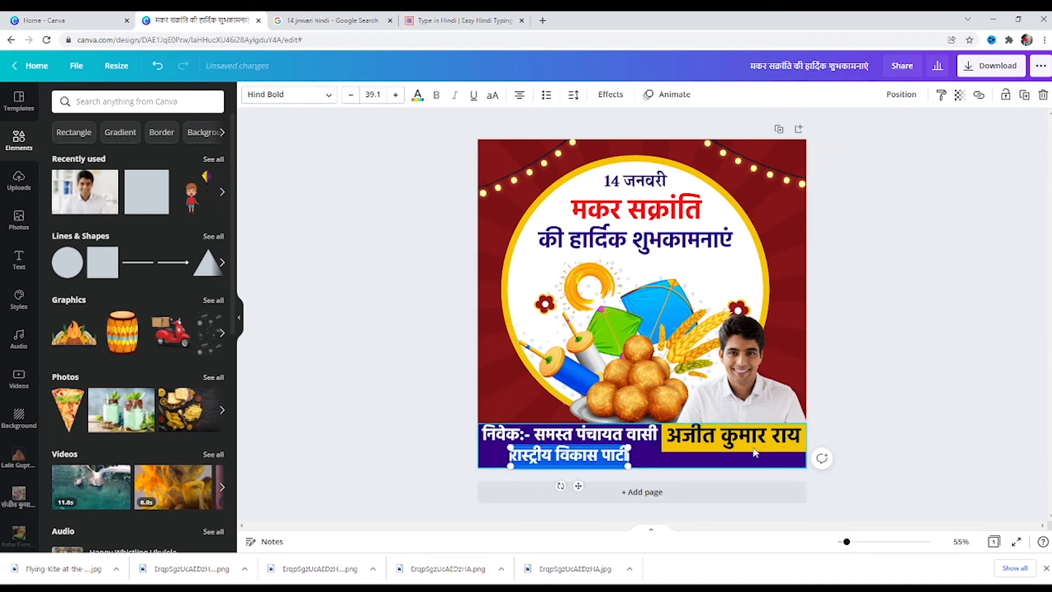
Change the "रास्ट्रीय विकास पार्टी" text colour to white
{"action": "double_click", "coordinate": [570, 460]}
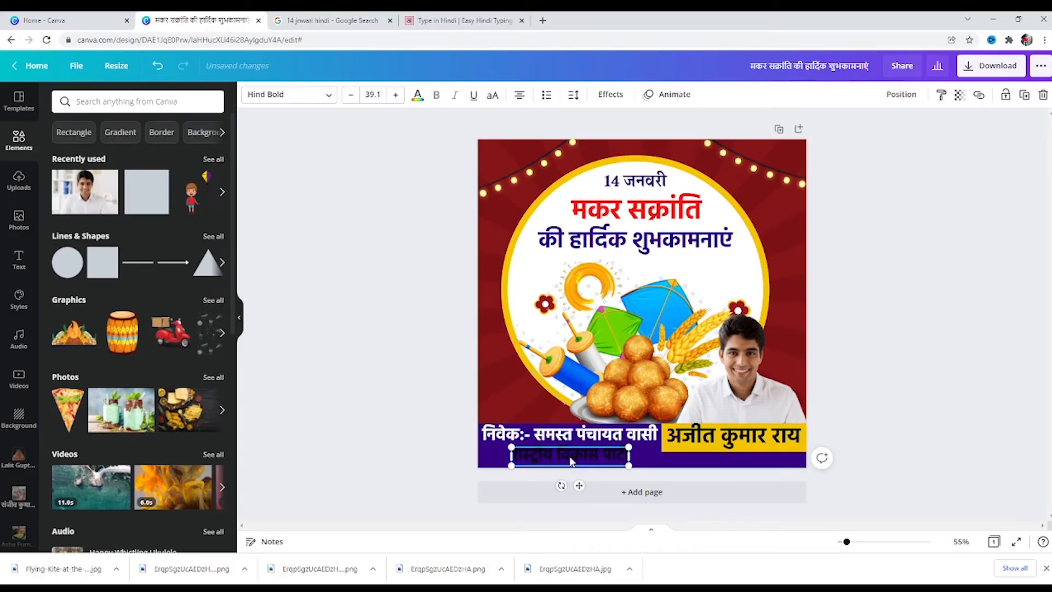
{"action": "left_click", "coordinate": [418, 99]}
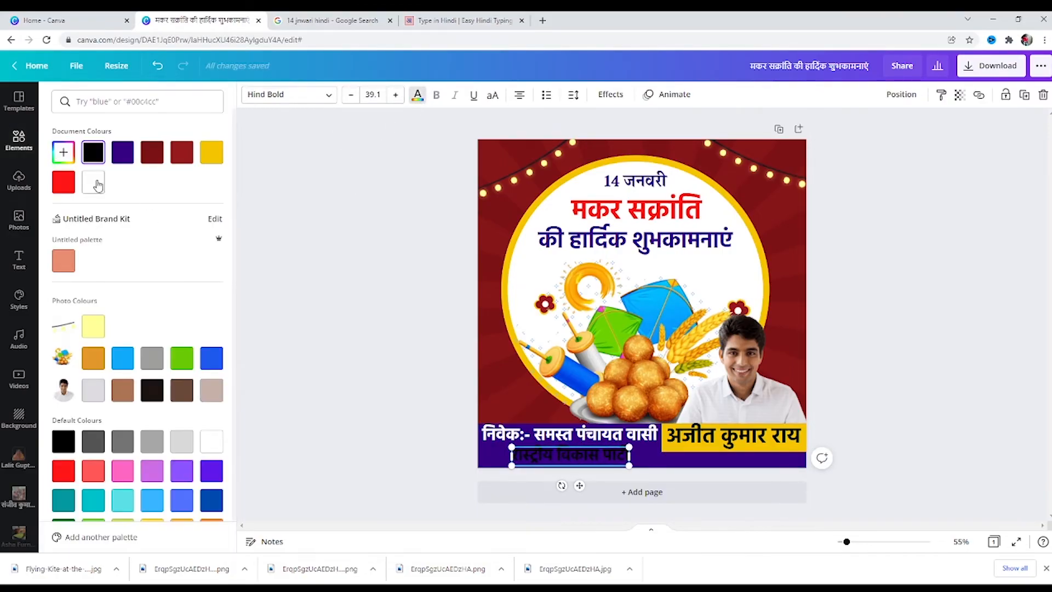
{"action": "left_click", "coordinate": [98, 181]}
{"action": "left_click", "coordinate": [383, 339]}
Enlarge the white "रास्ट्रीय विकास पार्टी" text slightly within the purple band
{"action": "left_click", "coordinate": [566, 455]}
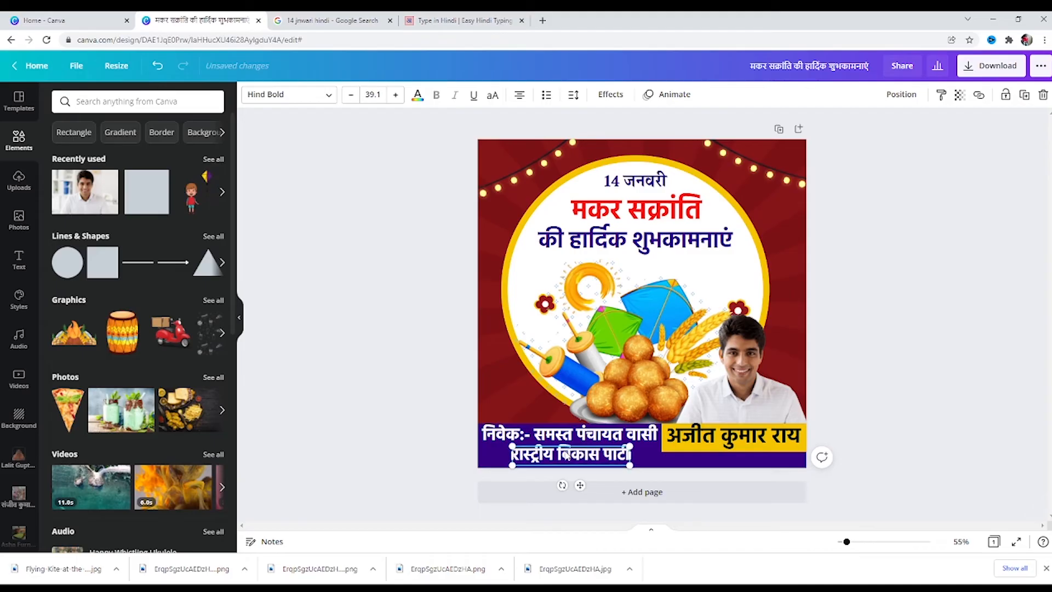
{"action": "left_click_drag", "start_coordinate": [630, 467], "coordinate": [642, 467]}
{"action": "left_click", "coordinate": [662, 424]}
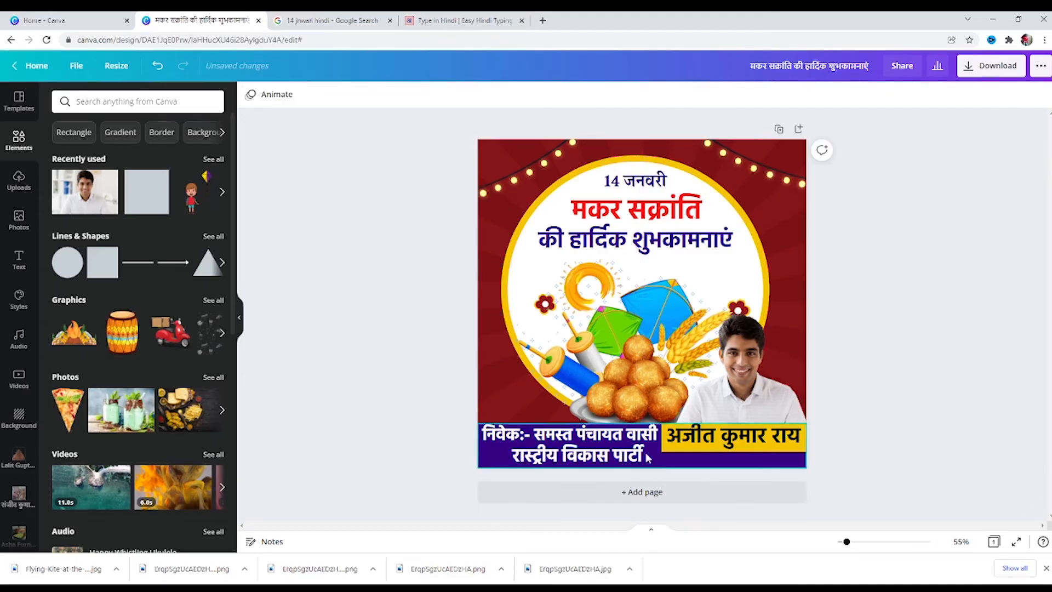
{"action": "left_click", "coordinate": [922, 410]}
Nudge the person's name text slightly left inside its yellow rectangle
{"action": "left_click", "coordinate": [692, 439]}
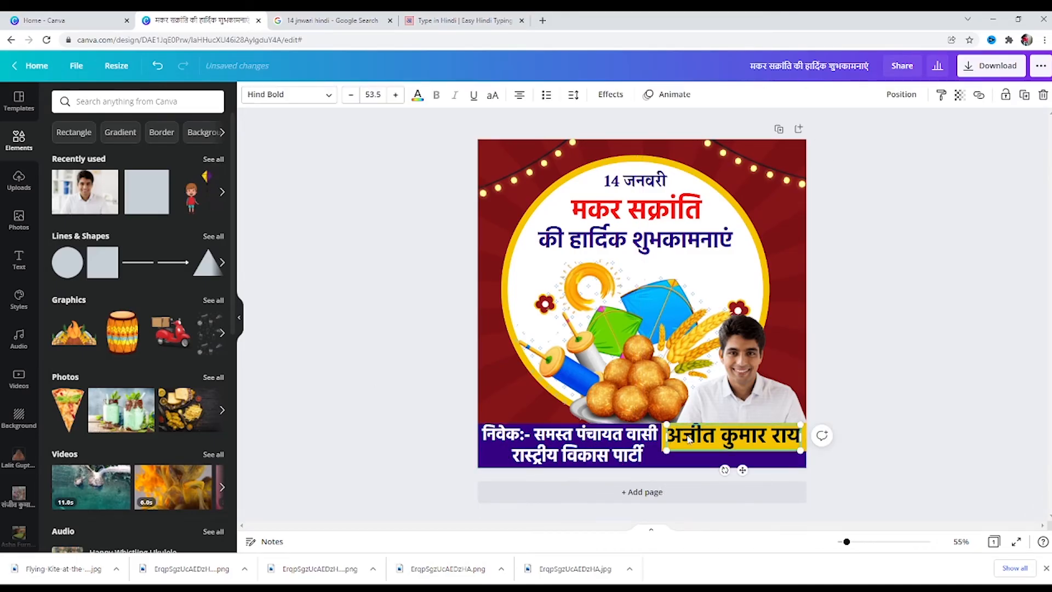
{"action": "key", "text": "Left"}
{"action": "key", "text": "Left"}
{"action": "left_click", "coordinate": [836, 390]}
Change the fill of the rectangle behind the person's name to red
{"action": "left_click", "coordinate": [677, 424]}
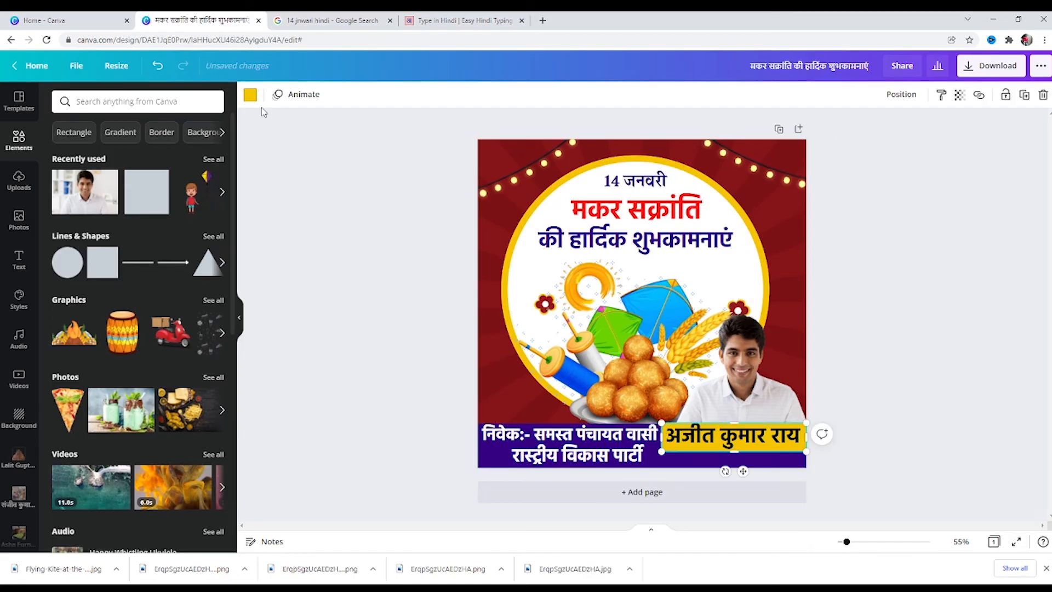
{"action": "left_click", "coordinate": [251, 95]}
{"action": "left_click", "coordinate": [62, 184]}
Change the person's name text on the red rectangle to white
{"action": "left_click", "coordinate": [730, 443]}
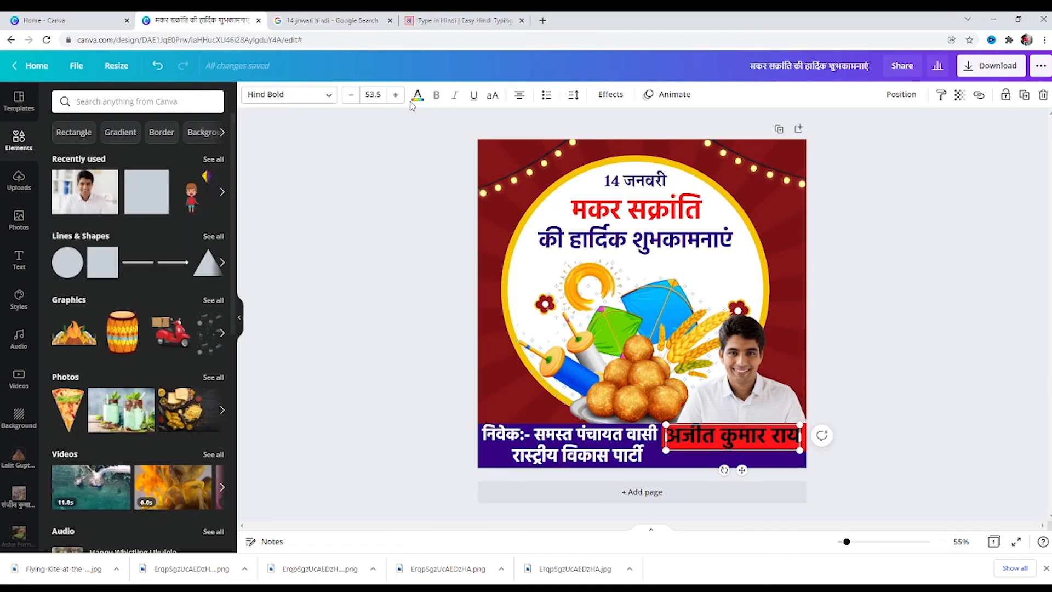
{"action": "left_click", "coordinate": [418, 96]}
{"action": "left_click", "coordinate": [92, 184]}
{"action": "left_click", "coordinate": [909, 321]}
{"action": "double_click", "coordinate": [727, 436]}
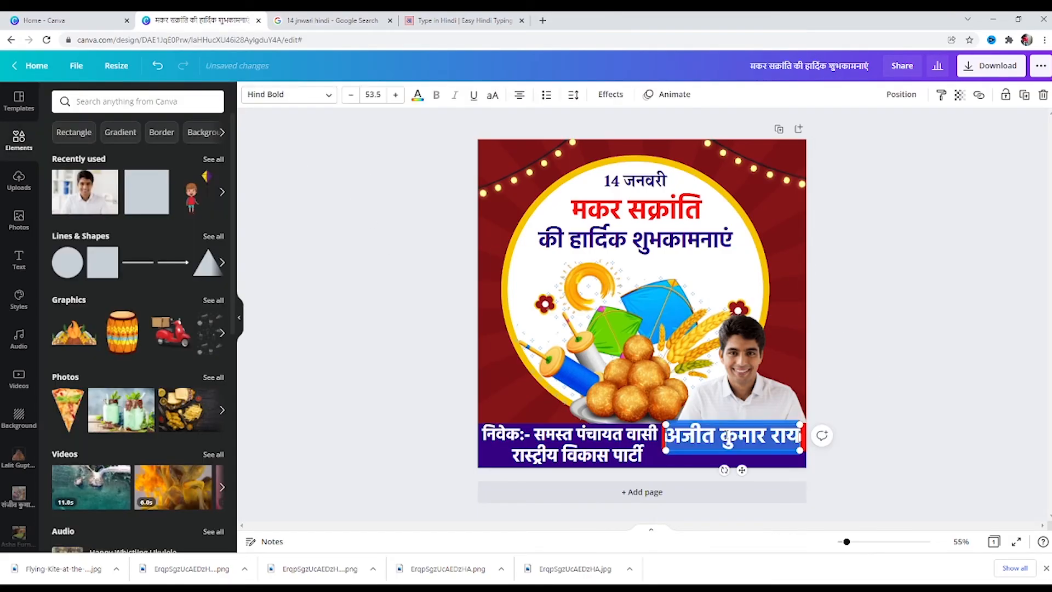
{"action": "left_click", "coordinate": [923, 356]}
{"action": "left_click", "coordinate": [663, 446]}
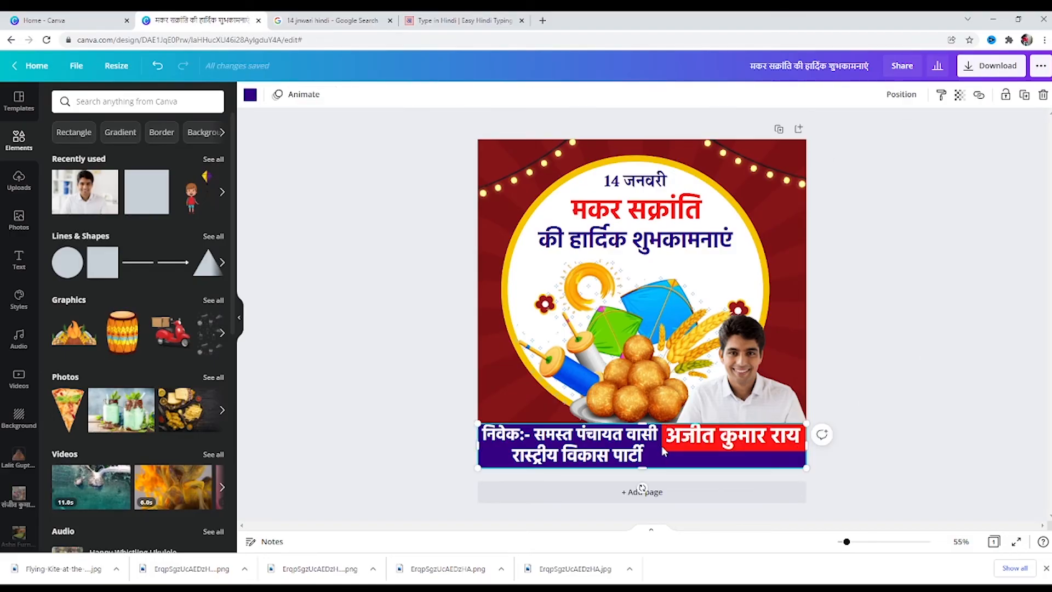
{"action": "left_click", "coordinate": [663, 445]}
{"action": "left_click", "coordinate": [936, 371]}
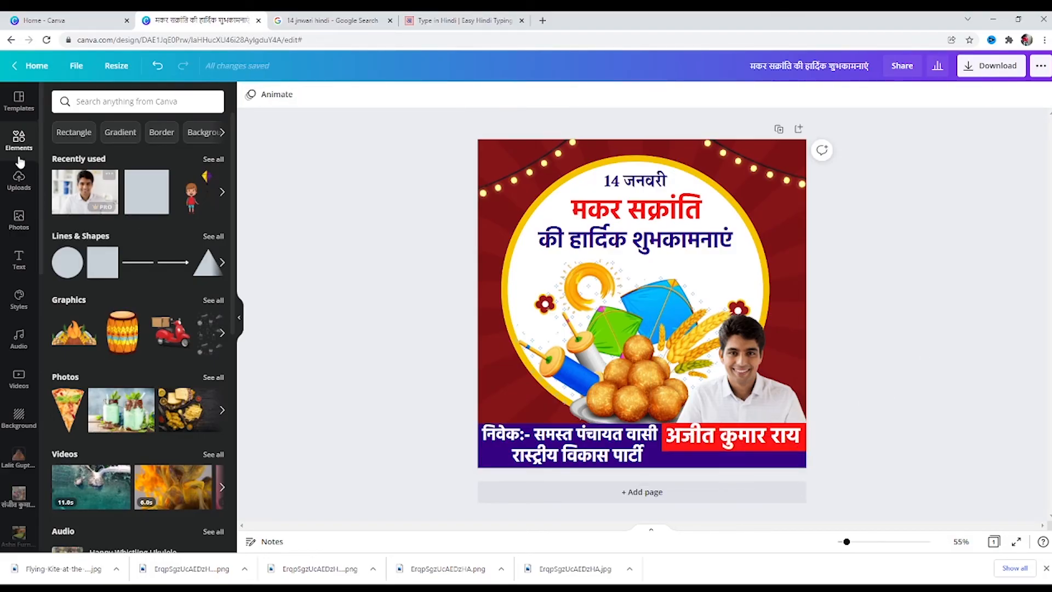
Duplicate the name text just below the original and replace its content with the contact phone number
{"action": "left_click_drag", "start_coordinate": [742, 441], "coordinate": [748, 459]}
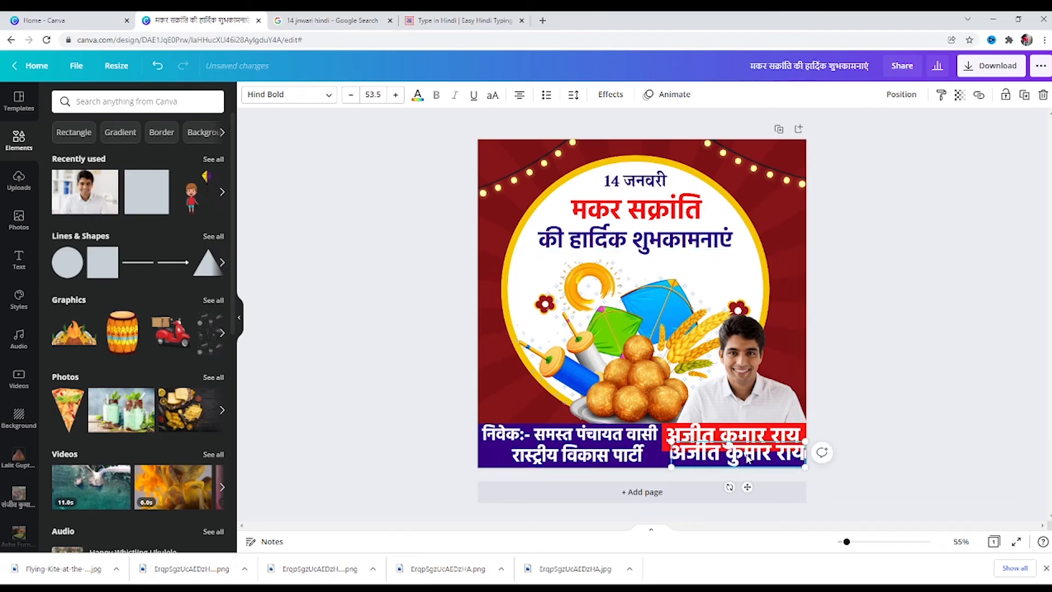
{"action": "double_click", "coordinate": [733, 460]}
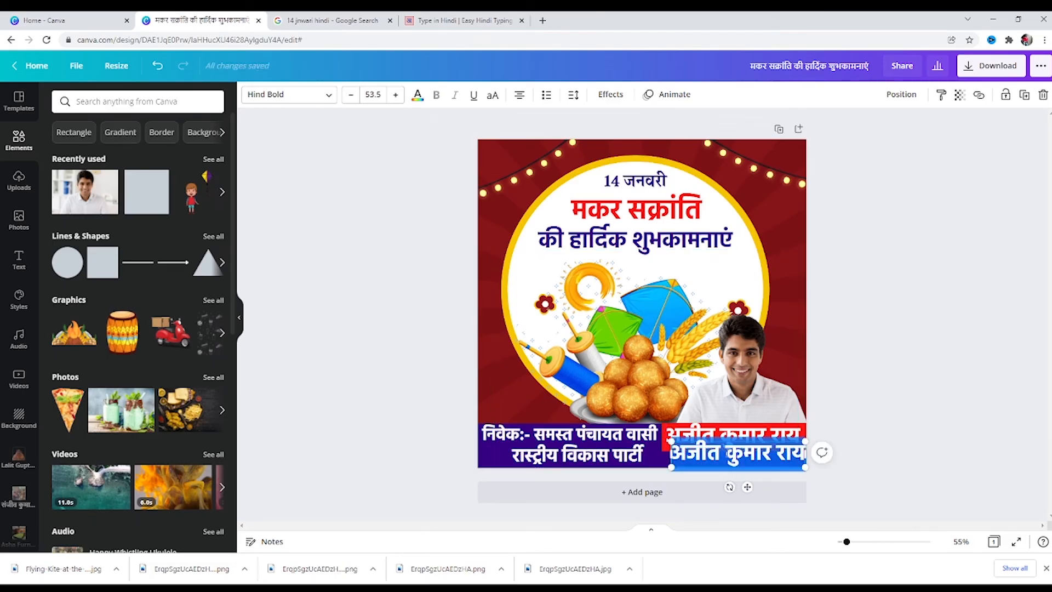
{"action": "type", "text": "987645"}
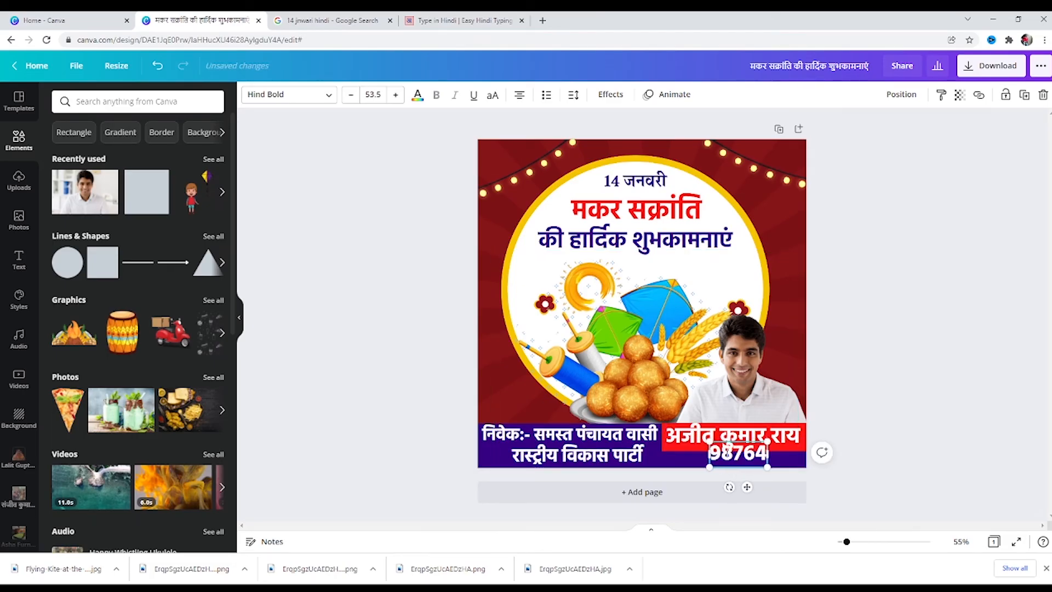
{"action": "key", "text": "BackSpace"}
{"action": "key", "text": "BackSpace"}
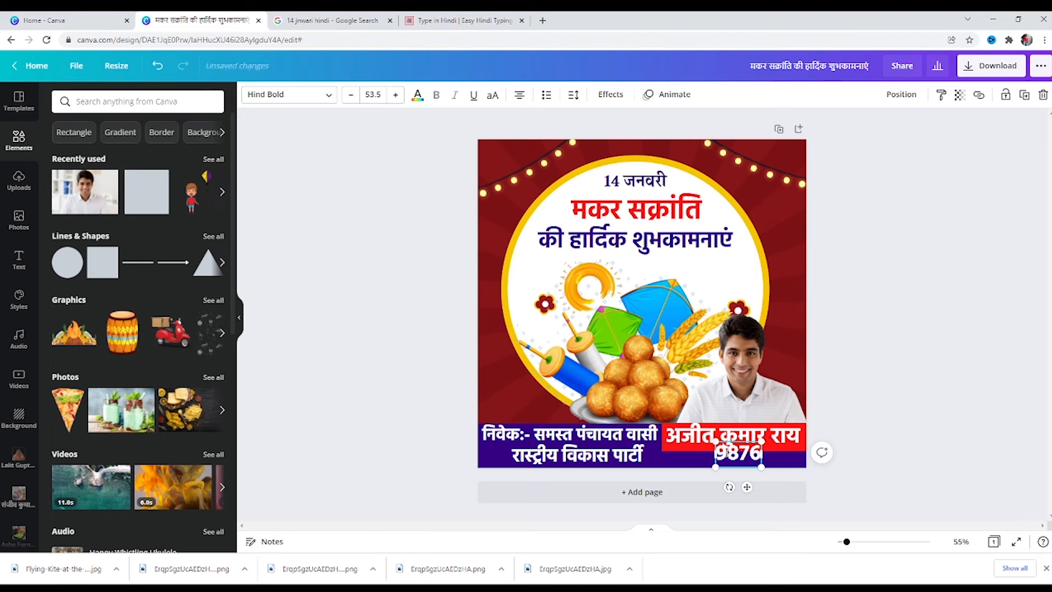
{"action": "type", "text": "543210"}
{"action": "left_click", "coordinate": [901, 408]}
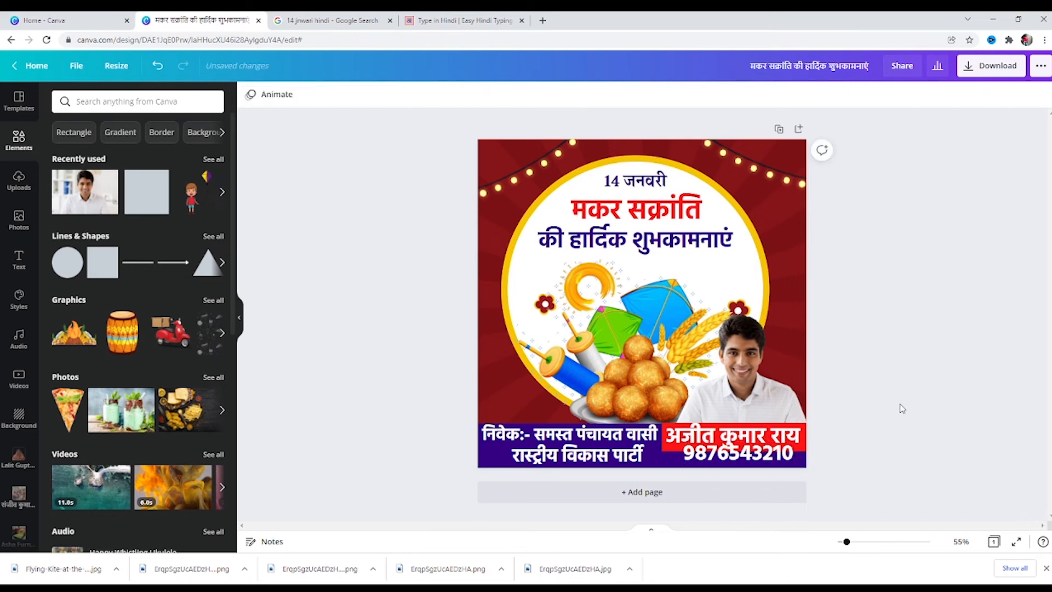
Reduce the phone number to size 38.2 and position it in the purple strip beneath the red name rectangle
{"action": "left_click", "coordinate": [762, 455]}
{"action": "left_click_drag", "start_coordinate": [683, 442], "coordinate": [708, 450]}
{"action": "left_click", "coordinate": [885, 396]}
{"action": "left_click_drag", "start_coordinate": [775, 456], "coordinate": [775, 461]}
{"action": "left_click_drag", "start_coordinate": [794, 471], "coordinate": [788, 469]}
{"action": "left_click_drag", "start_coordinate": [772, 464], "coordinate": [778, 464]}
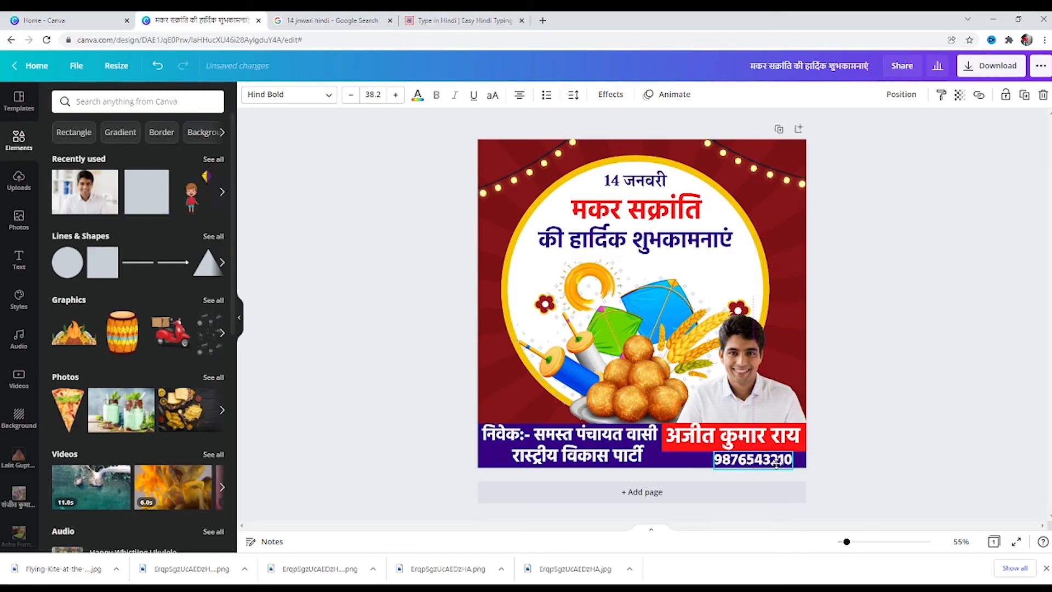
{"action": "left_click", "coordinate": [822, 463]}
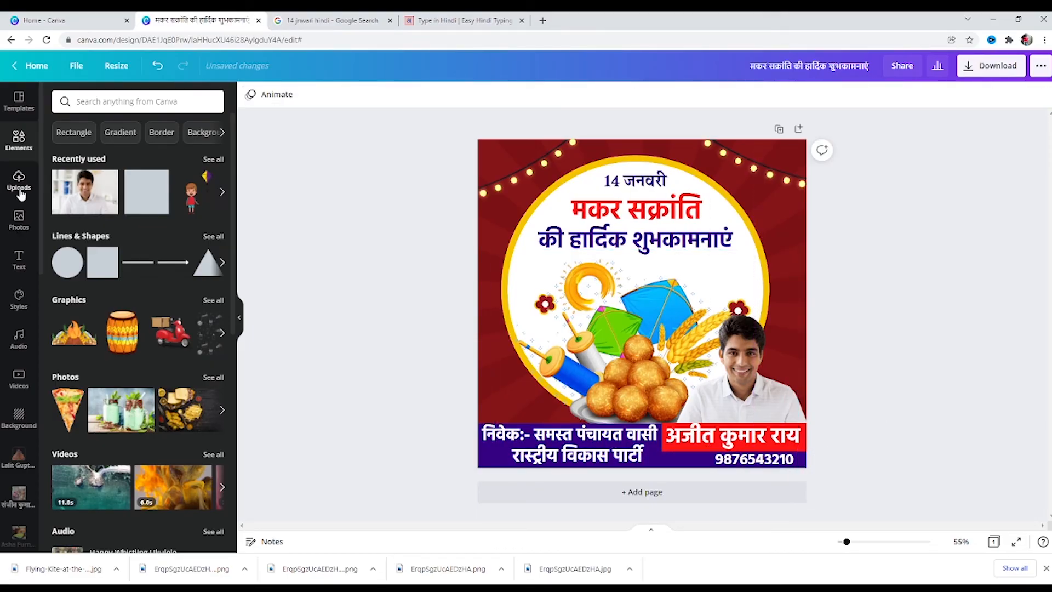
Search the elements for "contact us" and browse the graphics for a suitable phone icon
{"action": "left_click", "coordinate": [88, 102]}
{"action": "type", "text": "co"}
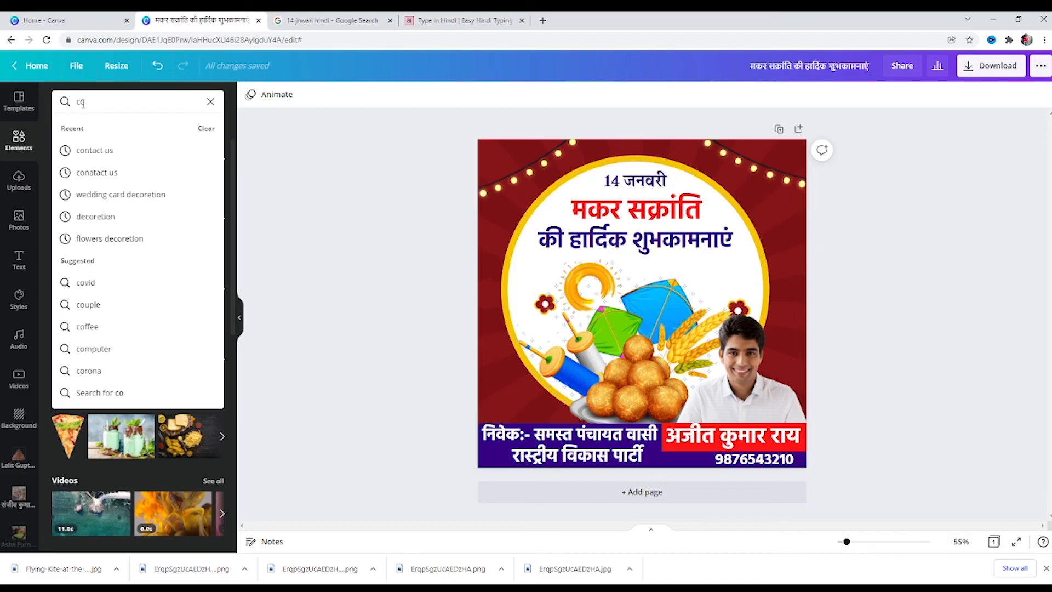
{"action": "left_click", "coordinate": [83, 152]}
{"action": "left_click", "coordinate": [132, 127]}
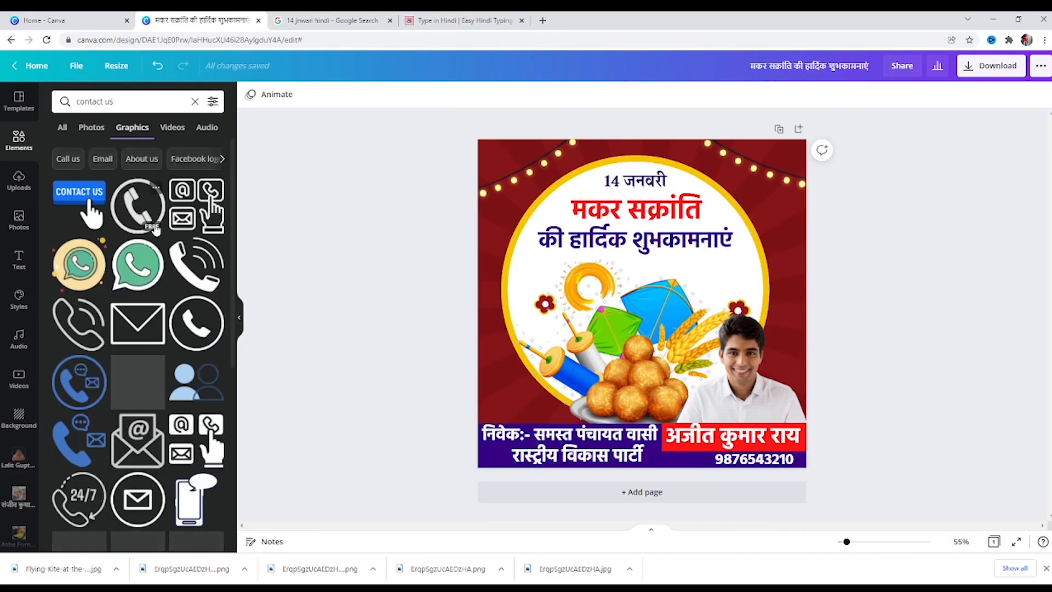
{"action": "scroll", "coordinate": [156, 231], "scroll_direction": "down", "scroll_amount": 2}
{"action": "scroll", "coordinate": [156, 230], "scroll_direction": "down", "scroll_amount": 5}
Search the graphics for "call" and add the solid round phone icon to the poster
{"action": "left_click", "coordinate": [120, 101]}
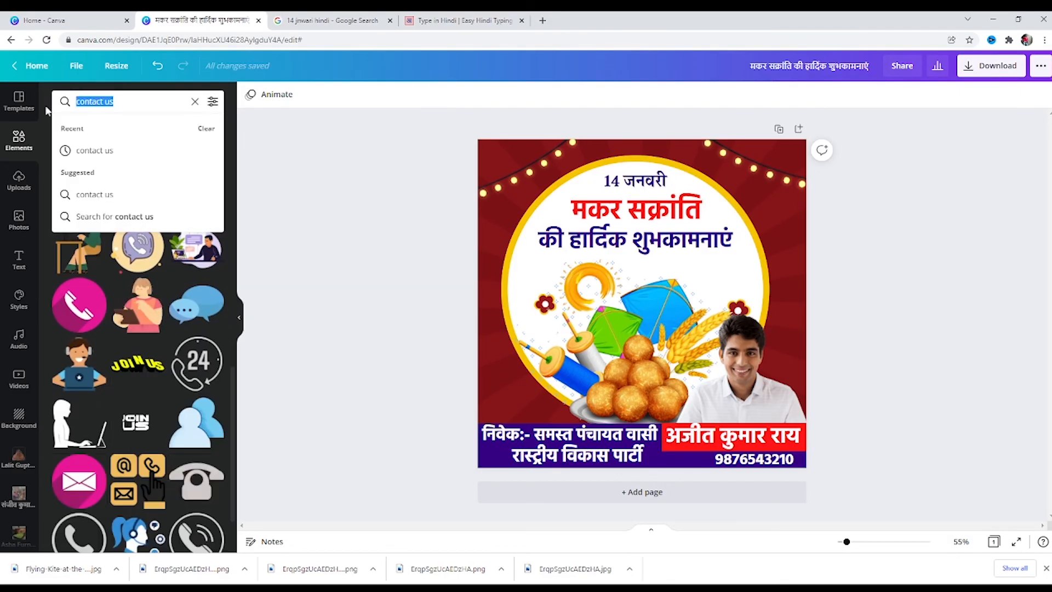
{"action": "type", "text": "ca"}
{"action": "left_click", "coordinate": [82, 151]}
{"action": "left_click", "coordinate": [138, 205]}
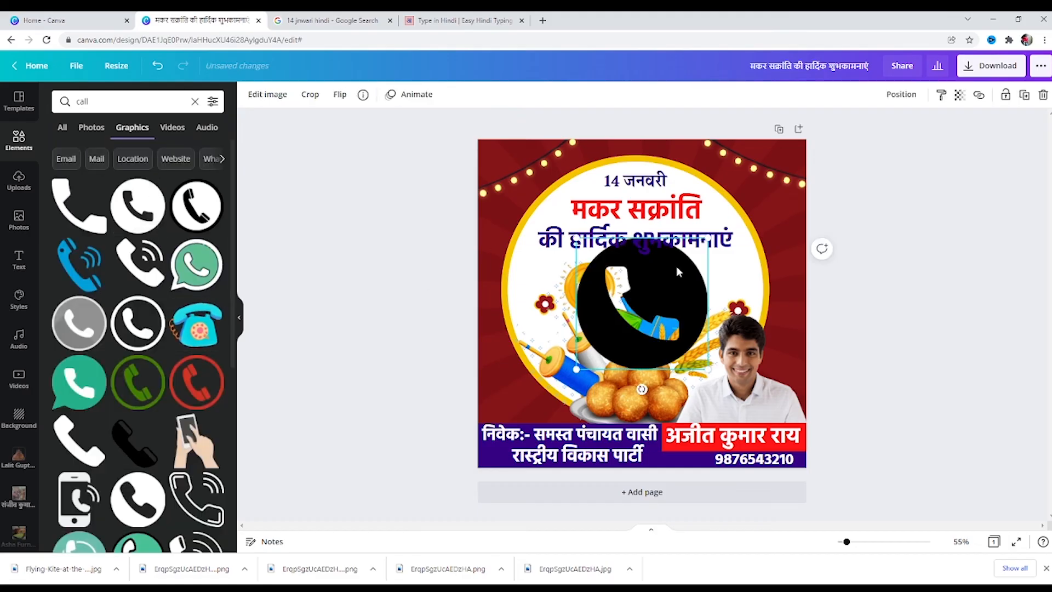
Recolour the call icon white, shrink it to the phone number's height and place it in the band before the number
{"action": "left_click", "coordinate": [250, 96]}
{"action": "left_click", "coordinate": [93, 183]}
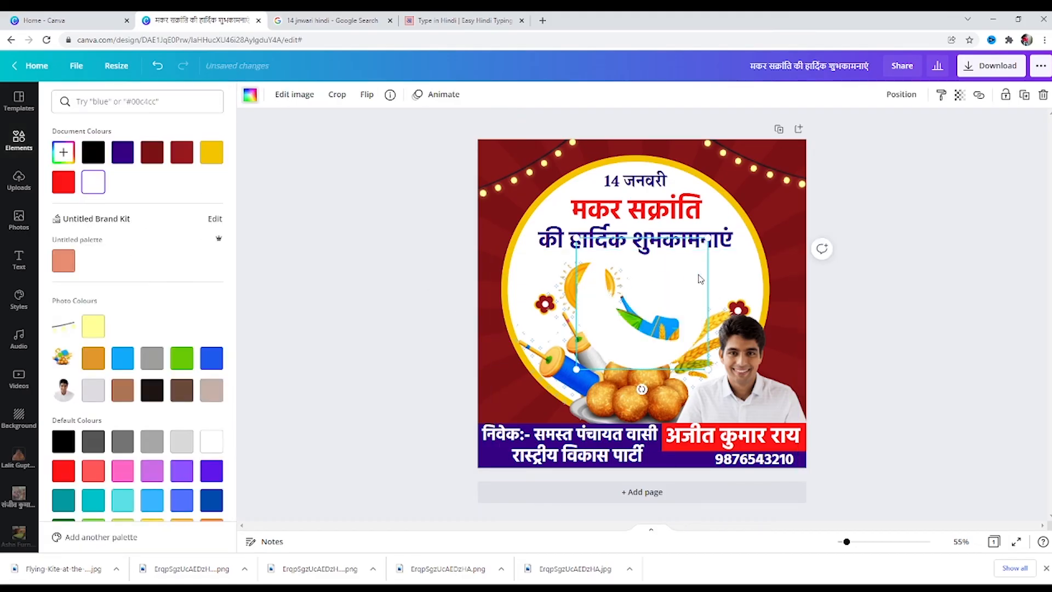
{"action": "left_click_drag", "start_coordinate": [703, 240], "coordinate": [680, 461]}
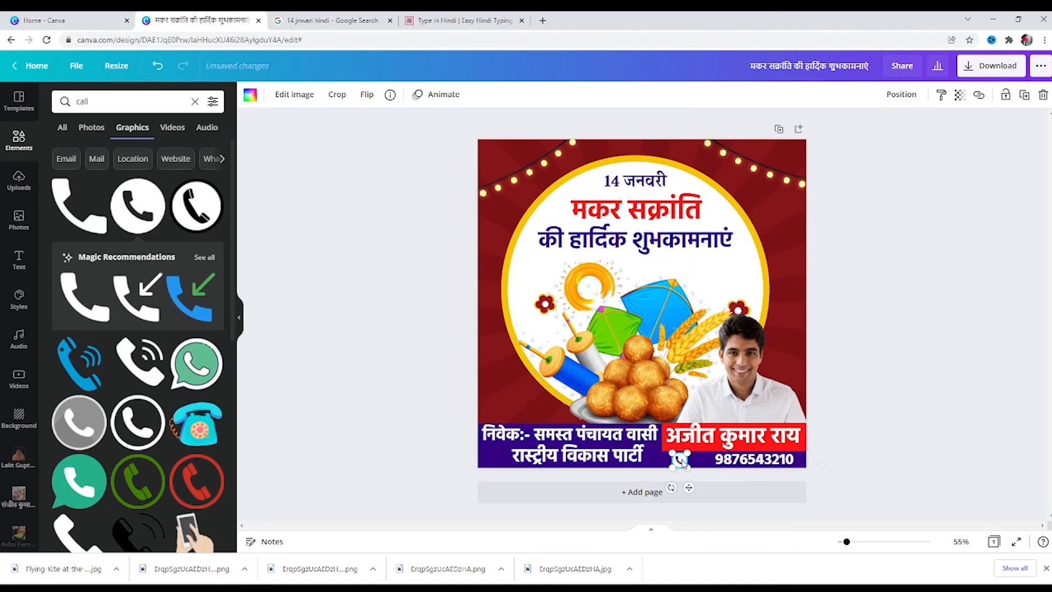
{"action": "left_click", "coordinate": [696, 476]}
{"action": "left_click", "coordinate": [679, 463]}
Move the phone number left beside the call icon and nudge it slightly upward
{"action": "left_click_drag", "start_coordinate": [754, 465], "coordinate": [733, 466]}
{"action": "left_click", "coordinate": [861, 411]}
{"action": "left_click", "coordinate": [750, 458]}
{"action": "key", "text": "Up"}
{"action": "key", "text": "Up"}
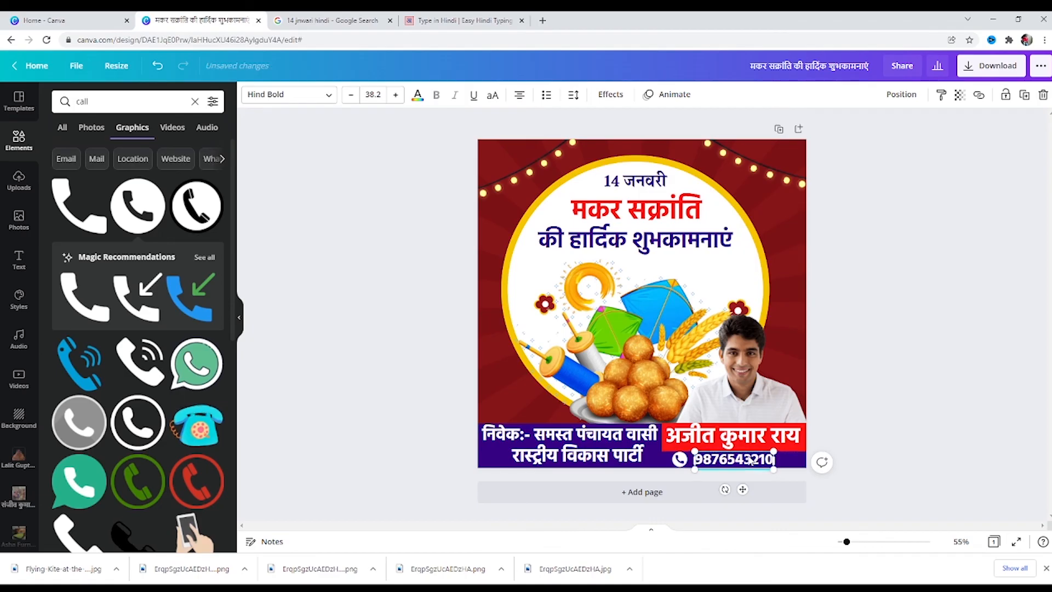
Reduce the phone number to size 35.2 and nudge it slightly down to line up with the call icon
{"action": "left_click", "coordinate": [350, 98]}
{"action": "left_click", "coordinate": [351, 97]}
{"action": "left_click", "coordinate": [351, 97]}
{"action": "left_click", "coordinate": [888, 263]}
{"action": "left_click", "coordinate": [765, 459]}
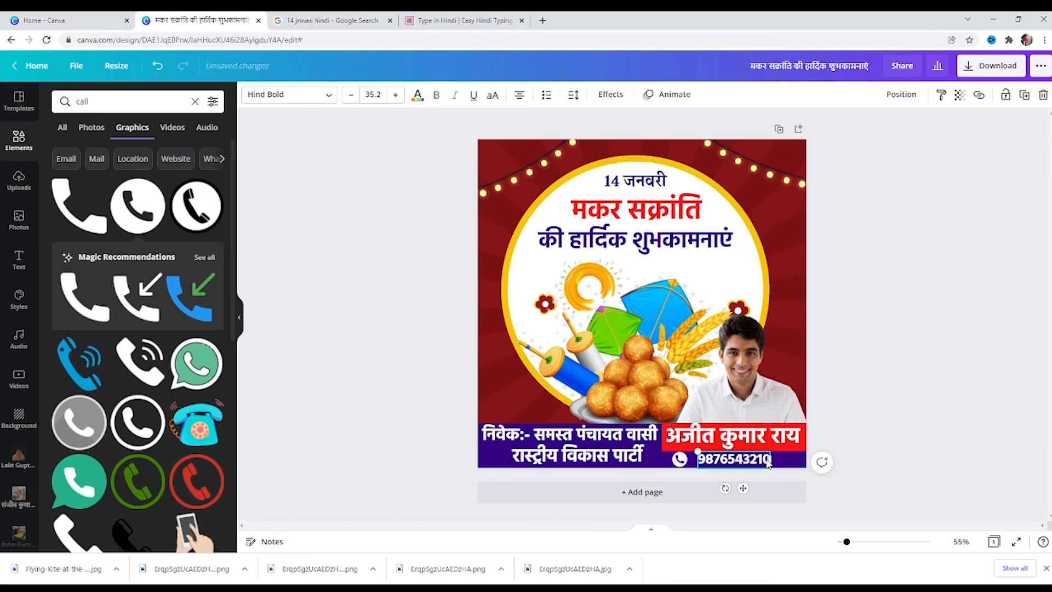
{"action": "key", "text": "Down"}
{"action": "key", "text": "Down"}
Shift the call icon slightly right, closer to the phone number
{"action": "double_click", "coordinate": [680, 459]}
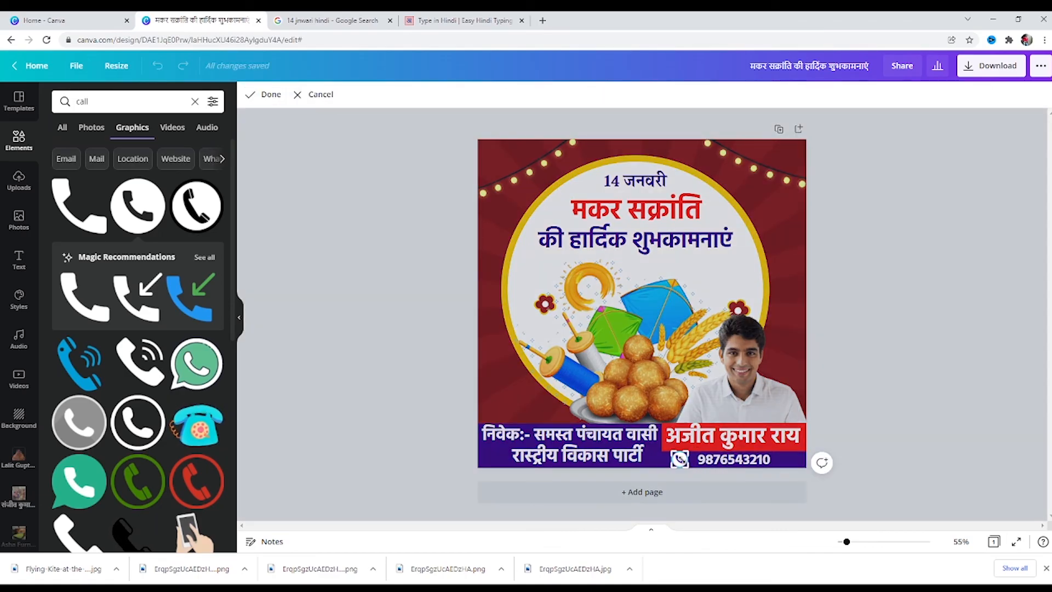
{"action": "left_click", "coordinate": [431, 393]}
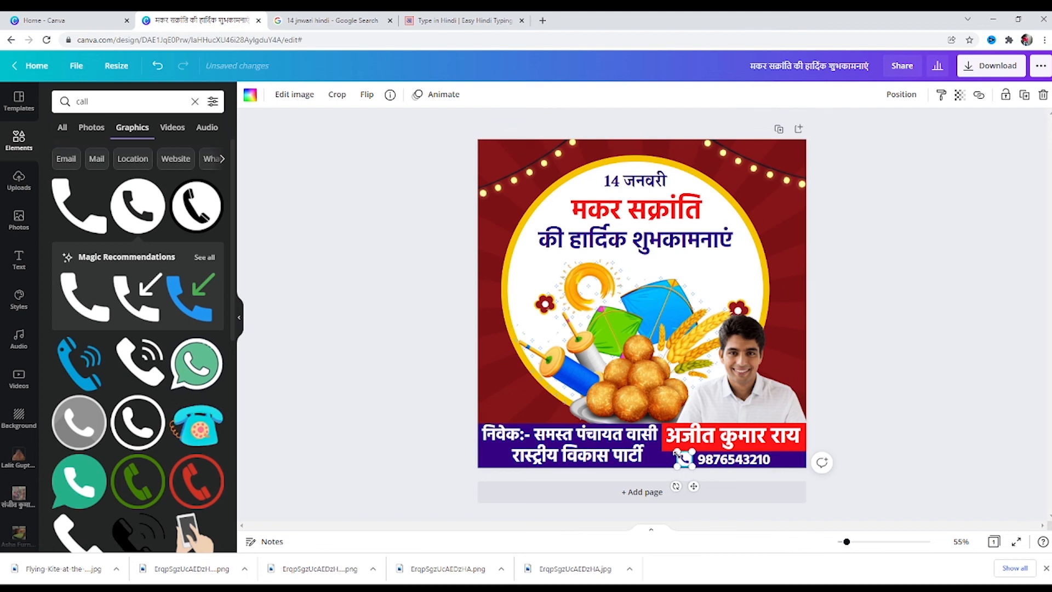
Recolour the bottom band behind the captions and phone number navy blue with the custom colour #030F7D
{"action": "left_click", "coordinate": [495, 459]}
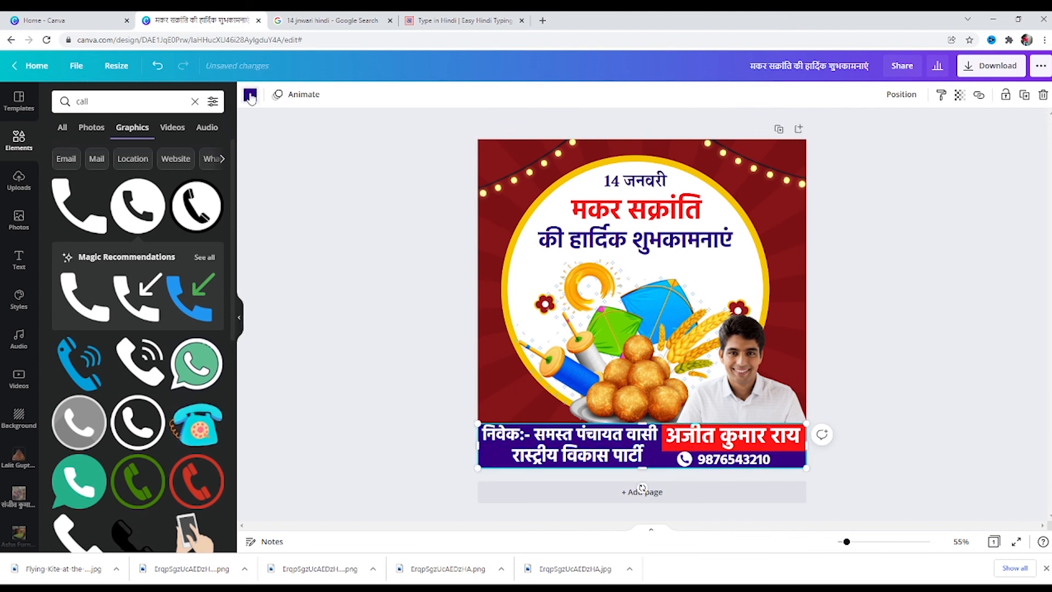
{"action": "left_click", "coordinate": [250, 96]}
{"action": "left_click", "coordinate": [182, 154]}
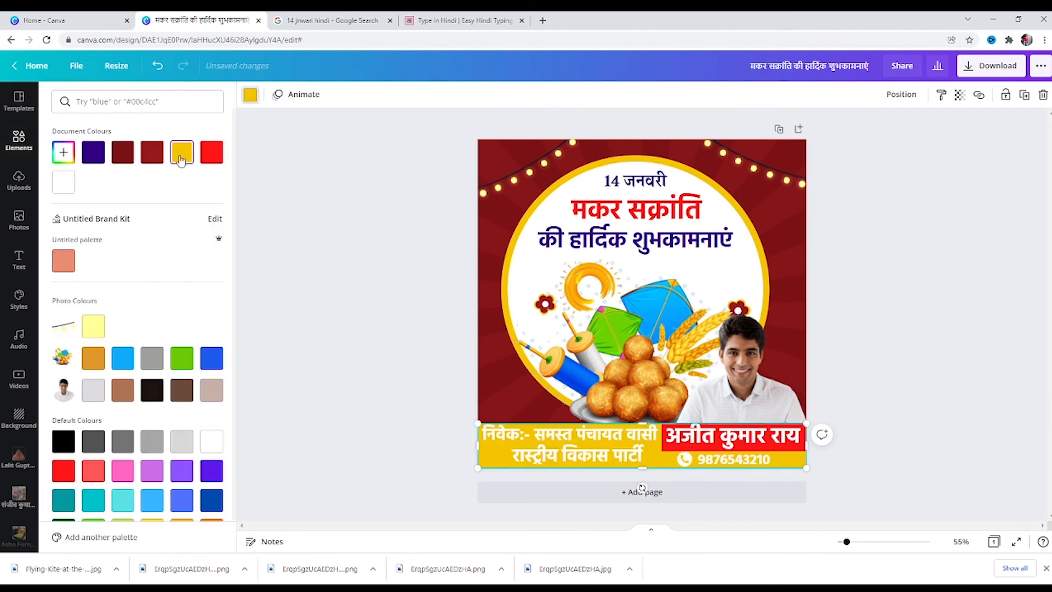
{"action": "left_click", "coordinate": [152, 152]}
{"action": "left_click", "coordinate": [64, 151]}
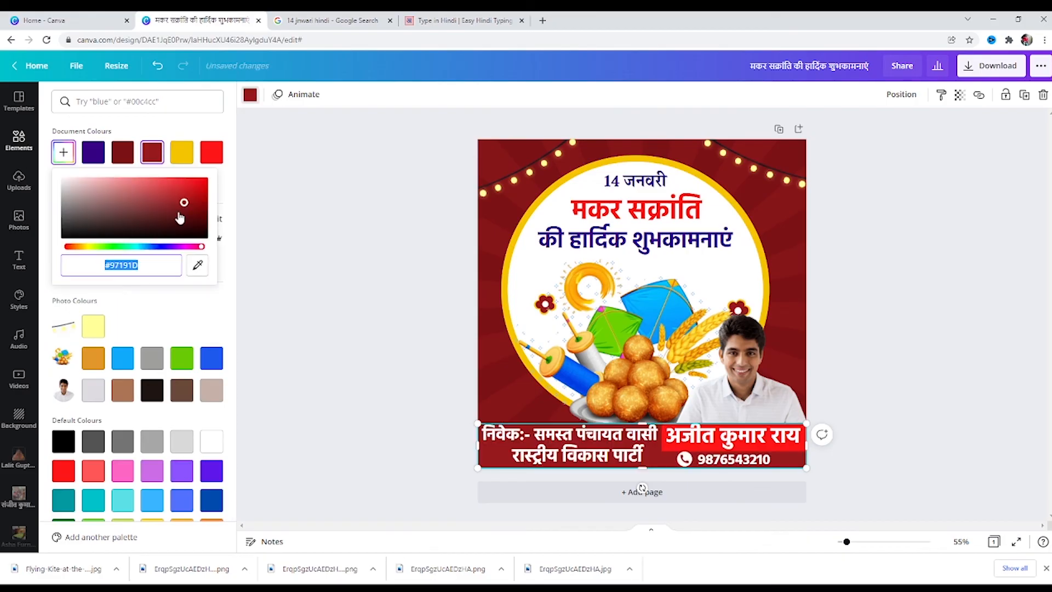
{"action": "mouse_move", "coordinate": [200, 248]}
{"action": "left_mouse_down"}
{"action": "mouse_move", "coordinate": [80, 249]}
{"action": "mouse_move", "coordinate": [156, 253]}
{"action": "left_mouse_up"}
{"action": "left_click", "coordinate": [199, 206]}
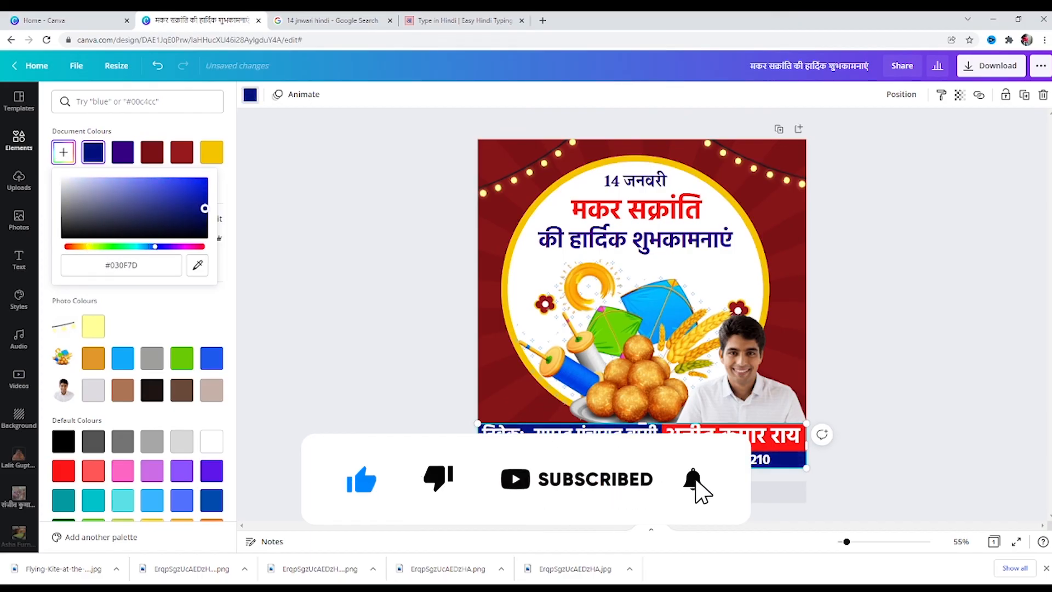
{"action": "left_click_drag", "start_coordinate": [205, 208], "coordinate": [205, 208]}
{"action": "left_click", "coordinate": [930, 275]}
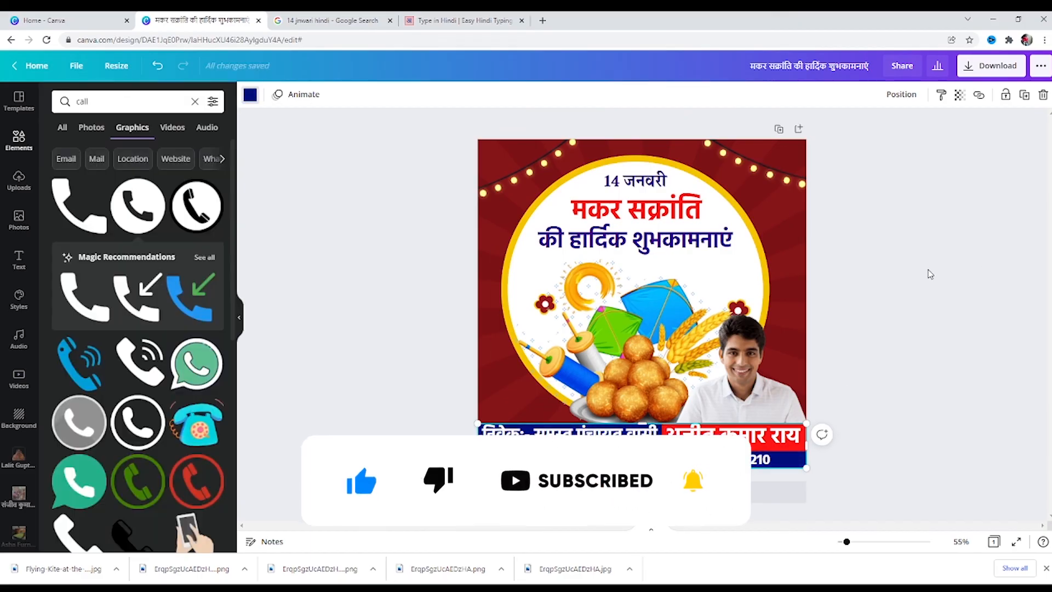
{"action": "left_click", "coordinate": [930, 275]}
Check the phone number and call icon in the bottom band, and view the poster in full screen
{"action": "left_click", "coordinate": [759, 460]}
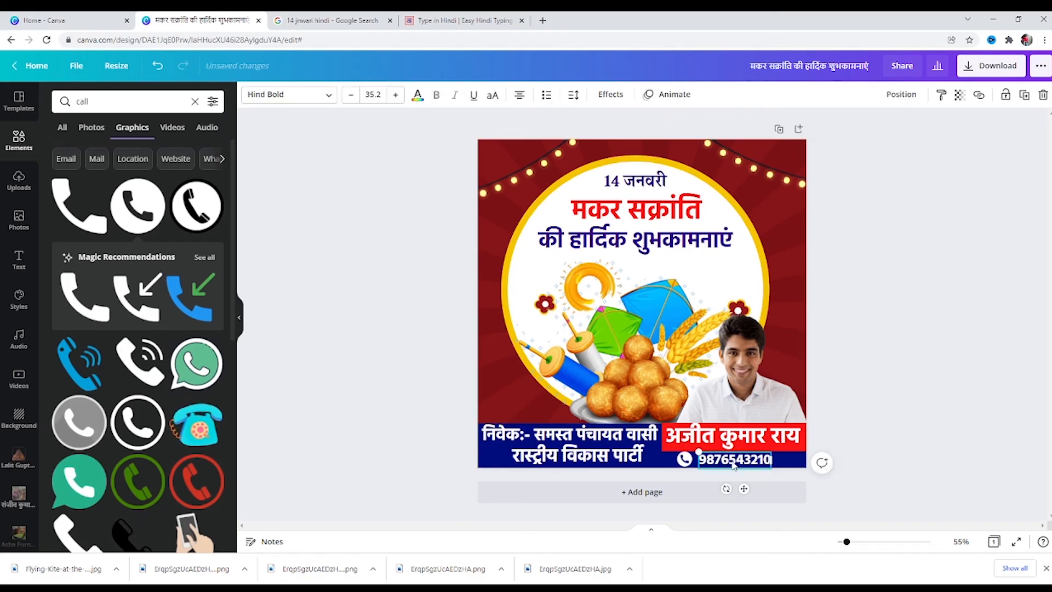
{"action": "double_click", "coordinate": [684, 459]}
{"action": "left_click", "coordinate": [389, 311]}
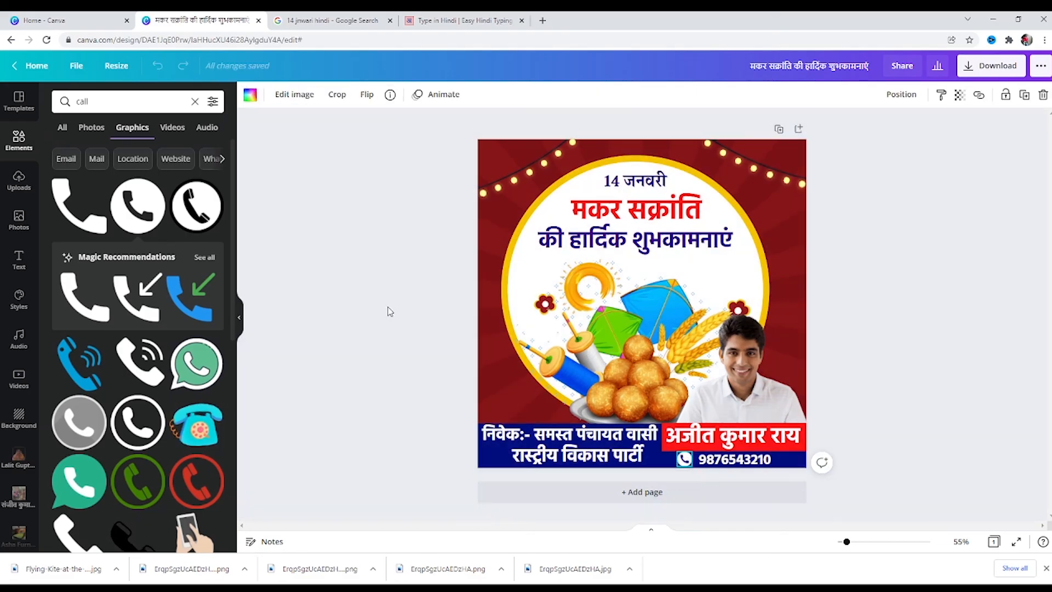
{"action": "left_click", "coordinate": [1018, 544]}
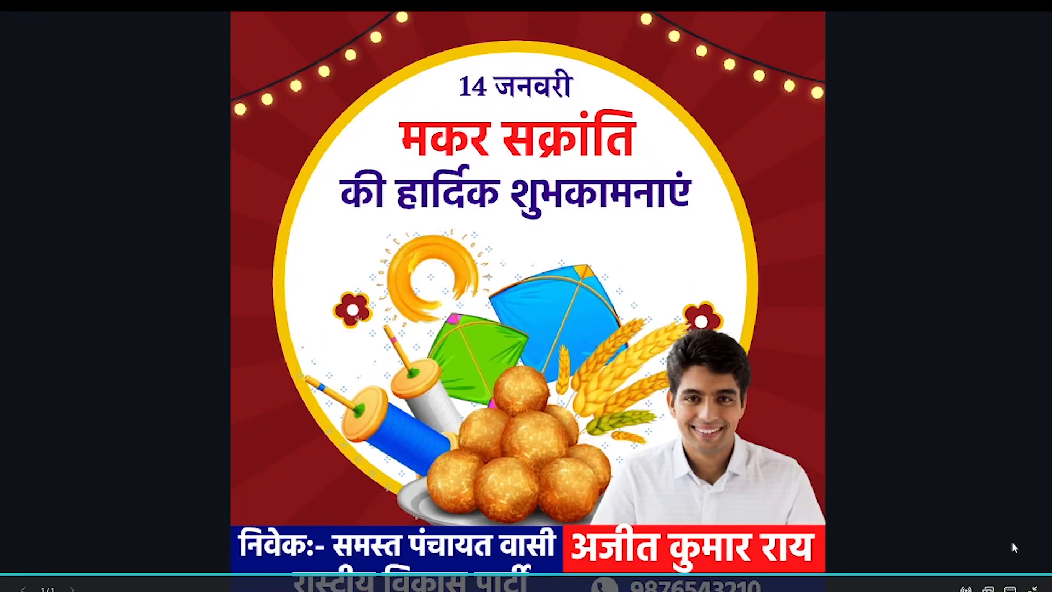